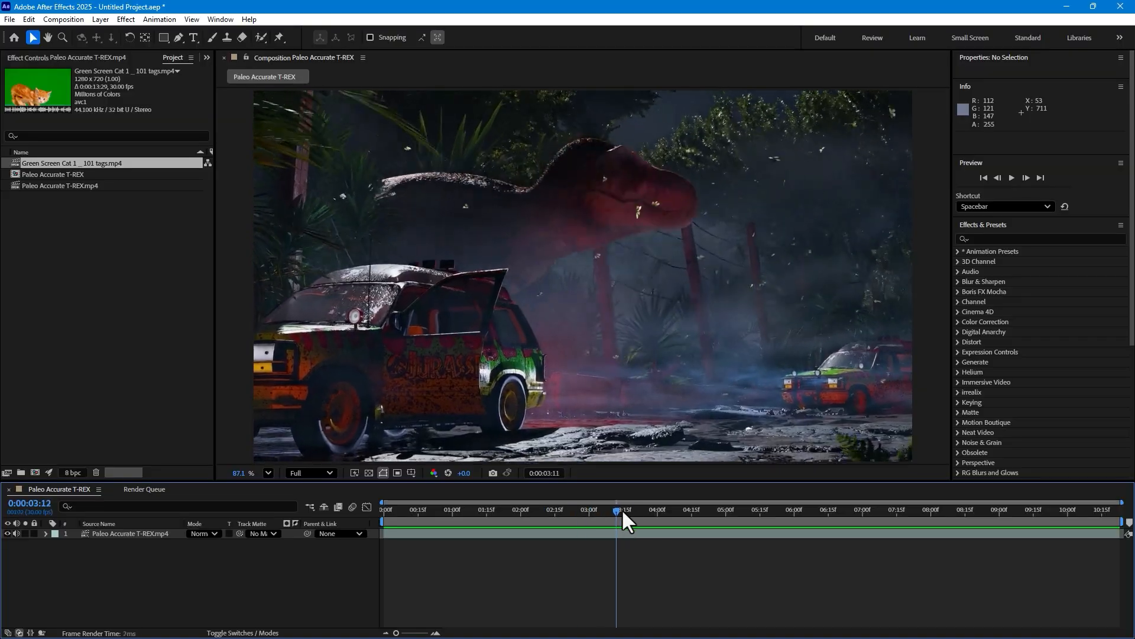
- Preview the Green Screen Cat 1 footage by scrubbing through it, and return to the Paleo Accurate T-REX composition
{"action": "double_click", "coordinate": [45, 165]}
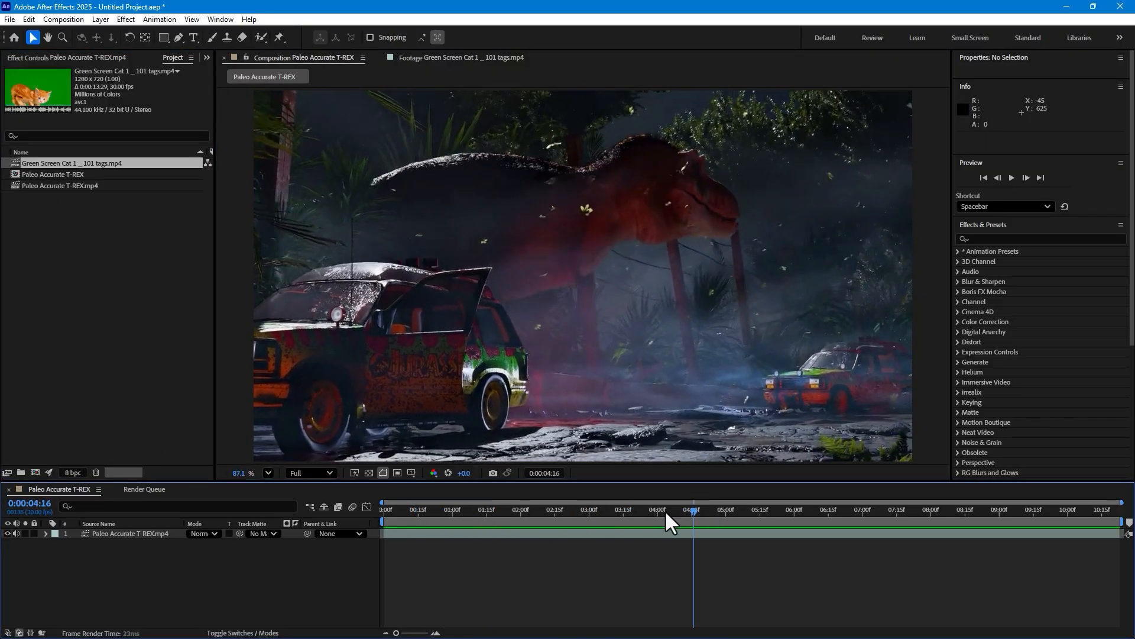
{"action": "double_click", "coordinate": [49, 167]}
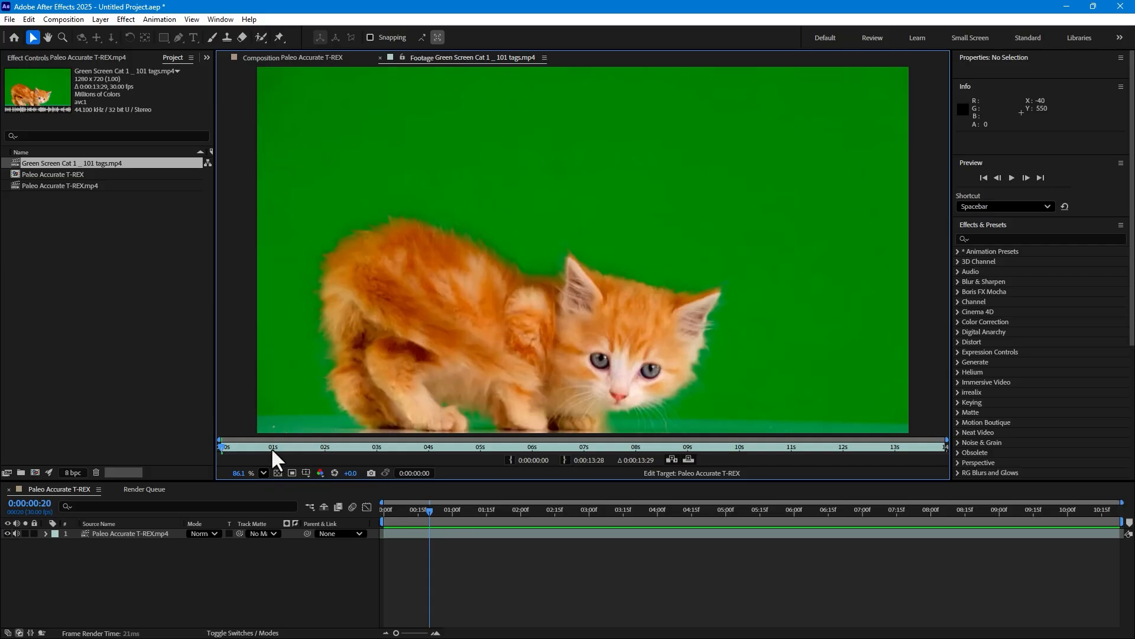
{"action": "left_click_drag", "start_coordinate": [274, 449], "coordinate": [402, 452]}
{"action": "left_click", "coordinate": [544, 586]}
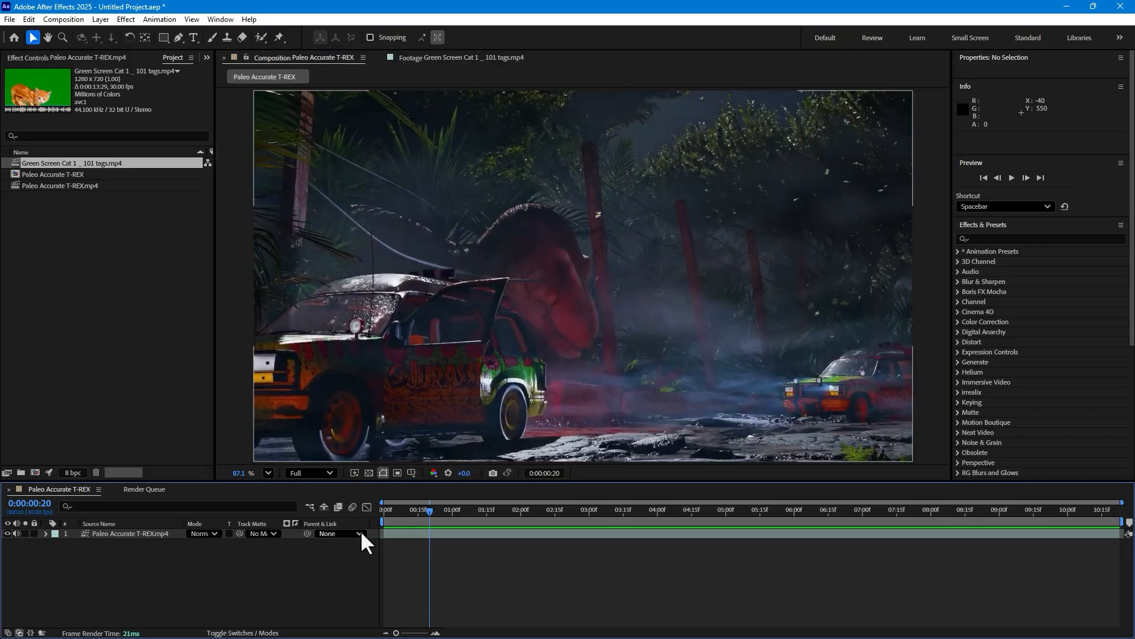
- Save the first frame of the composition as Photoshop layers to the desktop under the name Paleo Accurate T-REX.psd
{"action": "left_click_drag", "start_coordinate": [430, 521], "coordinate": [352, 544]}
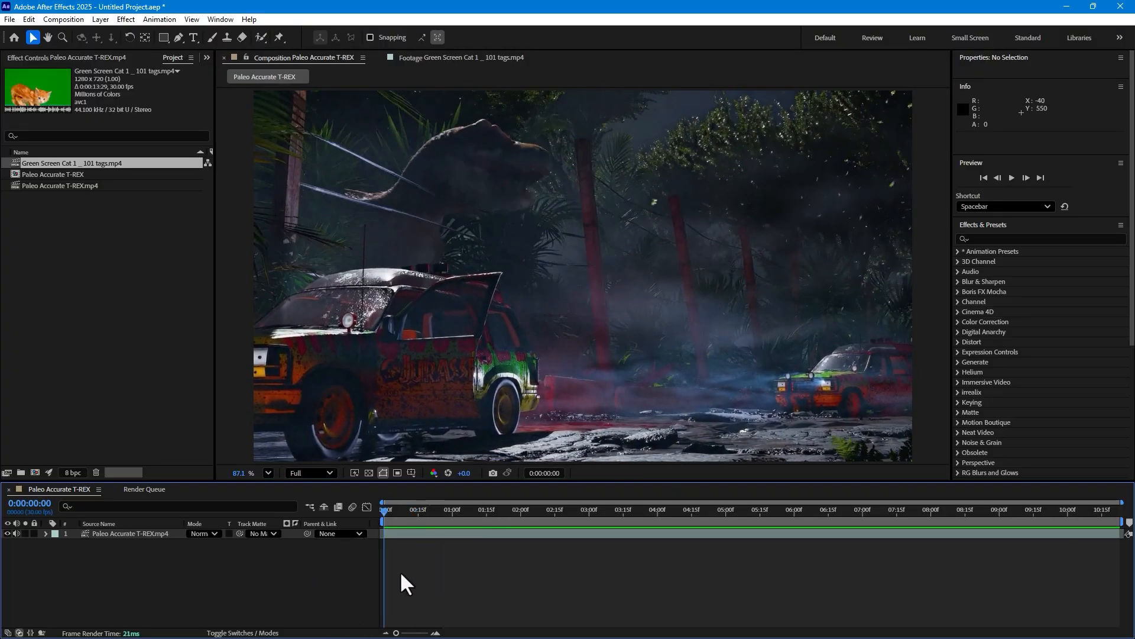
{"action": "left_click", "coordinate": [59, 19]}
{"action": "mouse_move", "coordinate": [155, 165]}
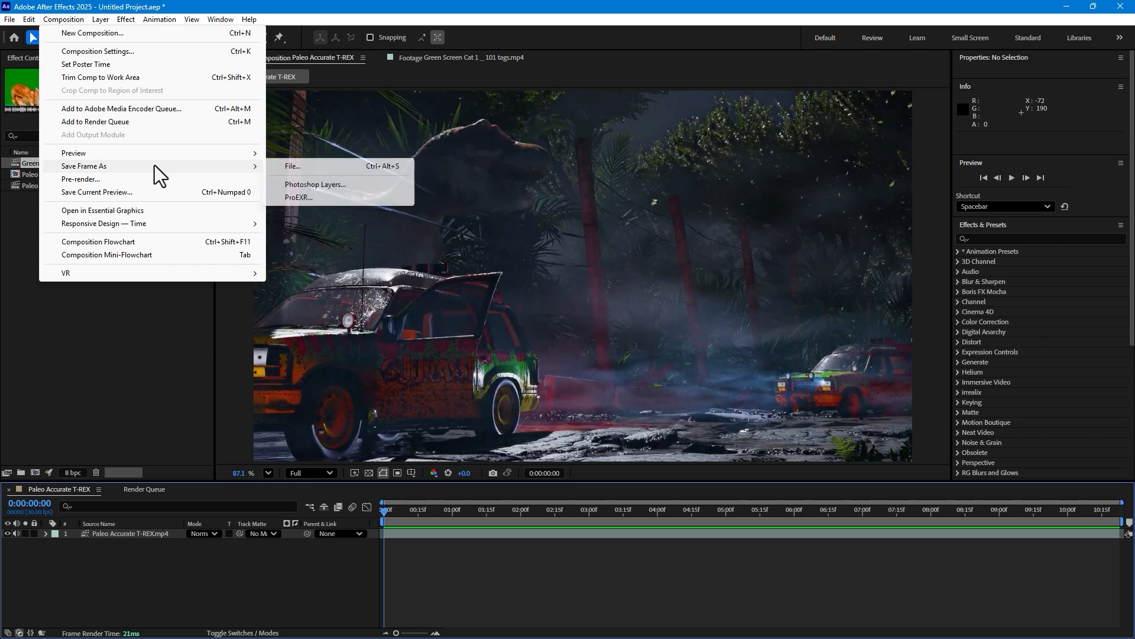
{"action": "left_click", "coordinate": [343, 184]}
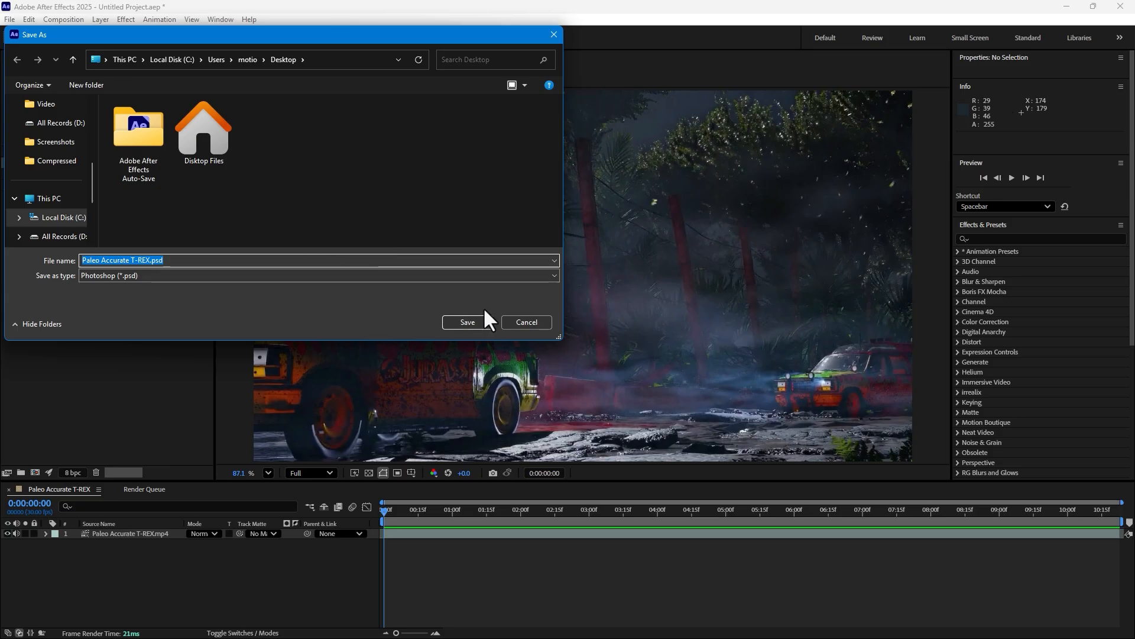
{"action": "left_click", "coordinate": [471, 320]}
- Switch to Photoshop, open Paleo Accurate T-REX.psd from the desktop, and close the floating Selective Tool window
{"action": "left_click", "coordinate": [1062, 8]}
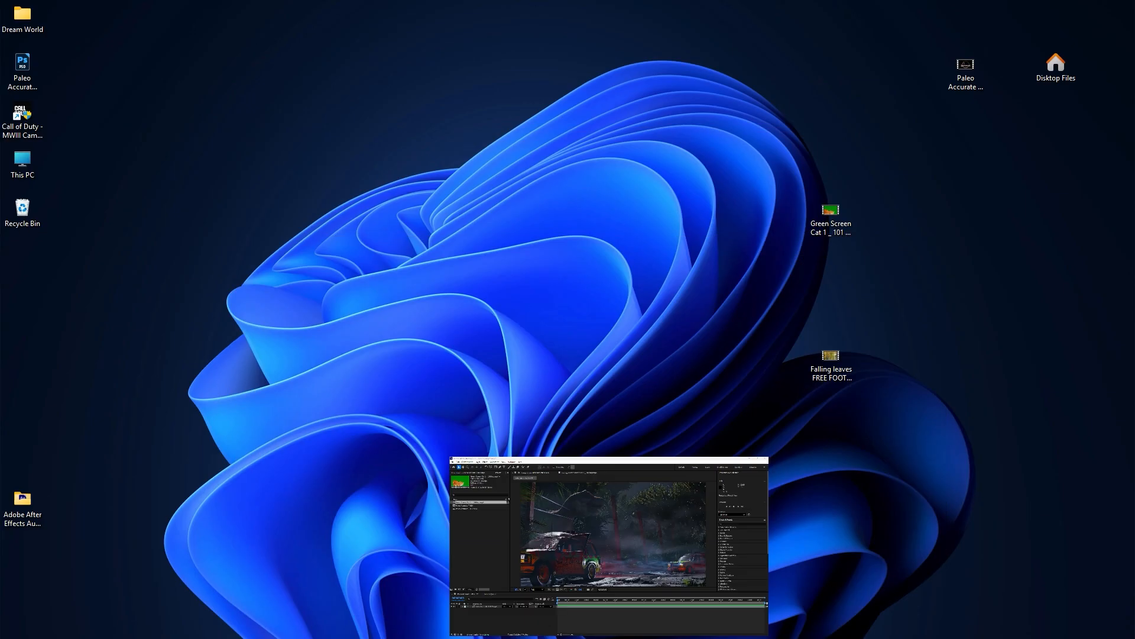
{"action": "mouse_move", "coordinate": [607, 627]}
{"action": "left_click", "coordinate": [687, 626]}
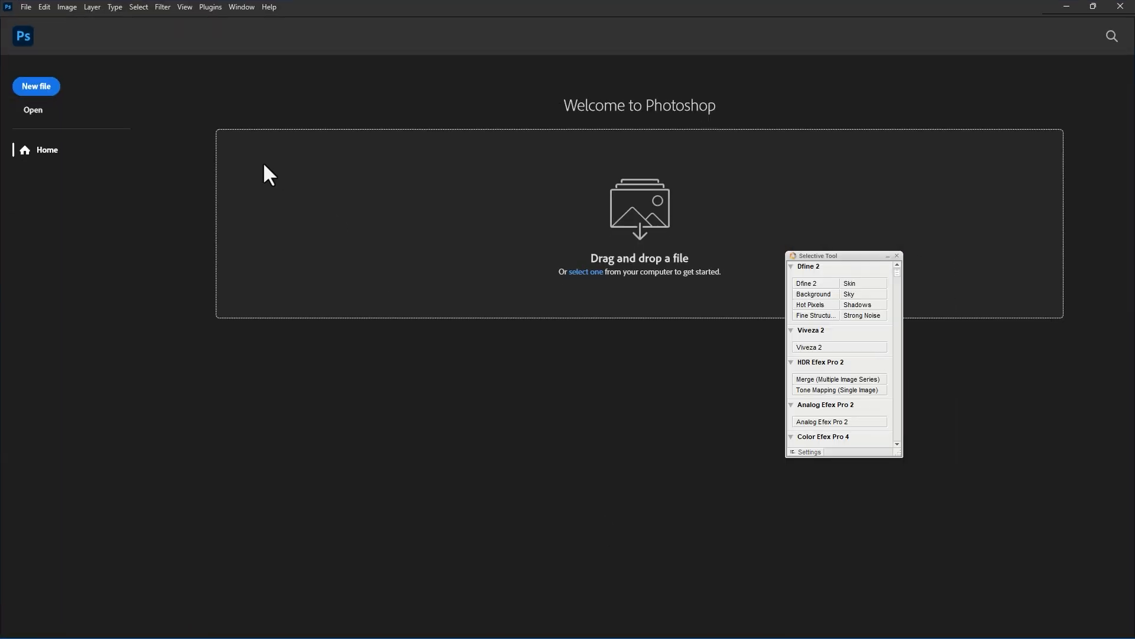
{"action": "left_click", "coordinate": [33, 110]}
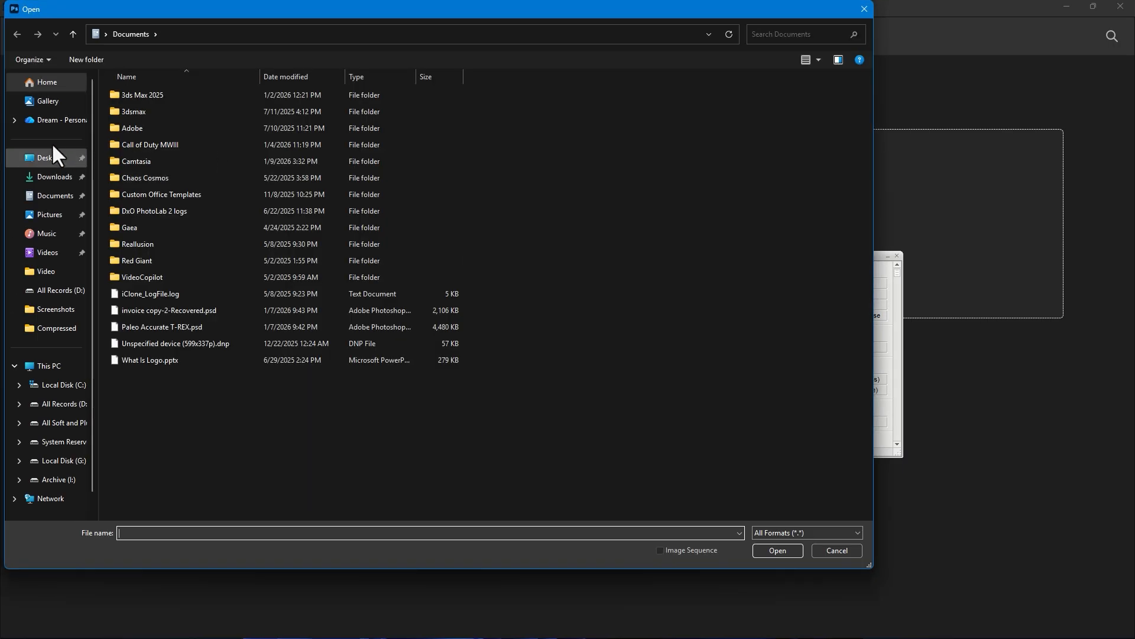
{"action": "left_click", "coordinate": [28, 158]}
{"action": "double_click", "coordinate": [456, 82]}
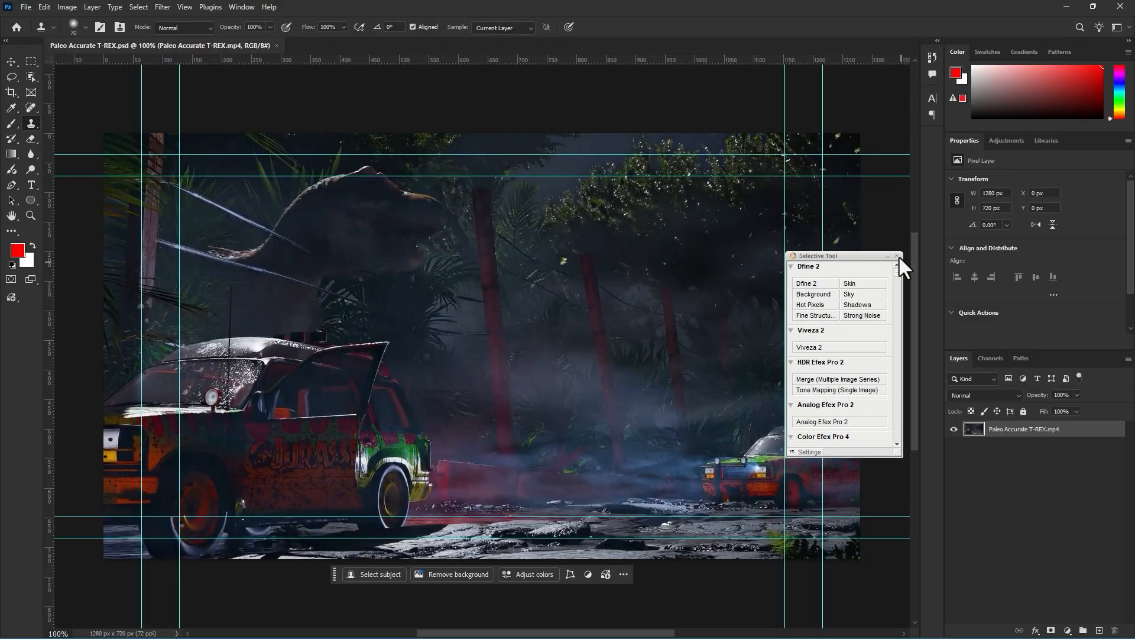
{"action": "left_click", "coordinate": [897, 255]}
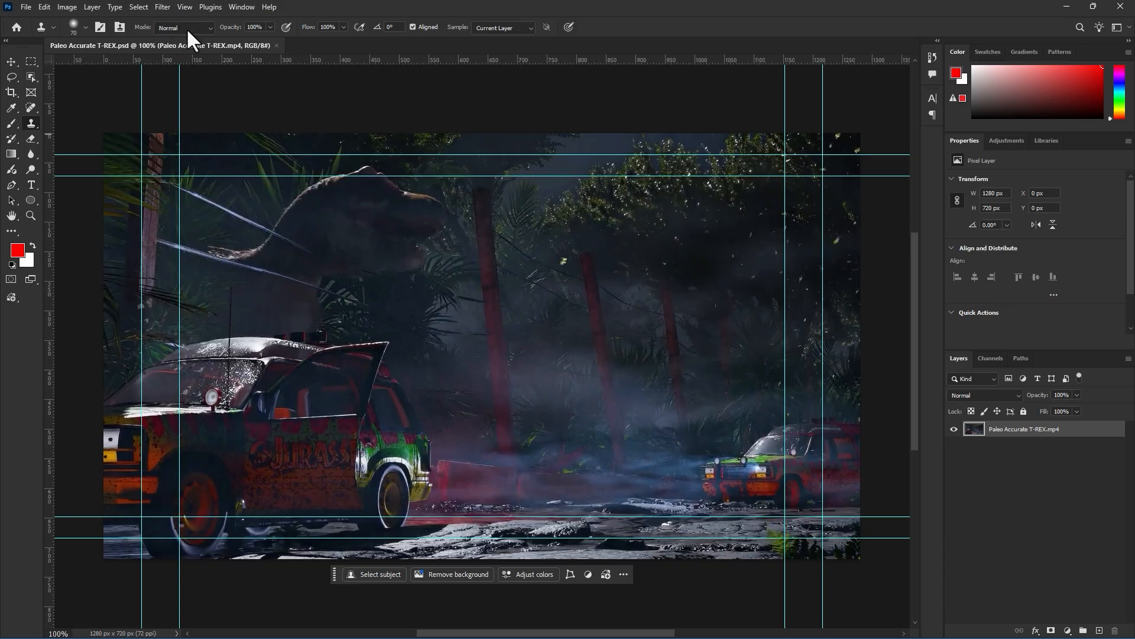
- Try the Vanishing Point filter by defining a four-corner perspective plane between the two distant red fence posts
{"action": "left_click", "coordinate": [162, 7]}
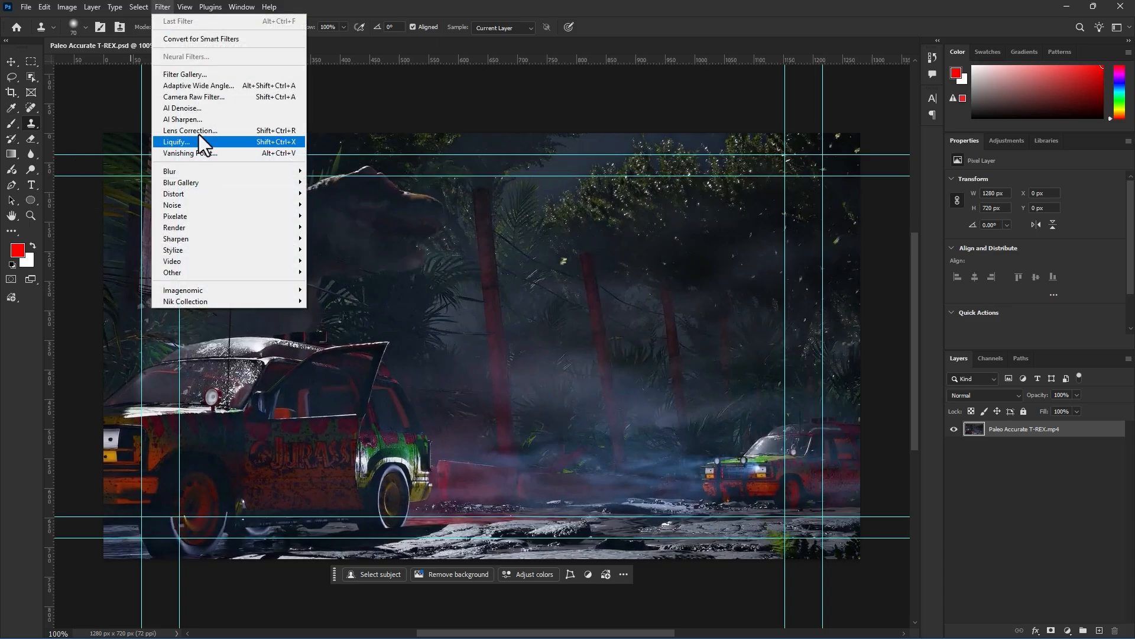
{"action": "left_click", "coordinate": [201, 152]}
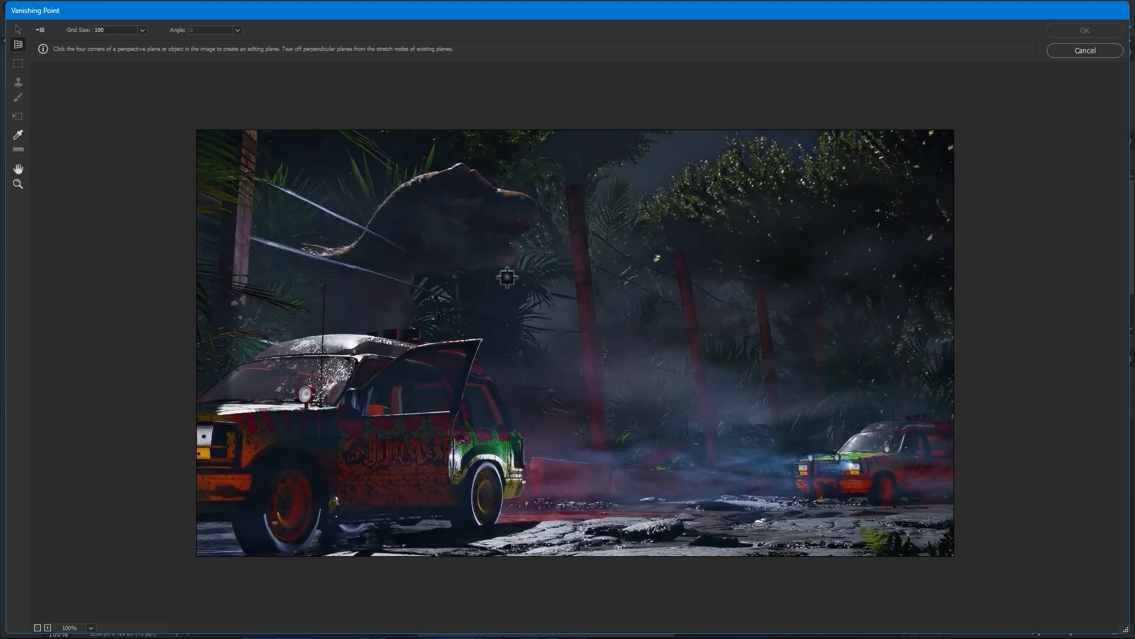
{"action": "left_click", "coordinate": [760, 280]}
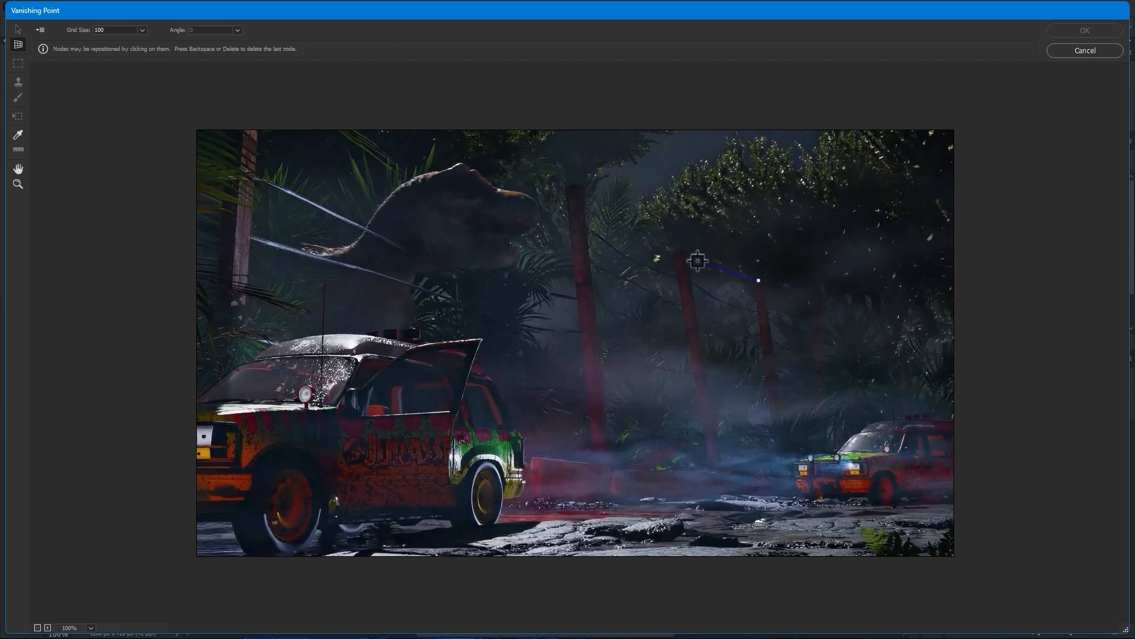
{"action": "left_click", "coordinate": [672, 245]}
{"action": "left_click", "coordinate": [707, 462]}
{"action": "left_click", "coordinate": [779, 443]}
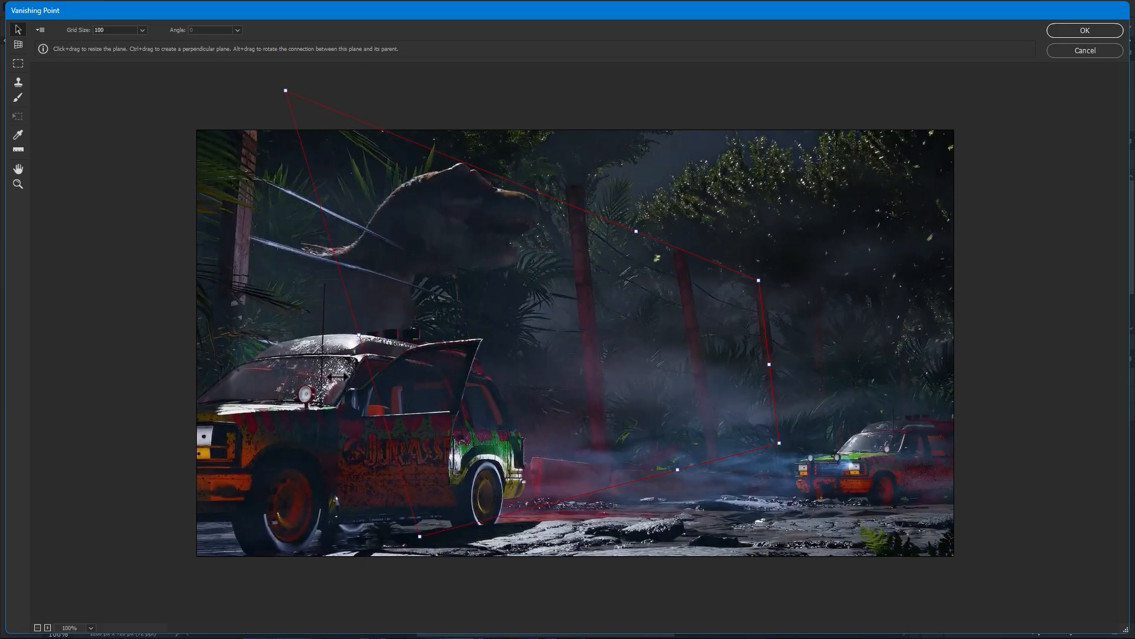
- Extend the perspective plane over the T-Rex and the front car, and shift it slightly upward
{"action": "left_click", "coordinate": [359, 544]}
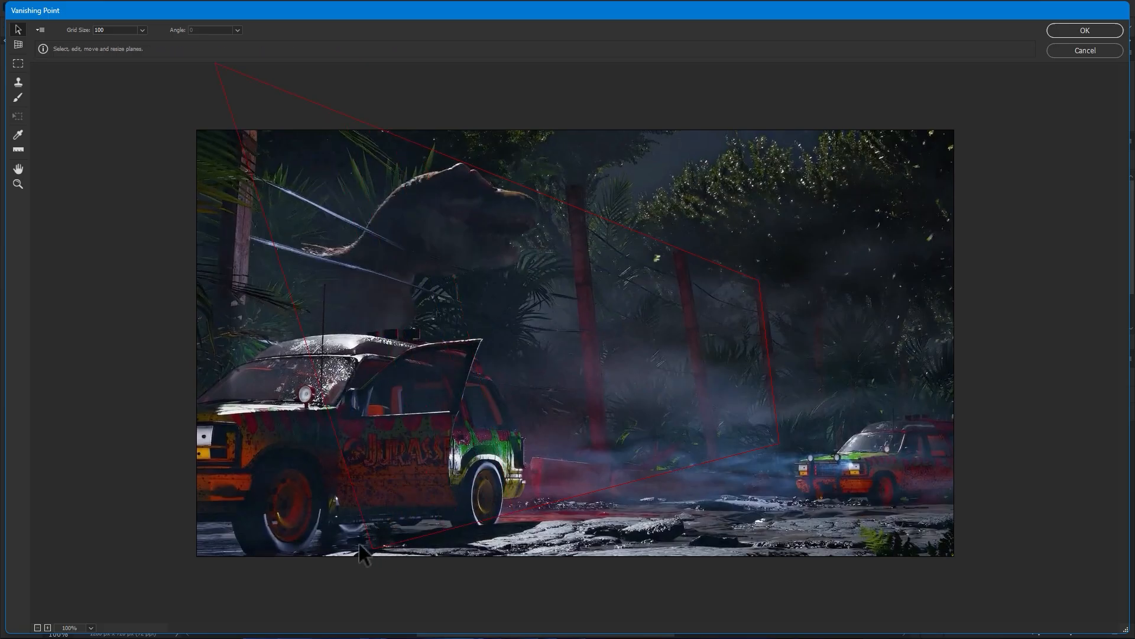
{"action": "left_click", "coordinate": [373, 550]}
{"action": "left_click_drag", "start_coordinate": [367, 545], "coordinate": [268, 532]}
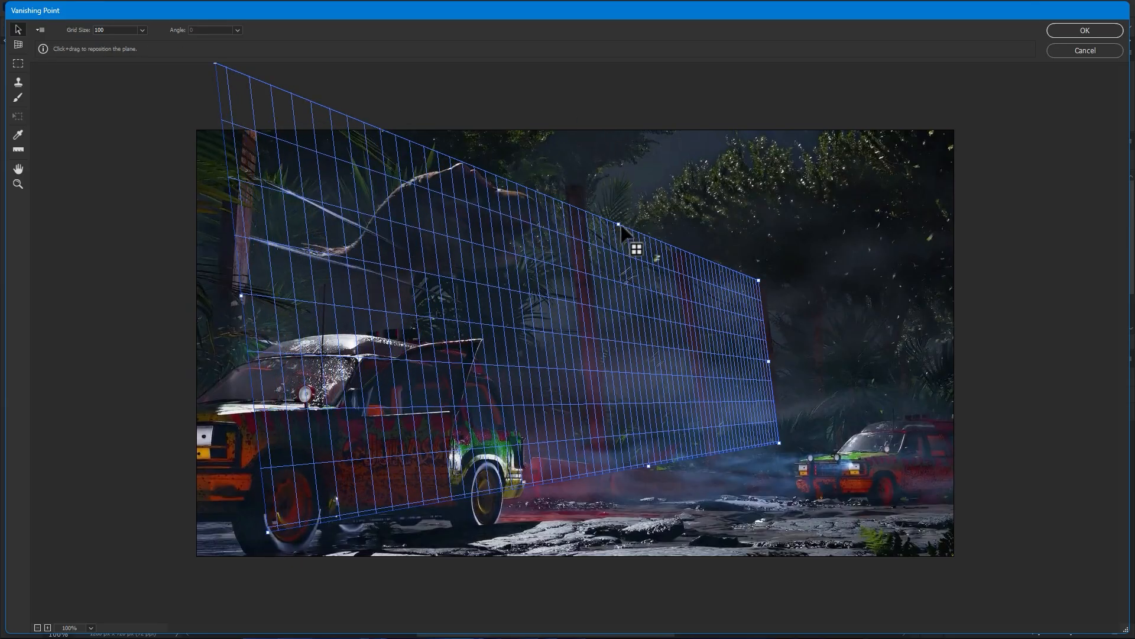
{"action": "left_click_drag", "start_coordinate": [621, 228], "coordinate": [615, 199]}
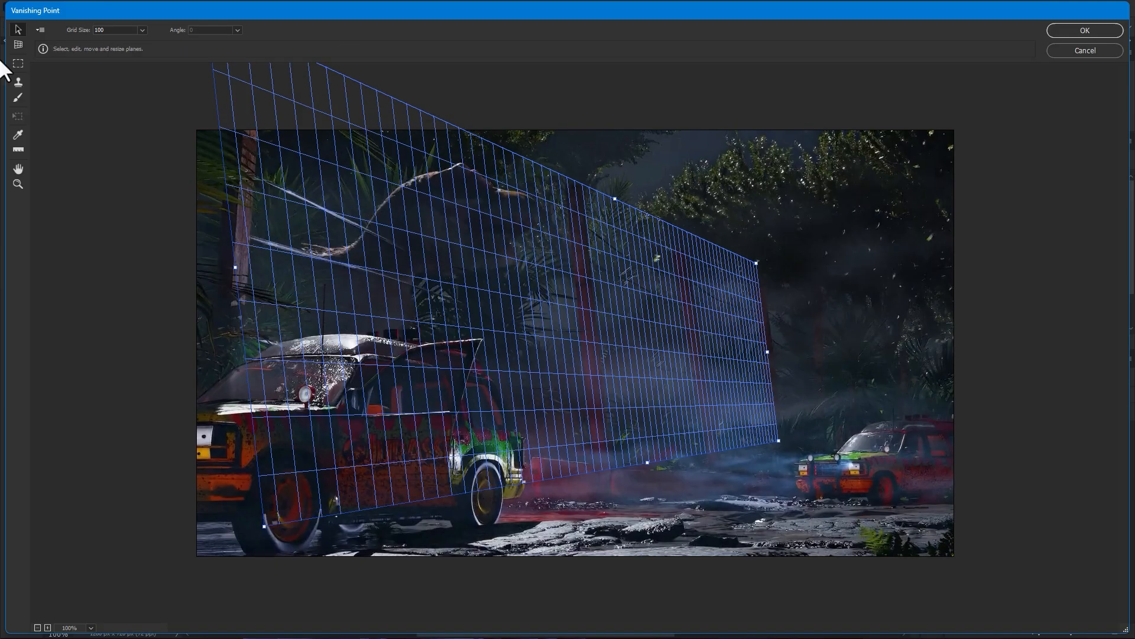
- Try to cover the T-Rex by cloning from the distant fence post with the Stamp tool, and cancel Vanishing Point
{"action": "left_click", "coordinate": [18, 81]}
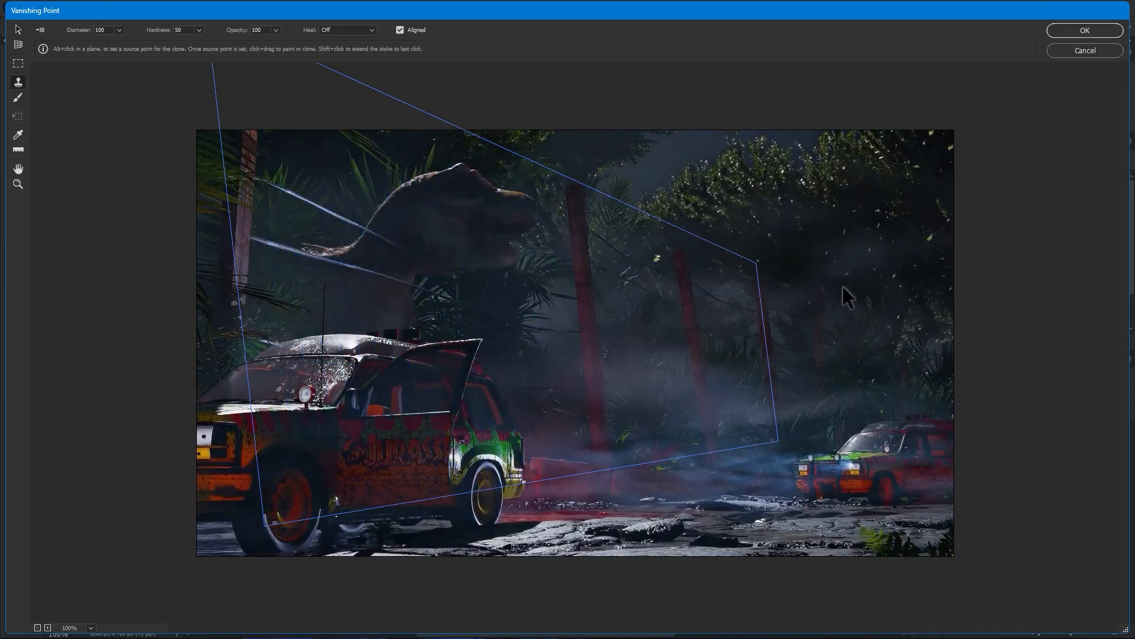
{"action": "key", "text": "alt"}
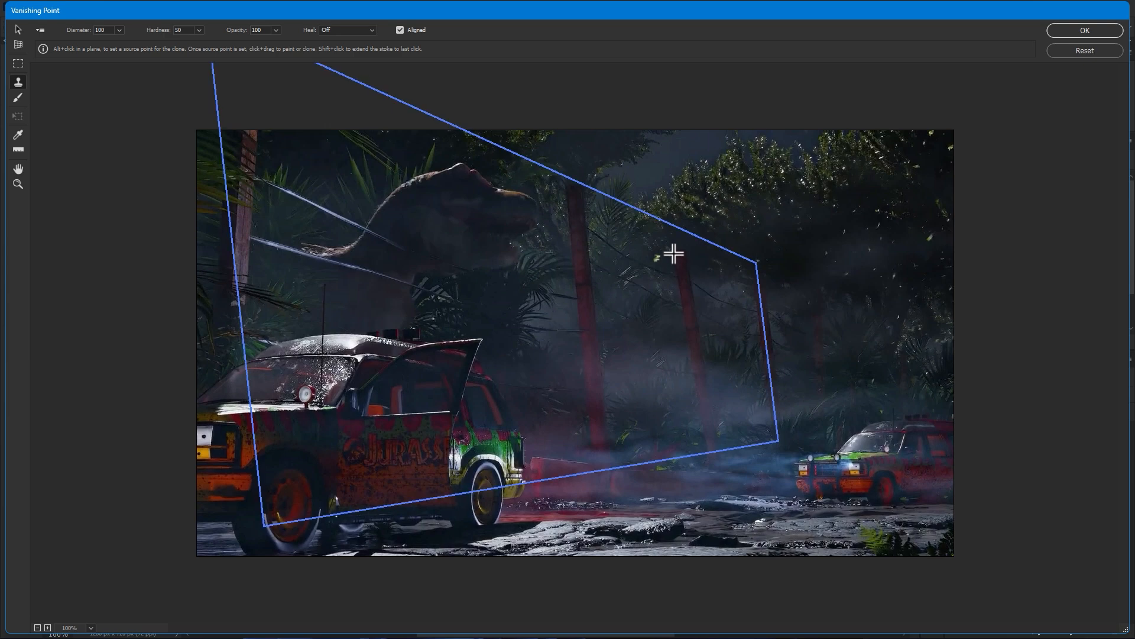
{"action": "left_click", "coordinate": [673, 253], "text": "alt"}
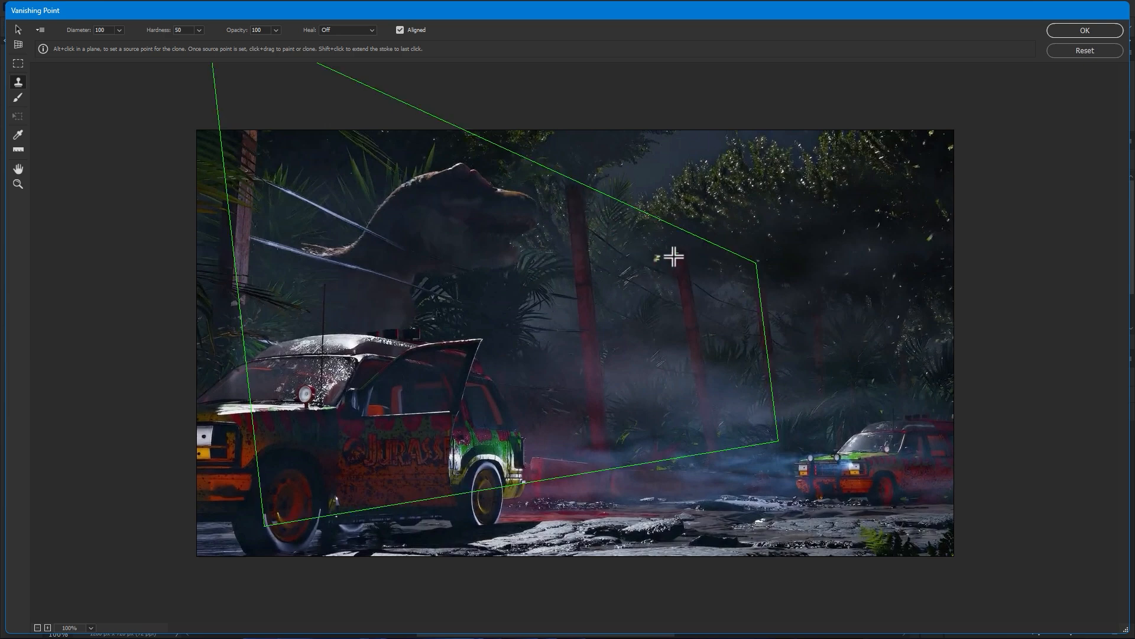
{"action": "left_click", "coordinate": [677, 252], "text": "alt"}
{"action": "mouse_move", "coordinate": [501, 213]}
{"action": "left_mouse_down"}
{"action": "mouse_move", "coordinate": [506, 225]}
{"action": "mouse_move", "coordinate": [558, 215]}
{"action": "left_mouse_up"}
{"action": "mouse_move", "coordinate": [558, 309]}
{"action": "left_mouse_down"}
{"action": "mouse_move", "coordinate": [560, 354]}
{"action": "mouse_move", "coordinate": [569, 264]}
{"action": "mouse_move", "coordinate": [530, 255]}
{"action": "mouse_move", "coordinate": [513, 313]}
{"action": "mouse_move", "coordinate": [507, 280]}
{"action": "mouse_move", "coordinate": [480, 287]}
{"action": "mouse_move", "coordinate": [436, 211]}
{"action": "mouse_move", "coordinate": [342, 258]}
{"action": "mouse_move", "coordinate": [402, 239]}
{"action": "mouse_move", "coordinate": [419, 260]}
{"action": "mouse_move", "coordinate": [441, 261]}
{"action": "mouse_move", "coordinate": [488, 314]}
{"action": "mouse_move", "coordinate": [534, 407]}
{"action": "mouse_move", "coordinate": [517, 330]}
{"action": "mouse_move", "coordinate": [556, 435]}
{"action": "left_mouse_up"}
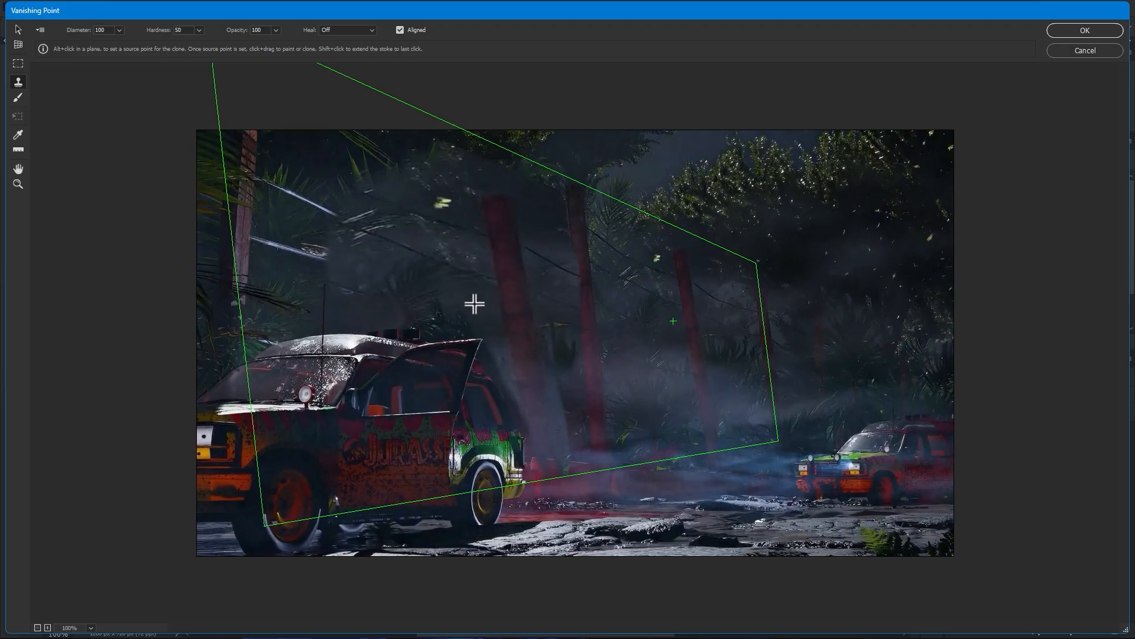
{"action": "left_click_drag", "start_coordinate": [474, 304], "coordinate": [405, 306]}
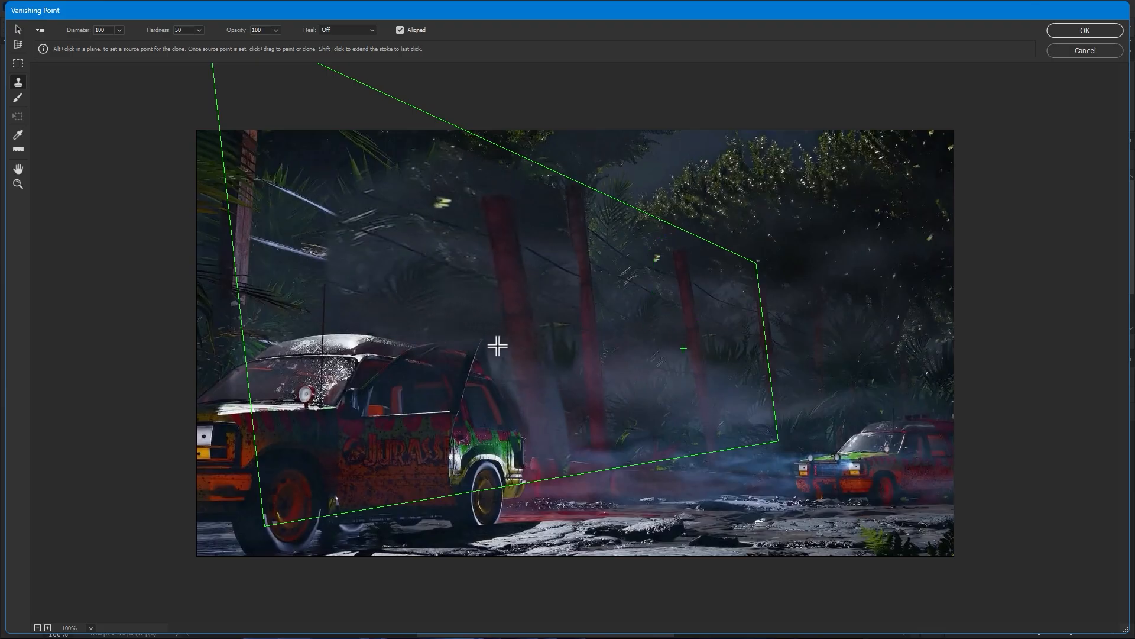
{"action": "left_click", "coordinate": [1085, 50]}
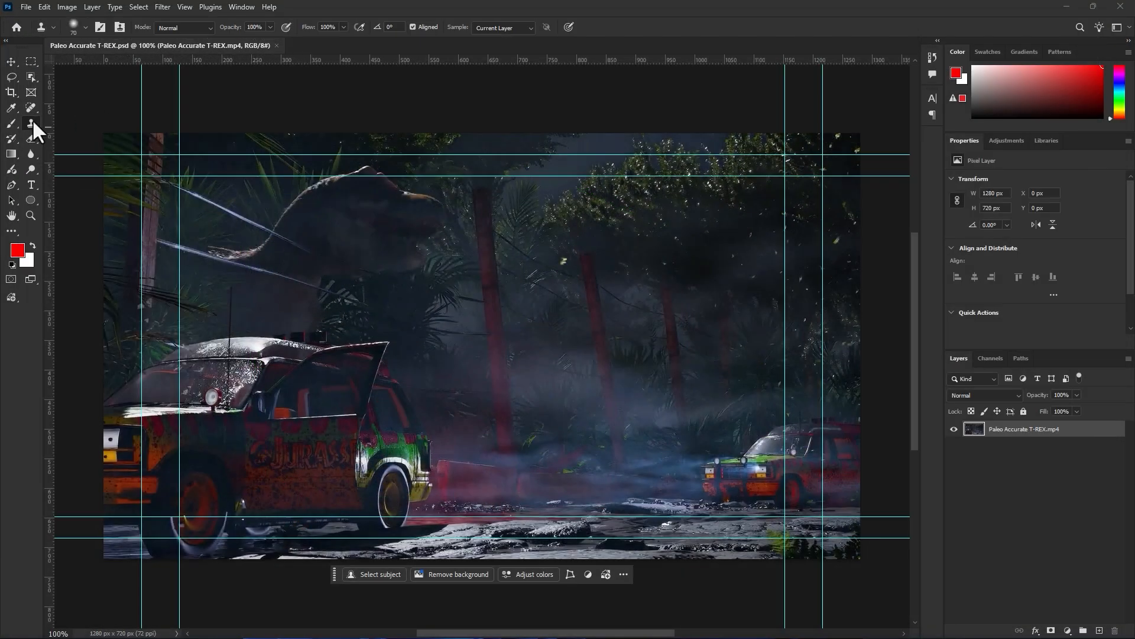
- Remove the T-Rex behind the front car with the Spot Healing Brush at size 90, and save the document
{"action": "left_click", "coordinate": [29, 106]}
{"action": "left_click", "coordinate": [84, 104]}
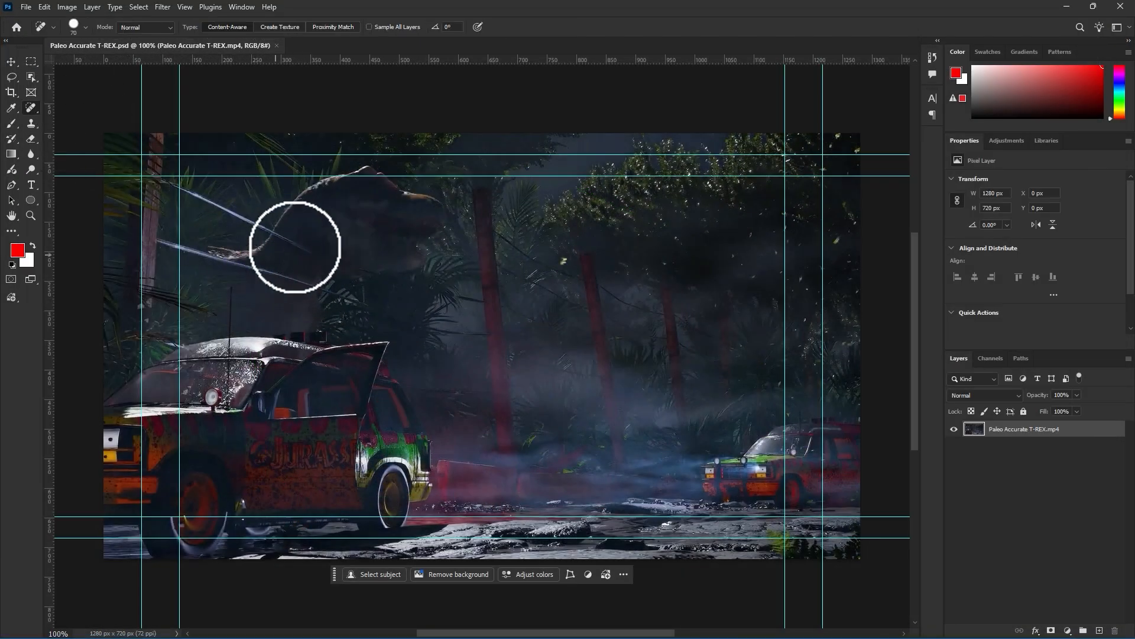
{"action": "key", "text": "bracketright"}
{"action": "key", "text": "bracketright"}
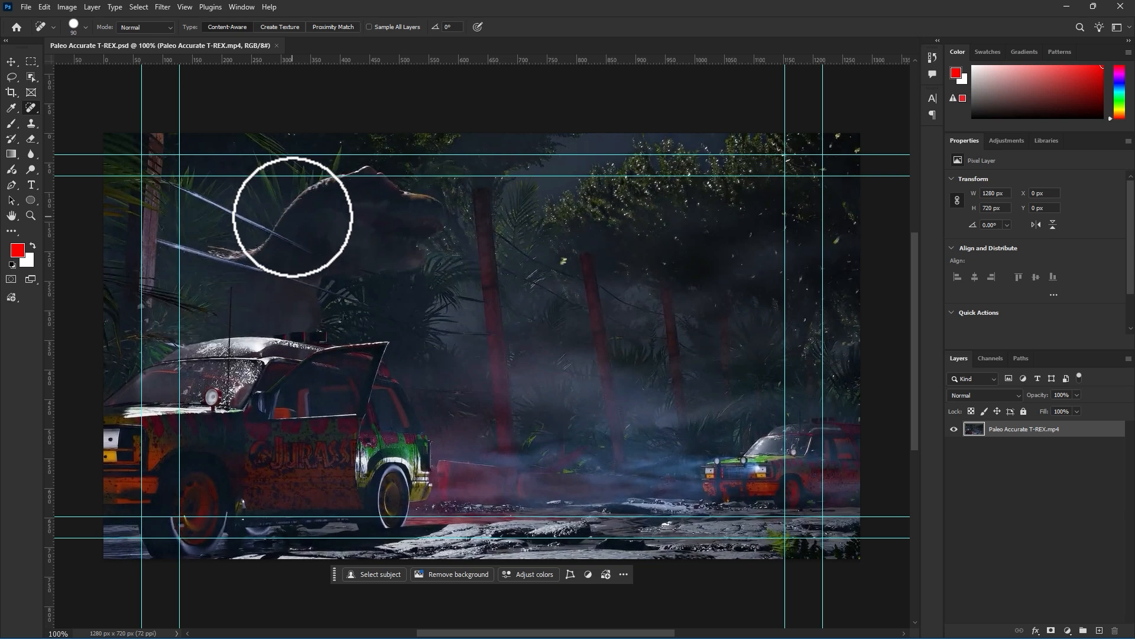
{"action": "mouse_move", "coordinate": [284, 207]}
{"action": "left_mouse_down"}
{"action": "mouse_move", "coordinate": [413, 207]}
{"action": "mouse_move", "coordinate": [433, 234]}
{"action": "mouse_move", "coordinate": [426, 218]}
{"action": "mouse_move", "coordinate": [346, 267]}
{"action": "left_mouse_up"}
{"action": "left_click_drag", "start_coordinate": [386, 199], "coordinate": [349, 225]}
{"action": "mouse_move", "coordinate": [357, 265]}
{"action": "left_mouse_down"}
{"action": "mouse_move", "coordinate": [304, 261]}
{"action": "mouse_move", "coordinate": [310, 273]}
{"action": "mouse_move", "coordinate": [279, 284]}
{"action": "mouse_move", "coordinate": [295, 299]}
{"action": "left_mouse_up"}
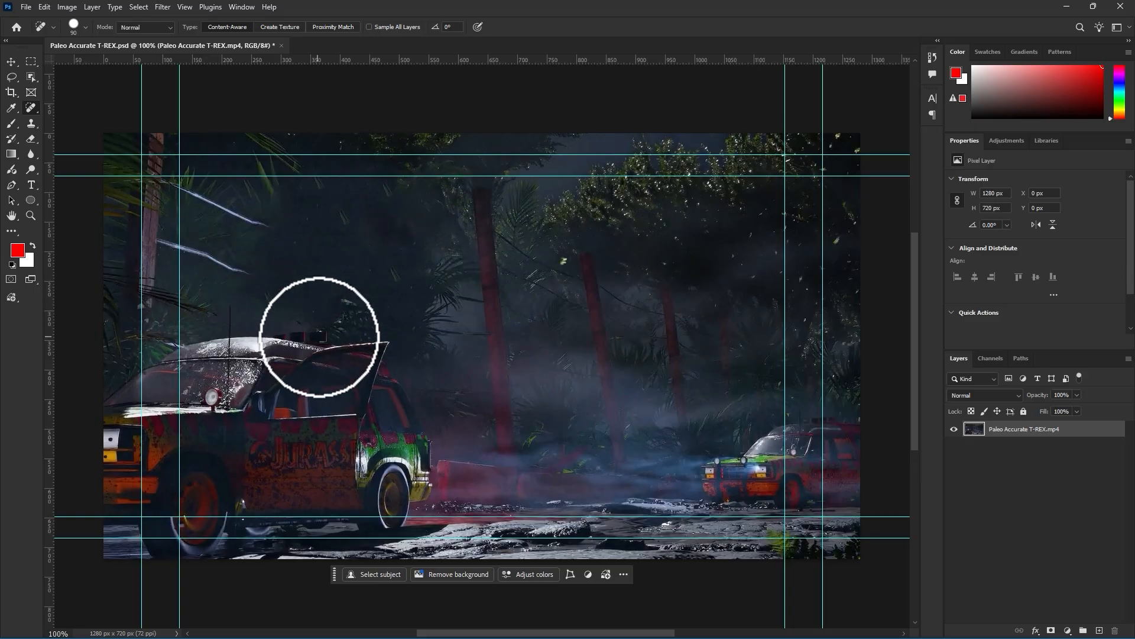
{"action": "left_click", "coordinate": [25, 5]}
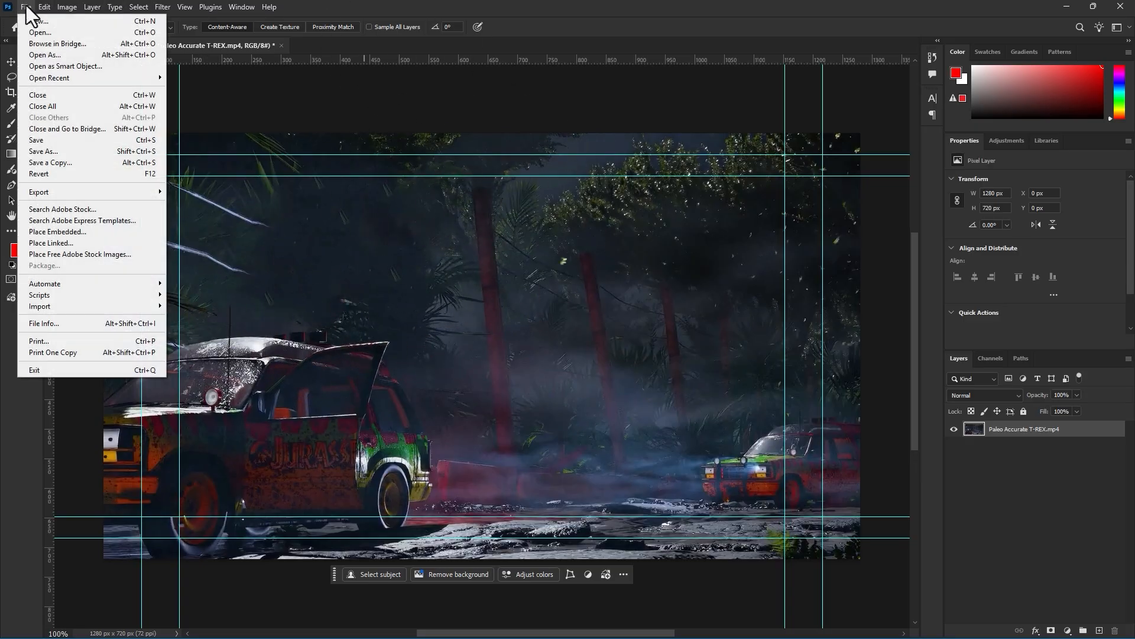
{"action": "left_click", "coordinate": [56, 142]}
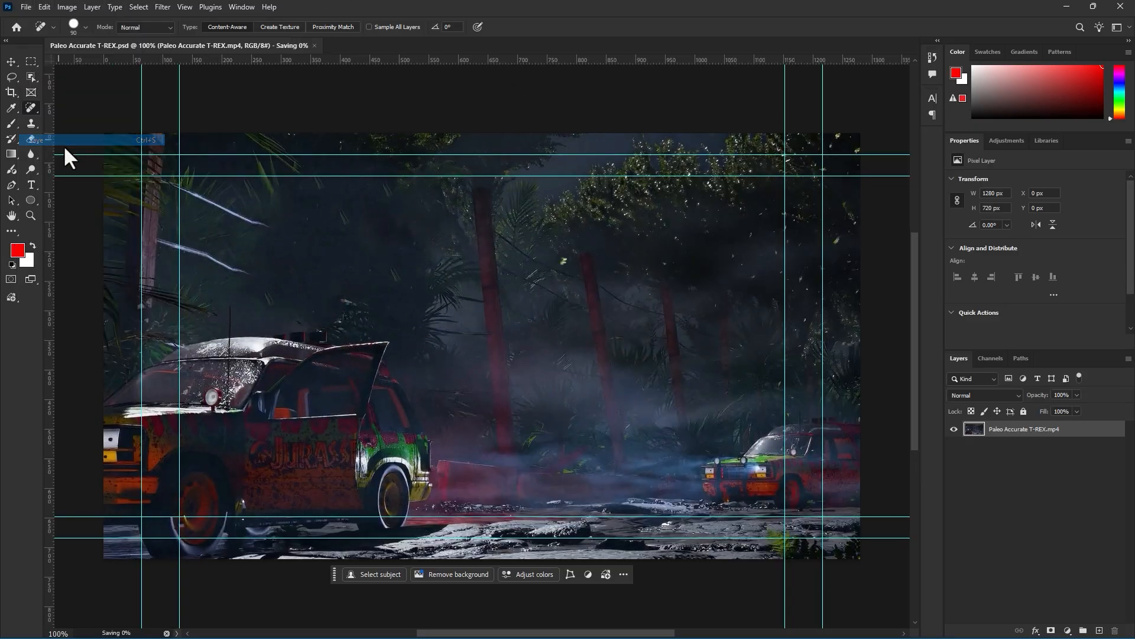
- Switch to After Effects and import Paleo Accurate T-REX.psd as a Composition with Editable Layer Styles
{"action": "left_click", "coordinate": [1064, 5]}
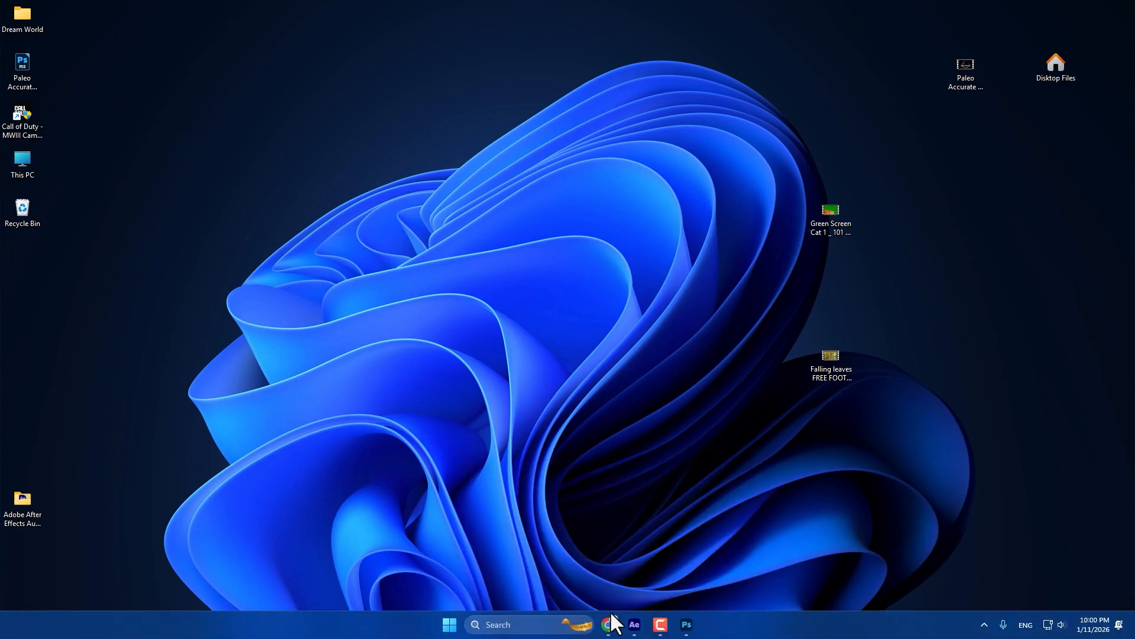
{"action": "left_click", "coordinate": [643, 629]}
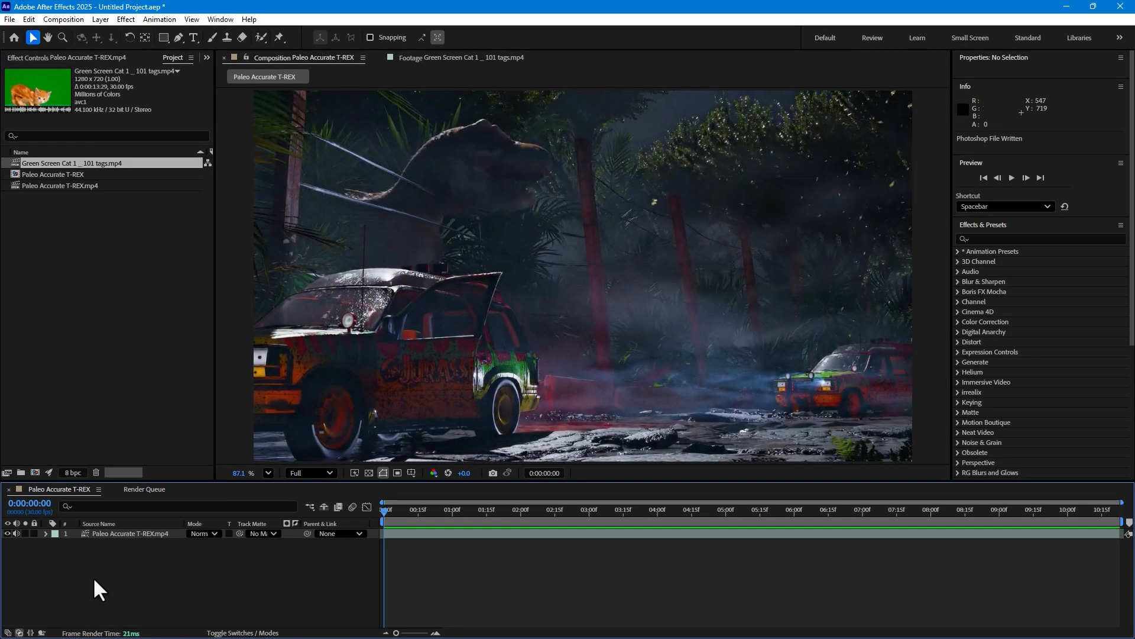
{"action": "double_click", "coordinate": [130, 385]}
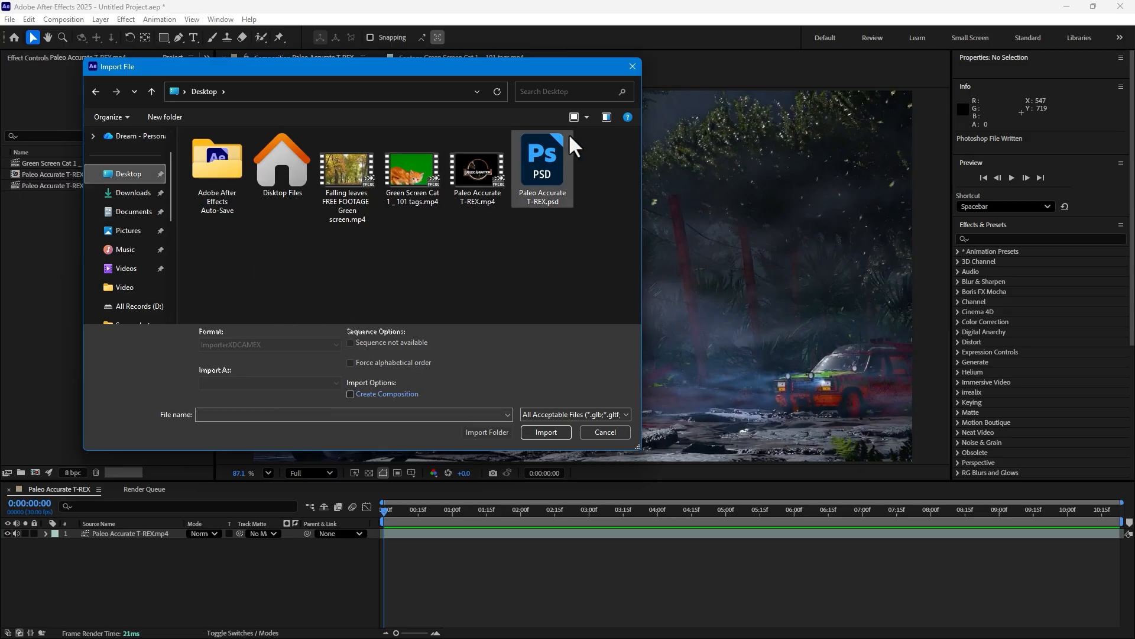
{"action": "double_click", "coordinate": [547, 166]}
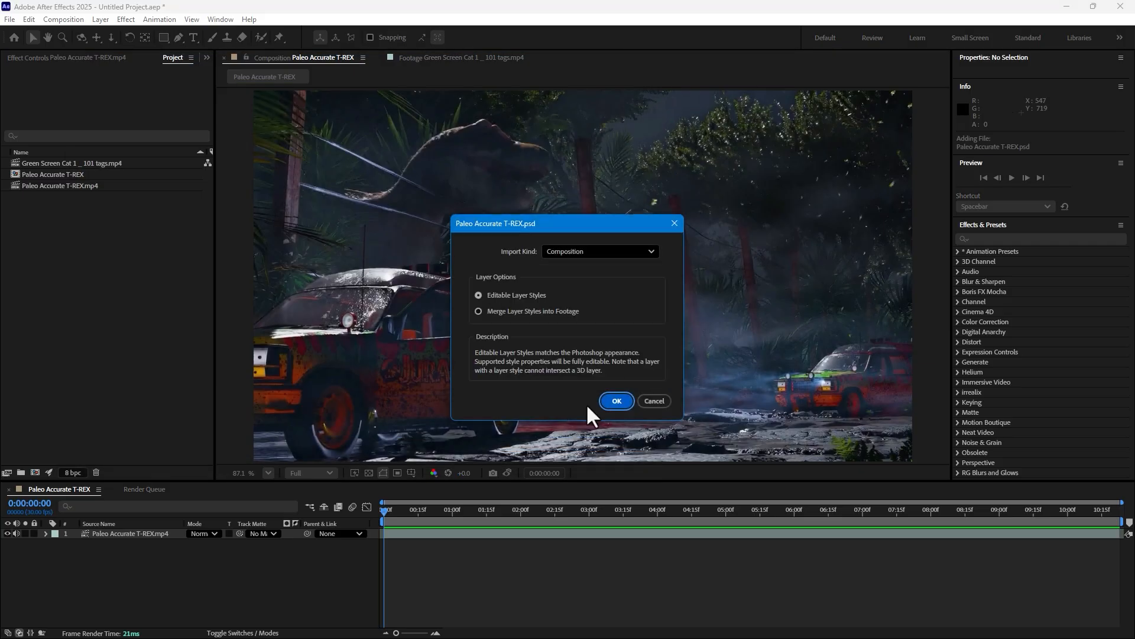
{"action": "left_click", "coordinate": [617, 400]}
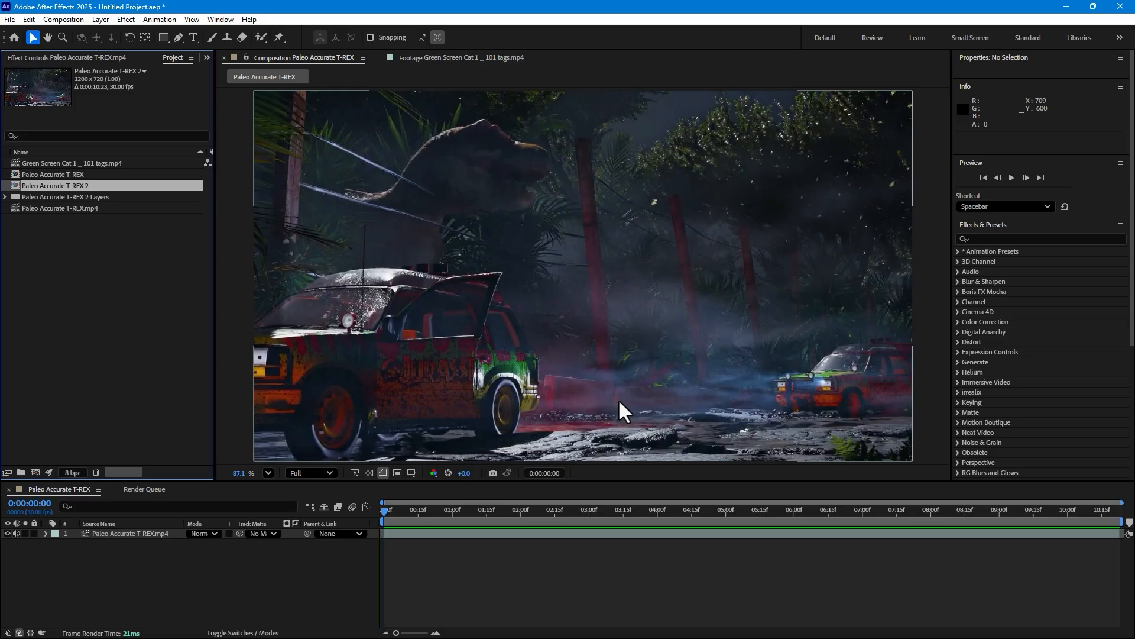
- Freeze the Paleo Accurate T-REX.mp4 layer on the frame currently shown using Freeze Frame
{"action": "left_click", "coordinate": [130, 532]}
{"action": "right_click", "coordinate": [130, 530]}
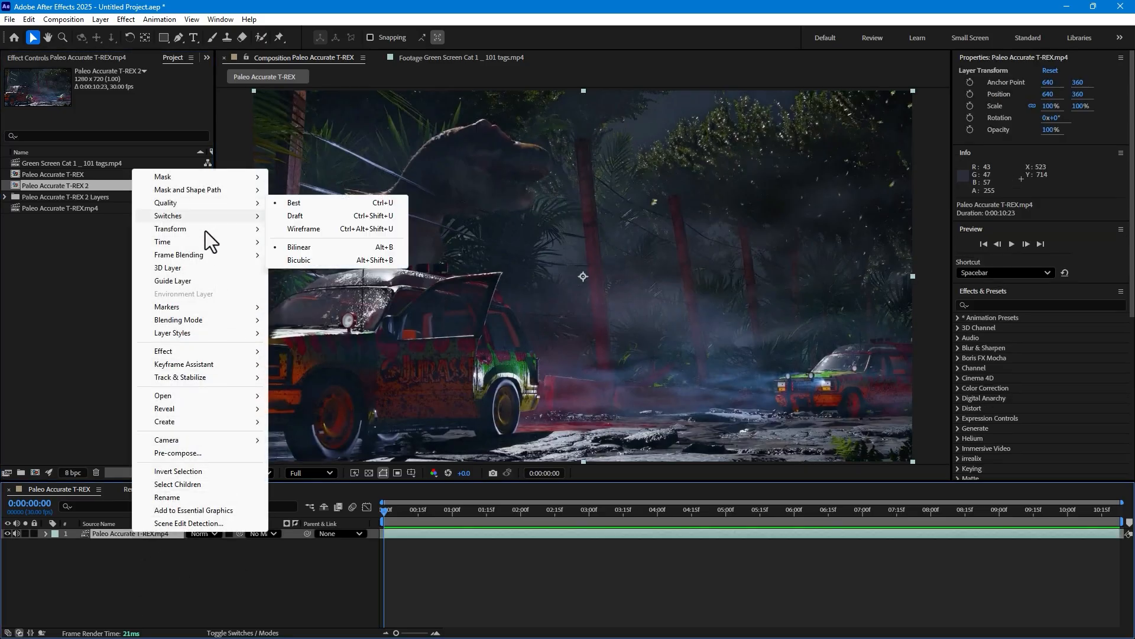
{"action": "mouse_move", "coordinate": [201, 242]}
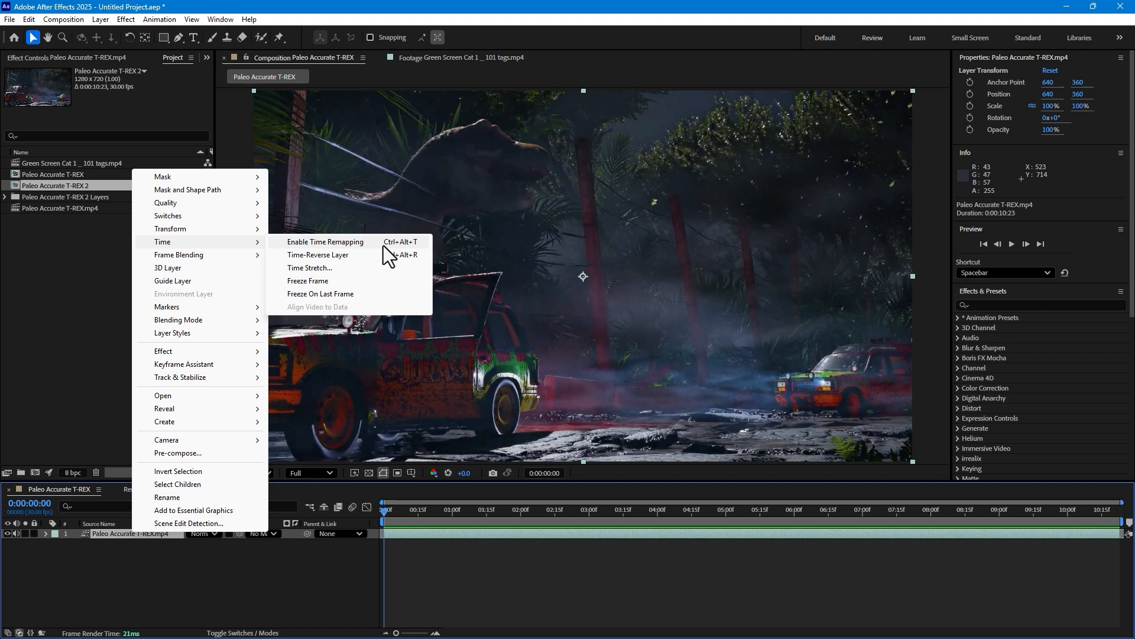
{"action": "left_click", "coordinate": [321, 282]}
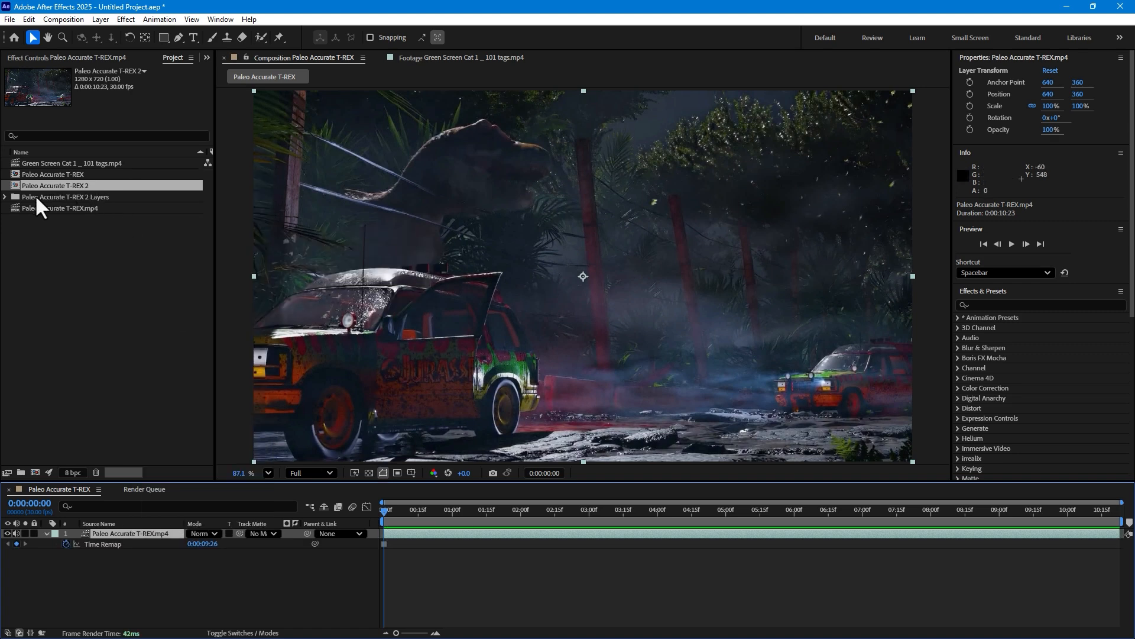
- Place the Paleo Accurate T-REX 2 composition above the frozen video layer and add the Green Screen Cat footage as the uppermost layer
{"action": "left_click_drag", "start_coordinate": [48, 180], "coordinate": [104, 531]}
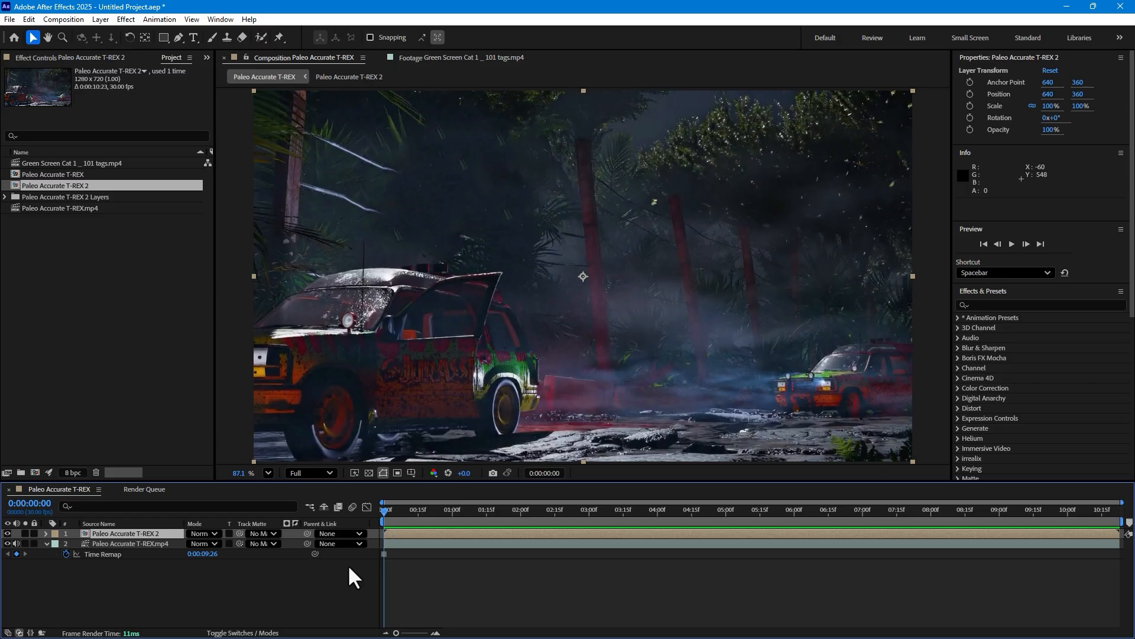
{"action": "left_click_drag", "start_coordinate": [389, 509], "coordinate": [710, 509]}
{"action": "left_click_drag", "start_coordinate": [393, 572], "coordinate": [515, 559]}
{"action": "left_click", "coordinate": [223, 591]}
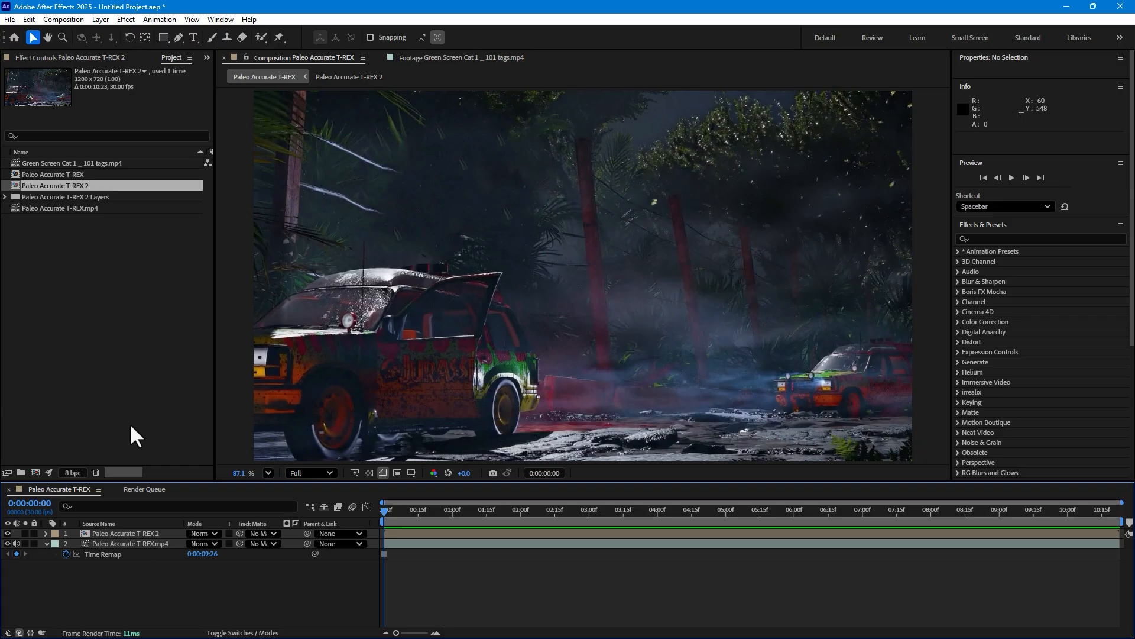
{"action": "left_click", "coordinate": [68, 305]}
{"action": "left_click_drag", "start_coordinate": [56, 164], "coordinate": [143, 540]}
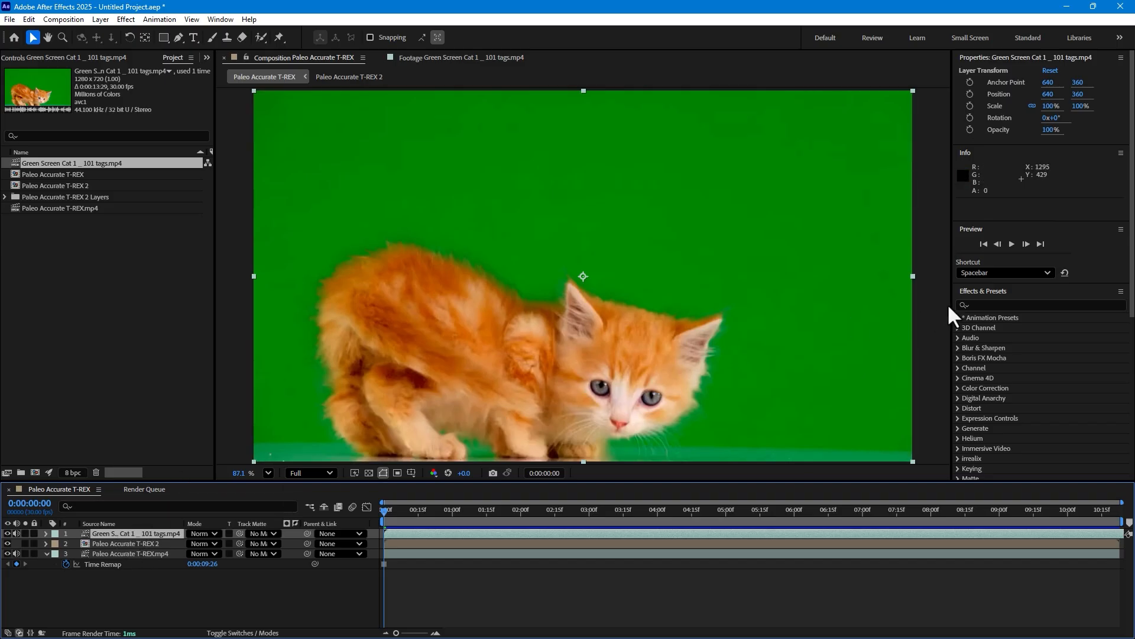
- Apply Keylight (1.2) to the cat layer and sample the green backdrop as the Screen Colour
{"action": "left_click", "coordinate": [1010, 303]}
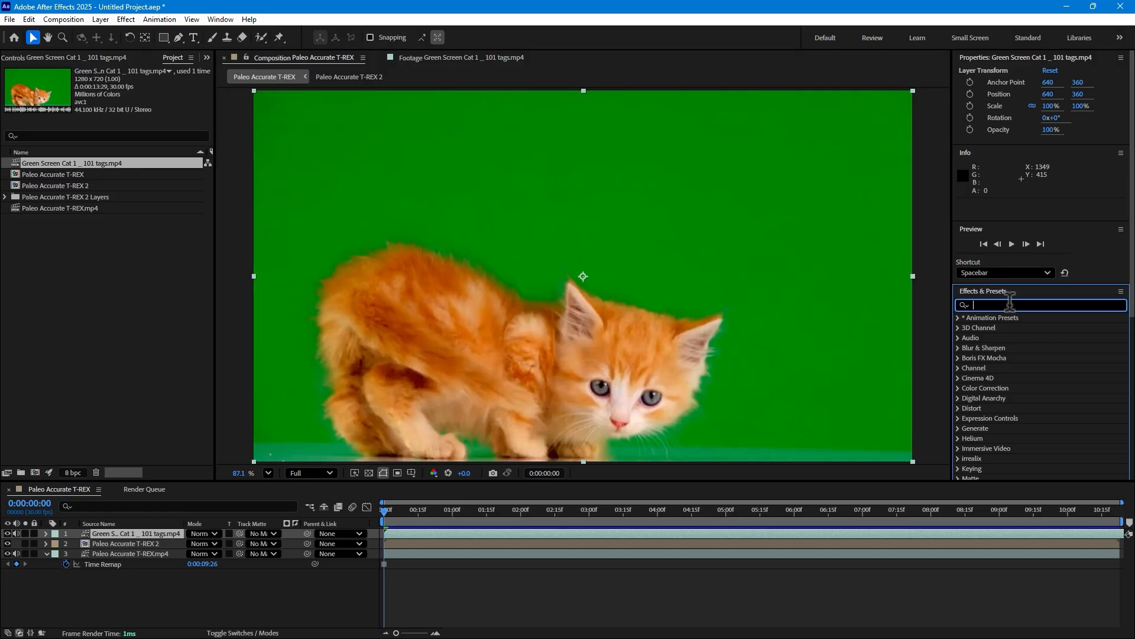
{"action": "type", "text": "keyli"}
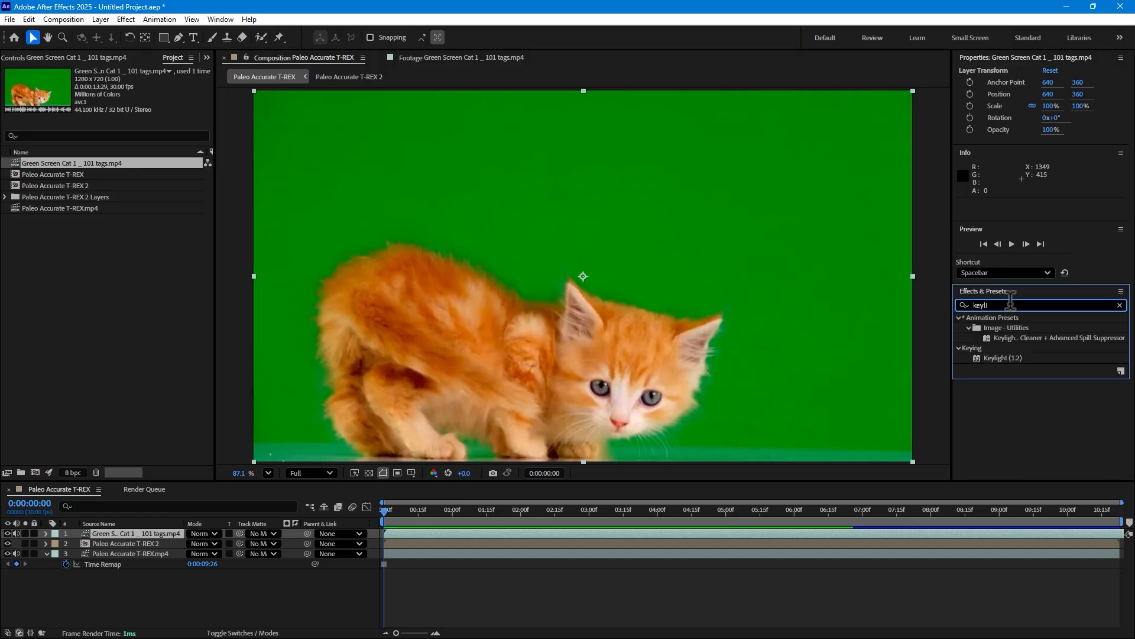
{"action": "left_click_drag", "start_coordinate": [1002, 359], "coordinate": [647, 274]}
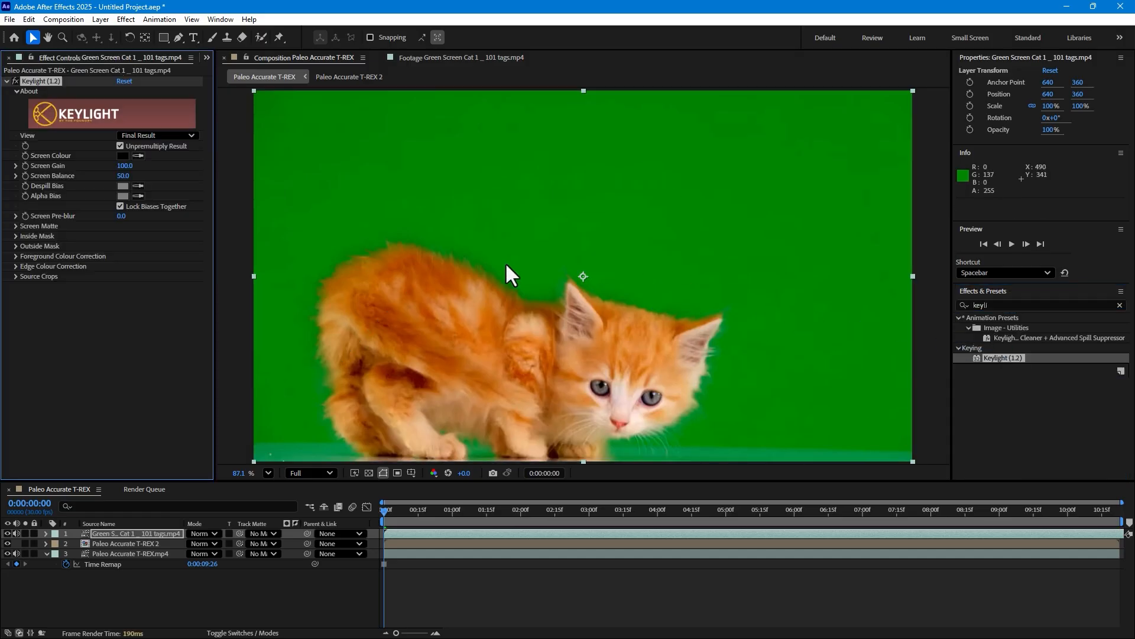
{"action": "left_click", "coordinate": [139, 155]}
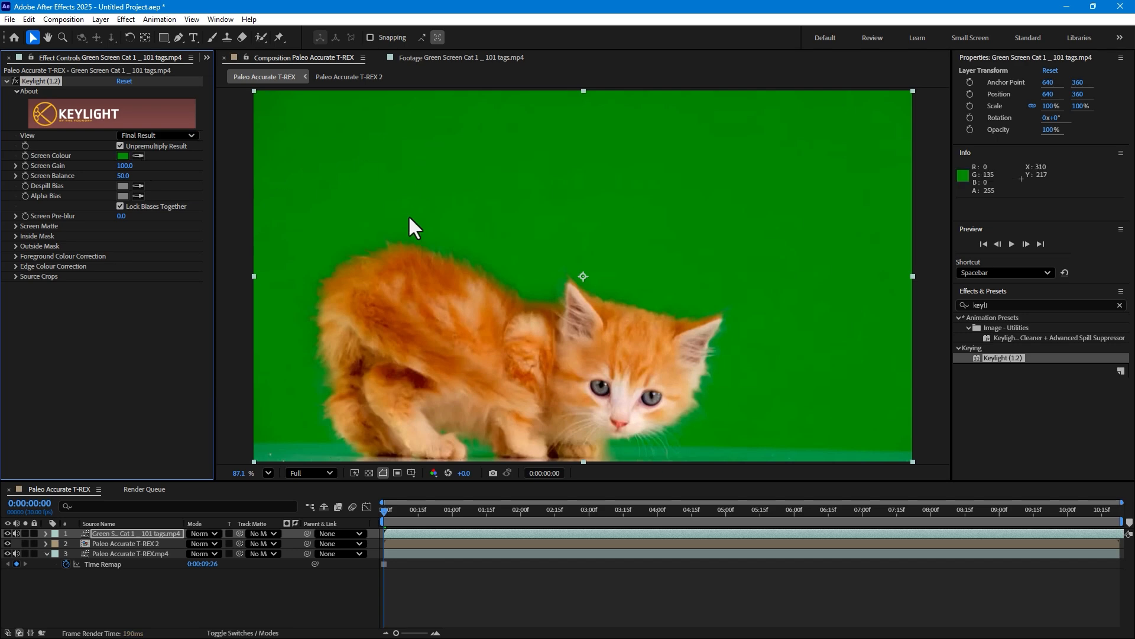
{"action": "left_click", "coordinate": [411, 224]}
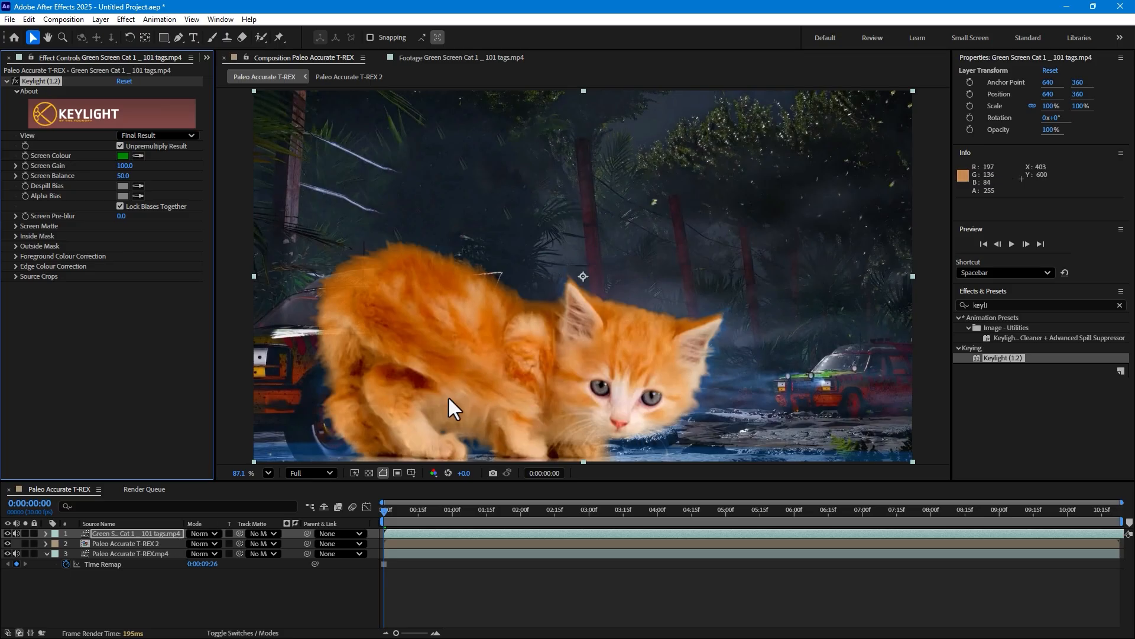
- Move the cat layer up to about position 651.5, 290 and set its scale to 97.2%
{"action": "left_click_drag", "start_coordinate": [480, 385], "coordinate": [491, 314]}
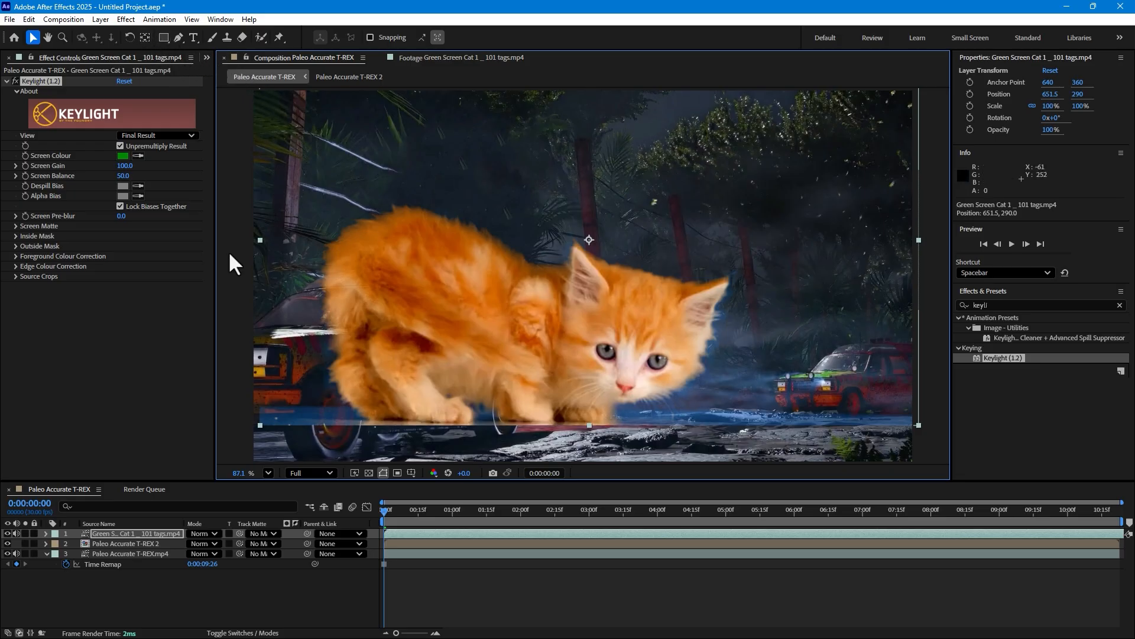
{"action": "left_click", "coordinate": [122, 533]}
{"action": "key", "text": "s"}
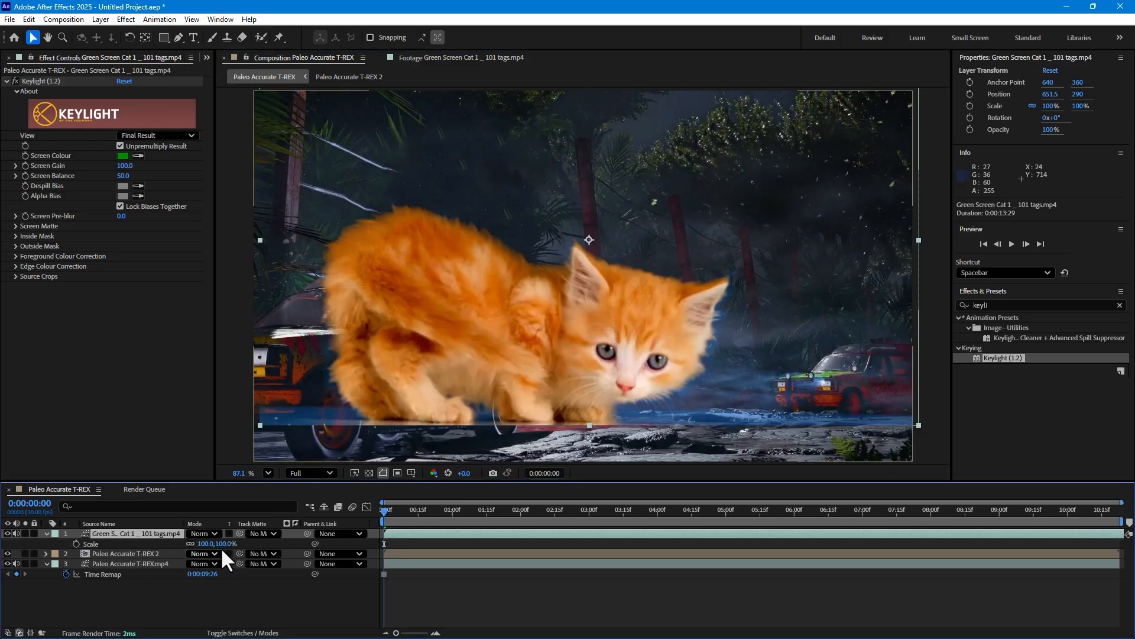
{"action": "left_click_drag", "start_coordinate": [221, 546], "coordinate": [211, 541]}
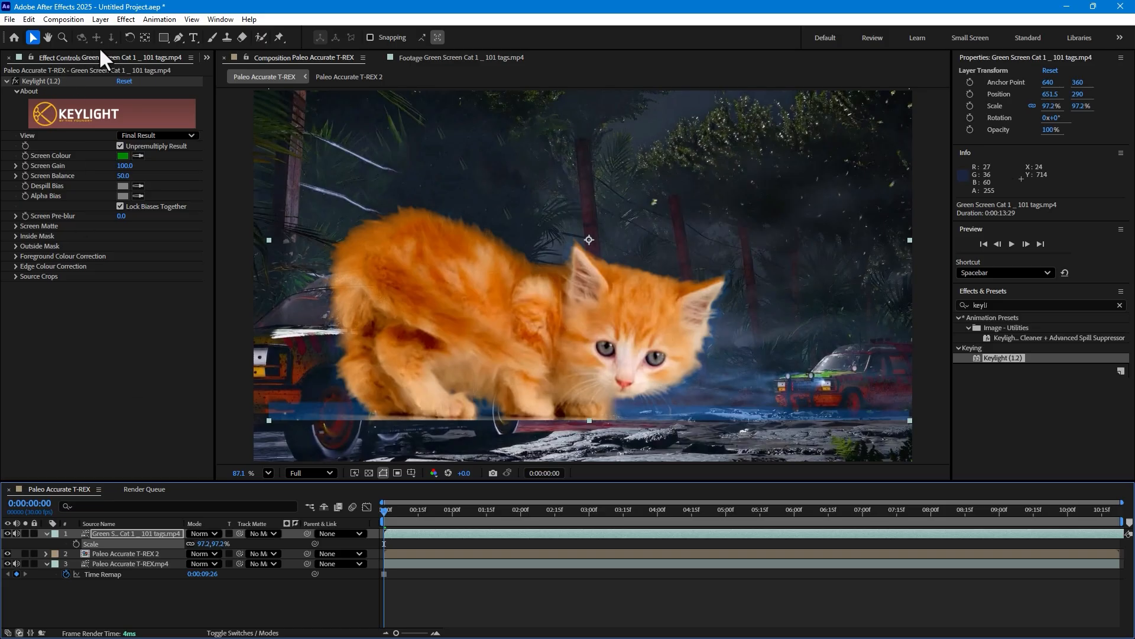
- Draw a rectangular mask over the strip below the cat's paws, set it to Subtract, and feather it 14 pixels
{"action": "left_click", "coordinate": [164, 37]}
{"action": "left_click_drag", "start_coordinate": [928, 457], "coordinate": [218, 416]}
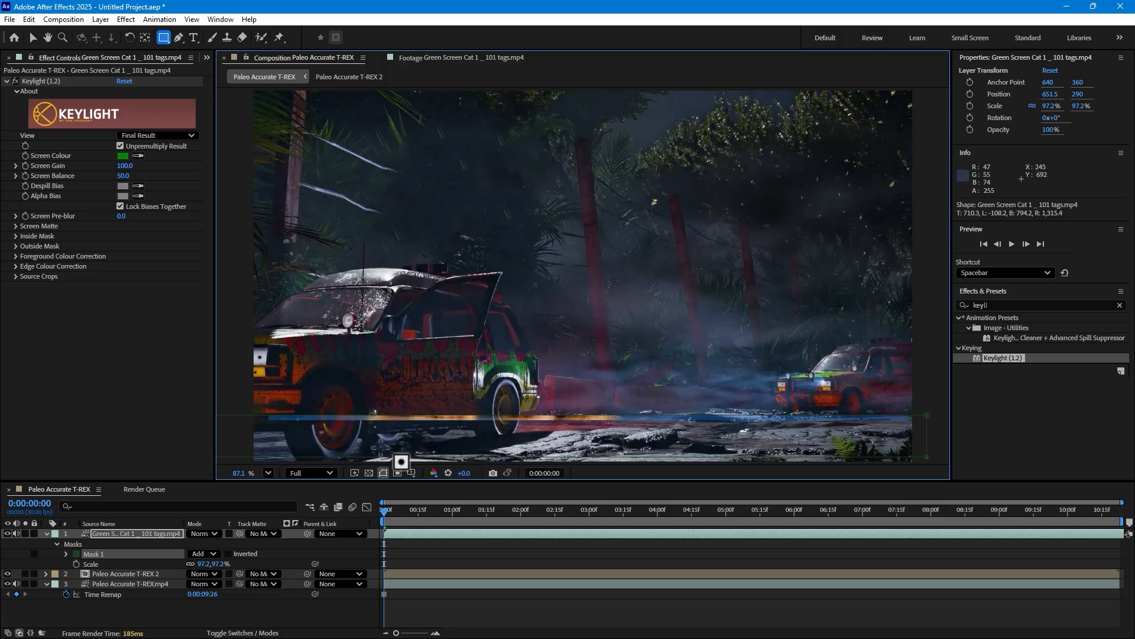
{"action": "key", "text": "m"}
{"action": "key", "text": "m"}
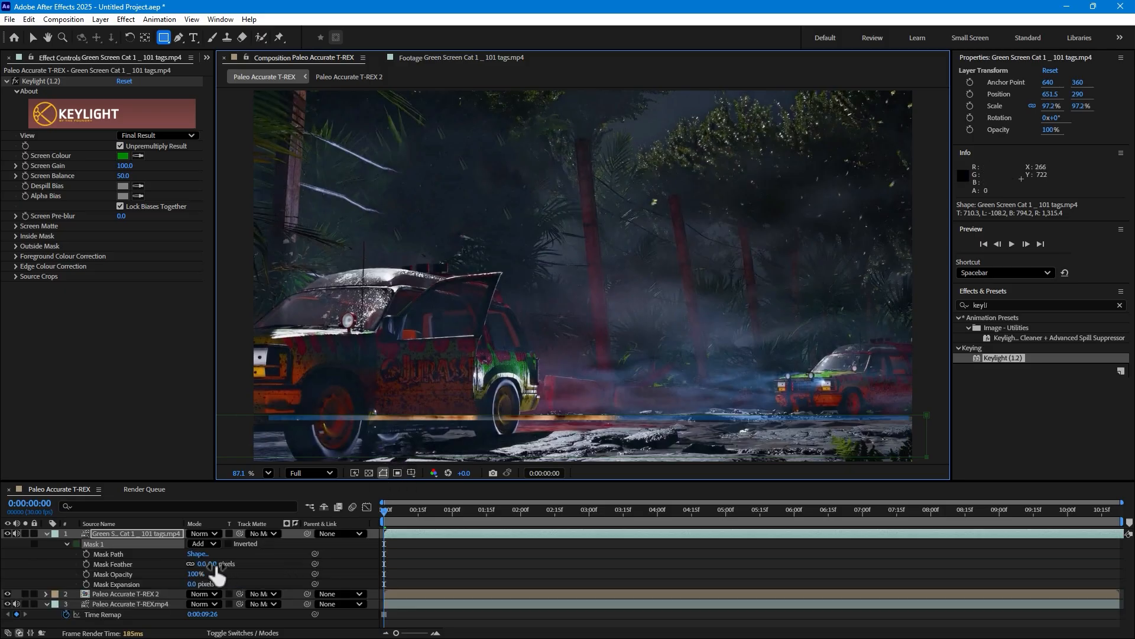
{"action": "left_click_drag", "start_coordinate": [214, 563], "coordinate": [236, 567]}
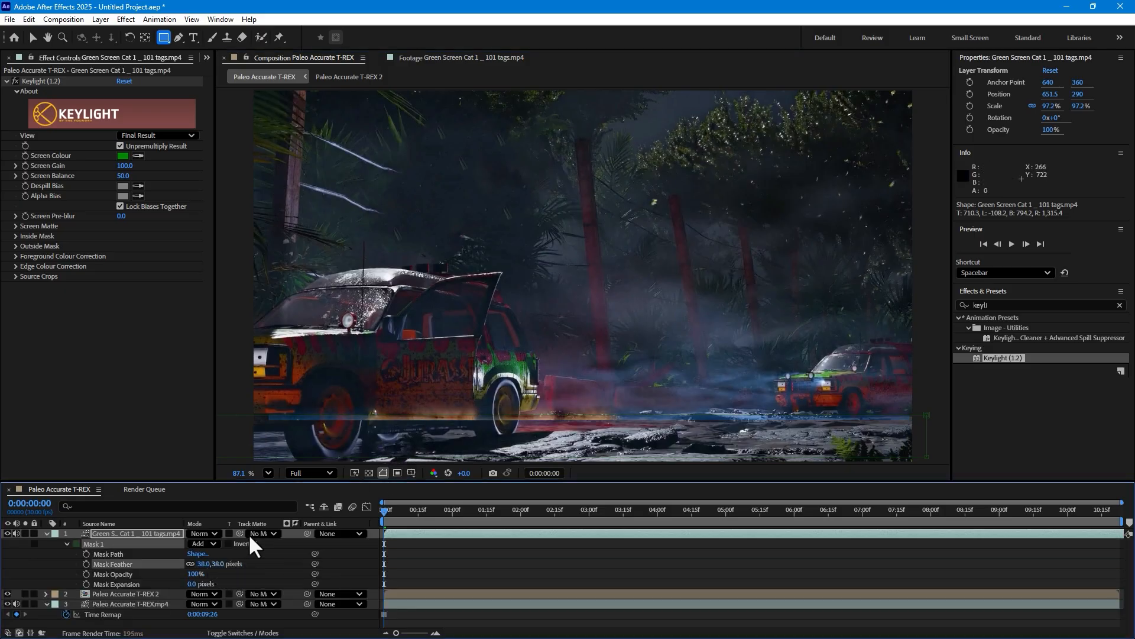
{"action": "left_click", "coordinate": [208, 544]}
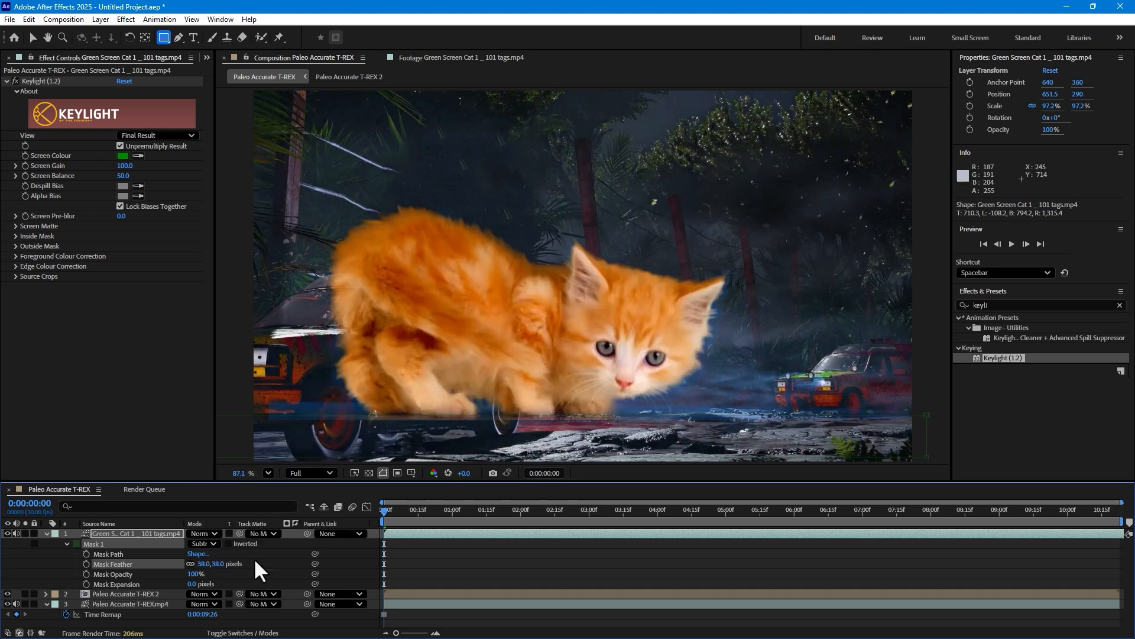
{"action": "left_click_drag", "start_coordinate": [204, 564], "coordinate": [198, 559]}
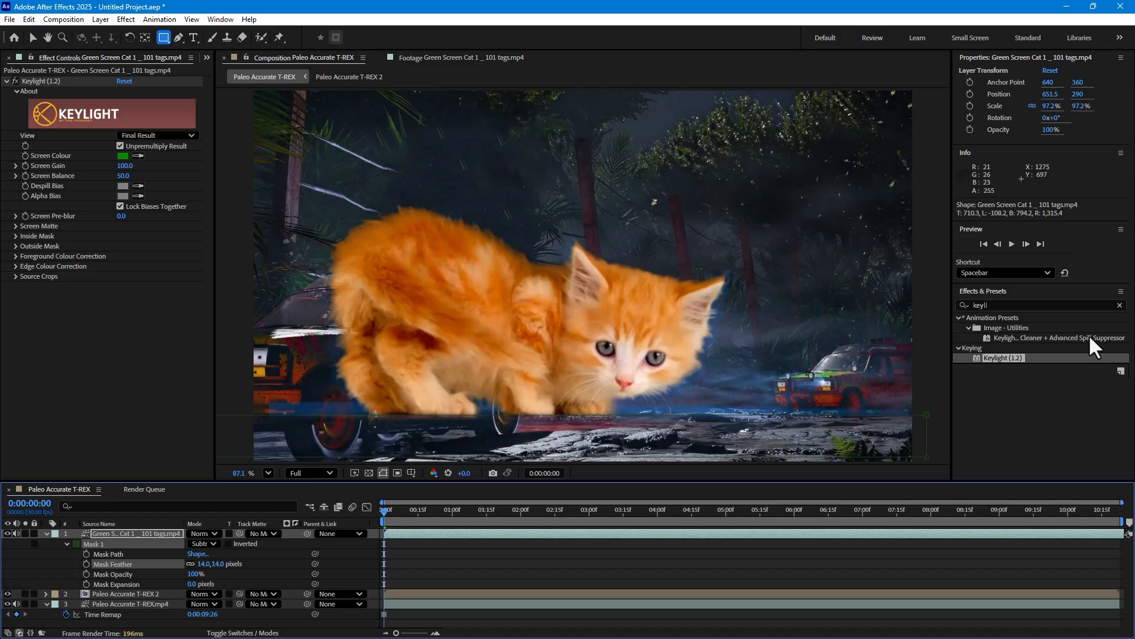
- Apply the Matte Choker effect to the cat layer
{"action": "left_click", "coordinate": [1013, 303]}
{"action": "left_click", "coordinate": [982, 305]}
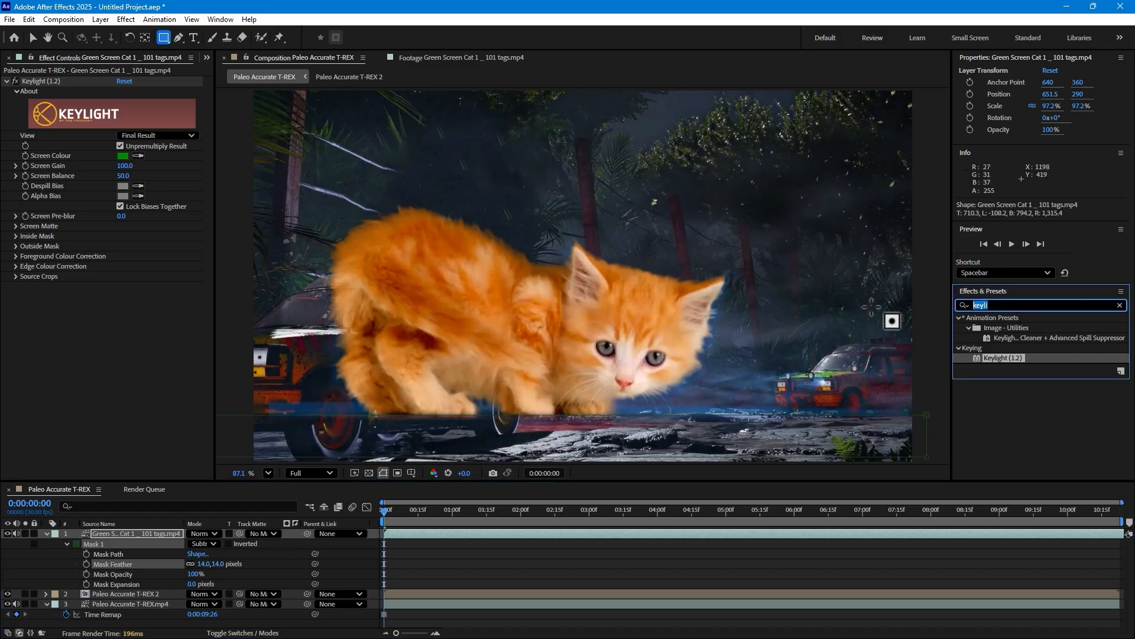
{"action": "type", "text": "matt"}
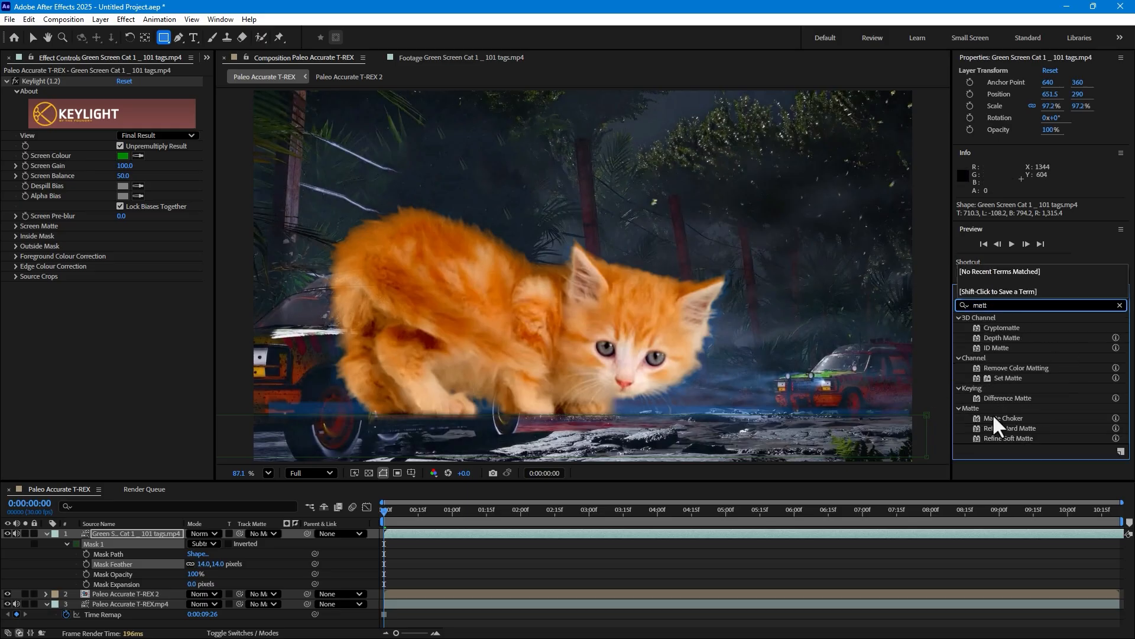
{"action": "left_click_drag", "start_coordinate": [993, 413], "coordinate": [123, 534]}
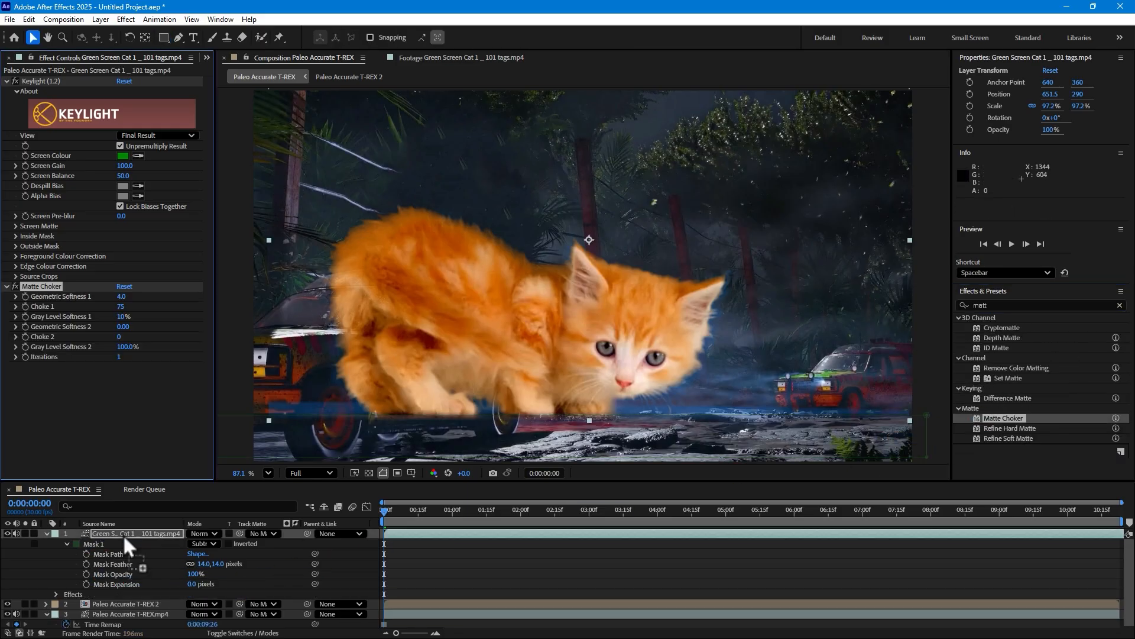
{"action": "key", "text": "v"}
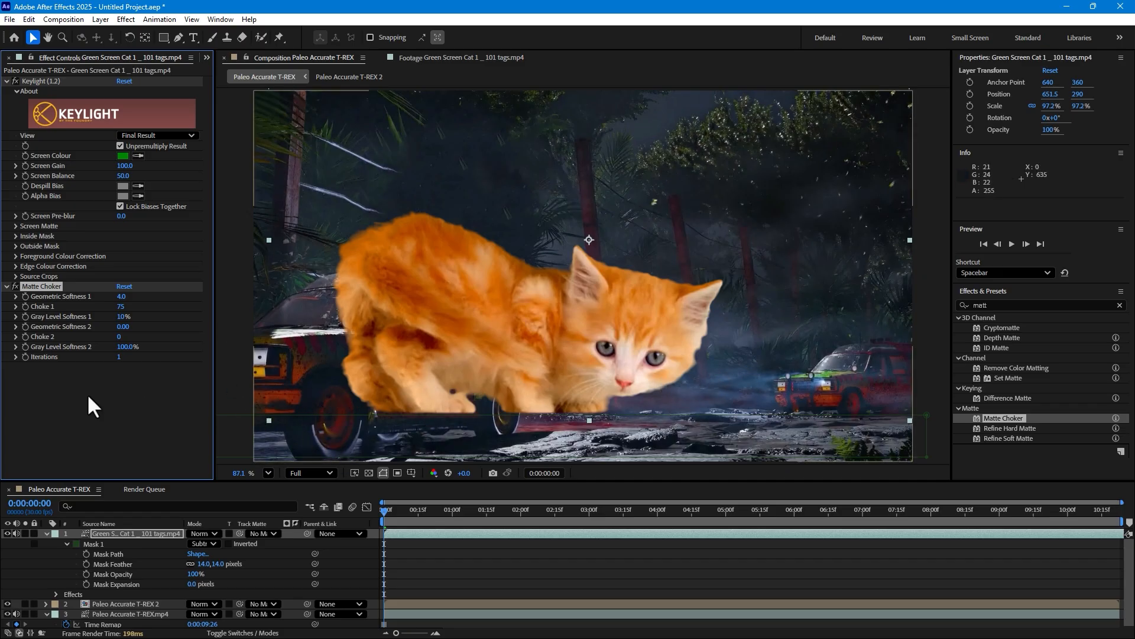
- Set Matte Choker's Geometric Softness 1 to 0.1, Choke 1 to 2, Gray Level Softness 1 to 0% and 2 to 6%, and disable the effect
{"action": "left_click_drag", "start_coordinate": [126, 350], "coordinate": [80, 344]}
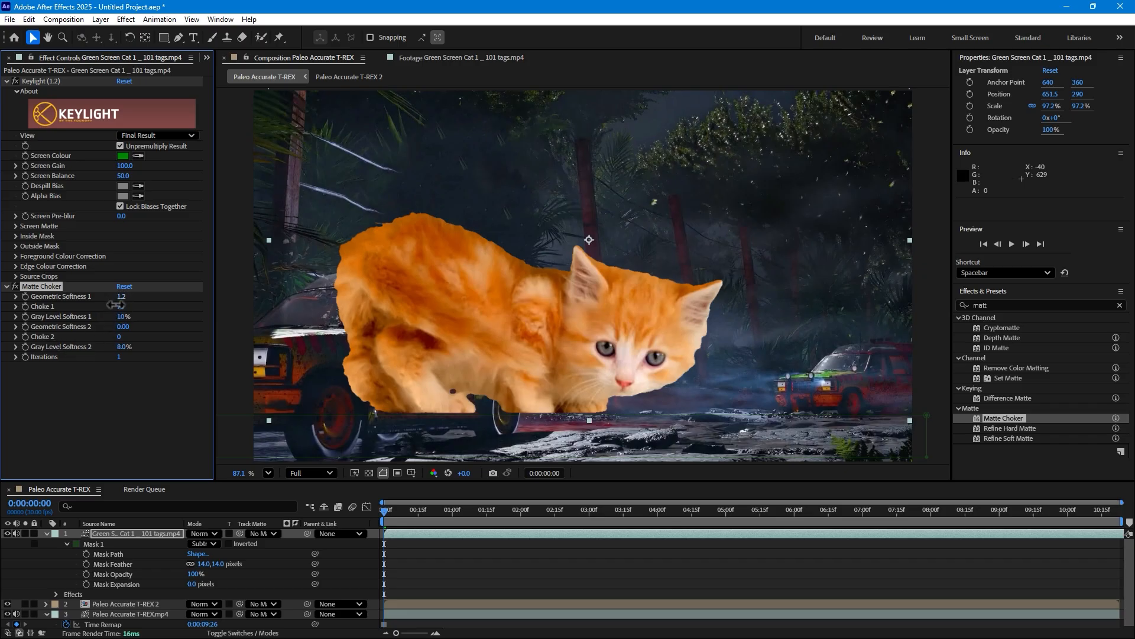
{"action": "mouse_move", "coordinate": [119, 308]}
{"action": "left_mouse_down"}
{"action": "mouse_move", "coordinate": [77, 341]}
{"action": "mouse_move", "coordinate": [107, 321]}
{"action": "left_mouse_up"}
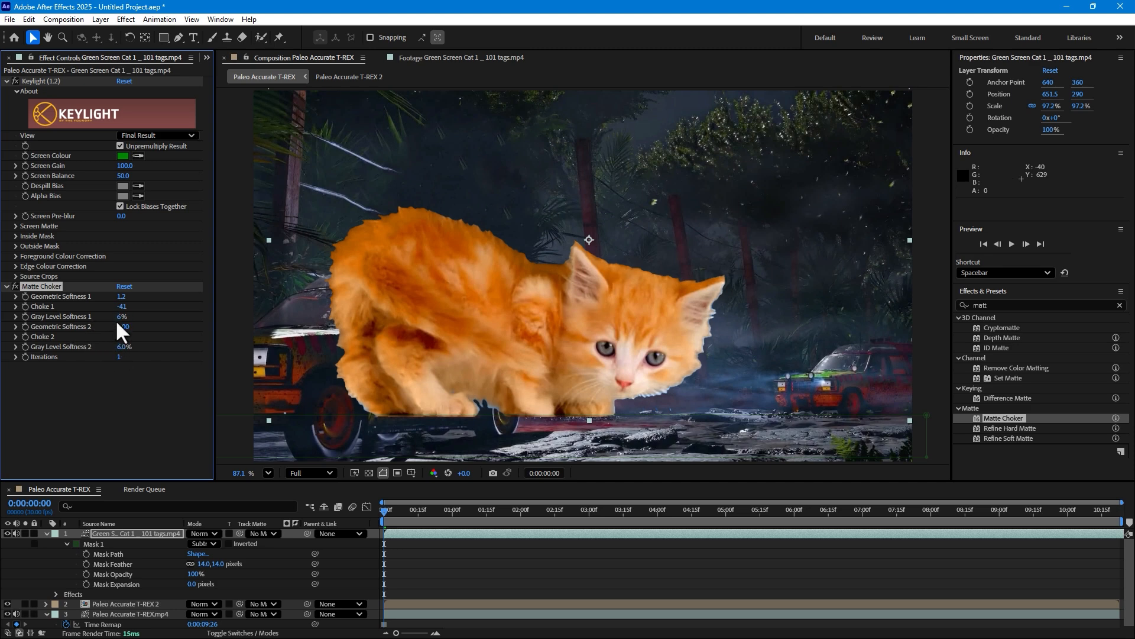
{"action": "mouse_move", "coordinate": [126, 311]}
{"action": "left_mouse_down"}
{"action": "mouse_move", "coordinate": [151, 311]}
{"action": "mouse_move", "coordinate": [124, 309]}
{"action": "left_mouse_up"}
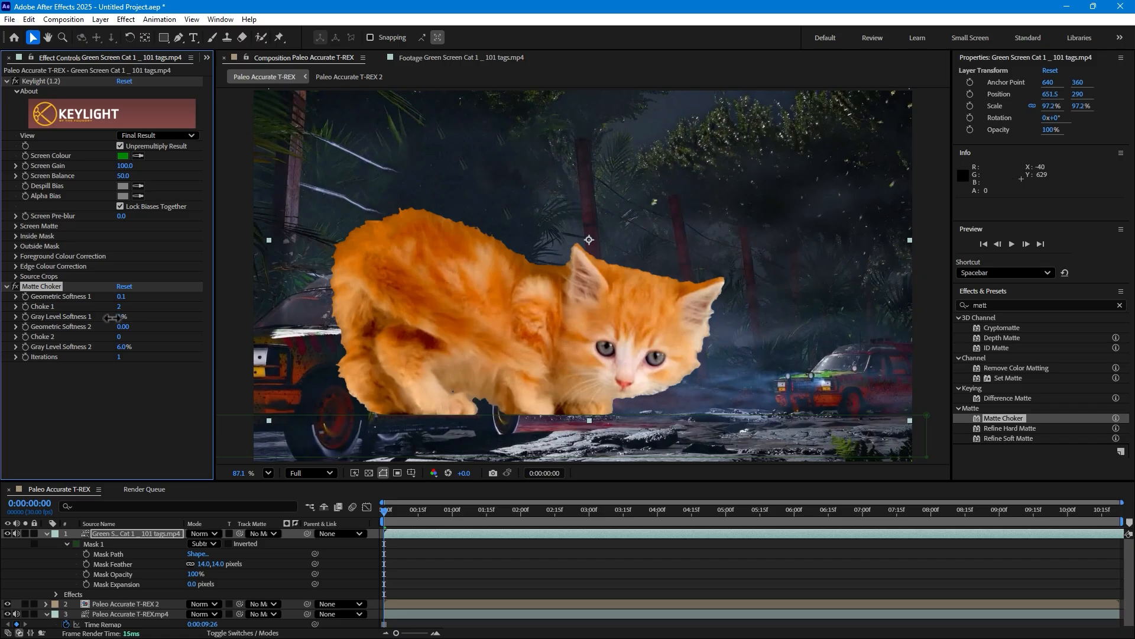
{"action": "left_click", "coordinate": [13, 286]}
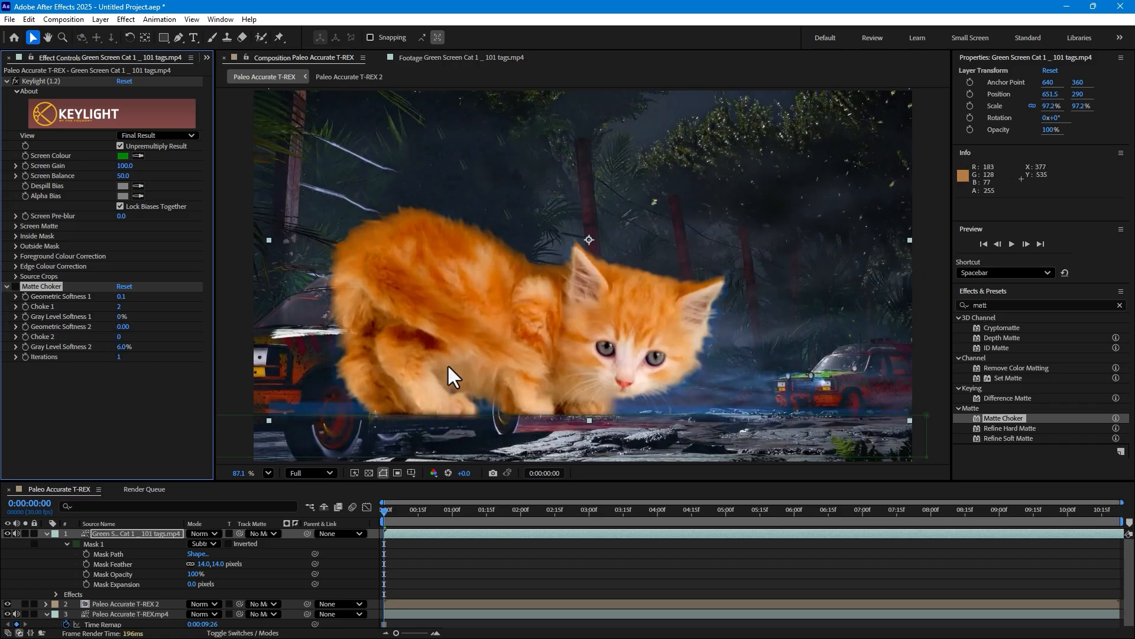
- Move the cat layer to about position 638.9, 321 and delete its rectangular mask
{"action": "left_click_drag", "start_coordinate": [519, 349], "coordinate": [512, 364]}
{"action": "key", "text": "s"}
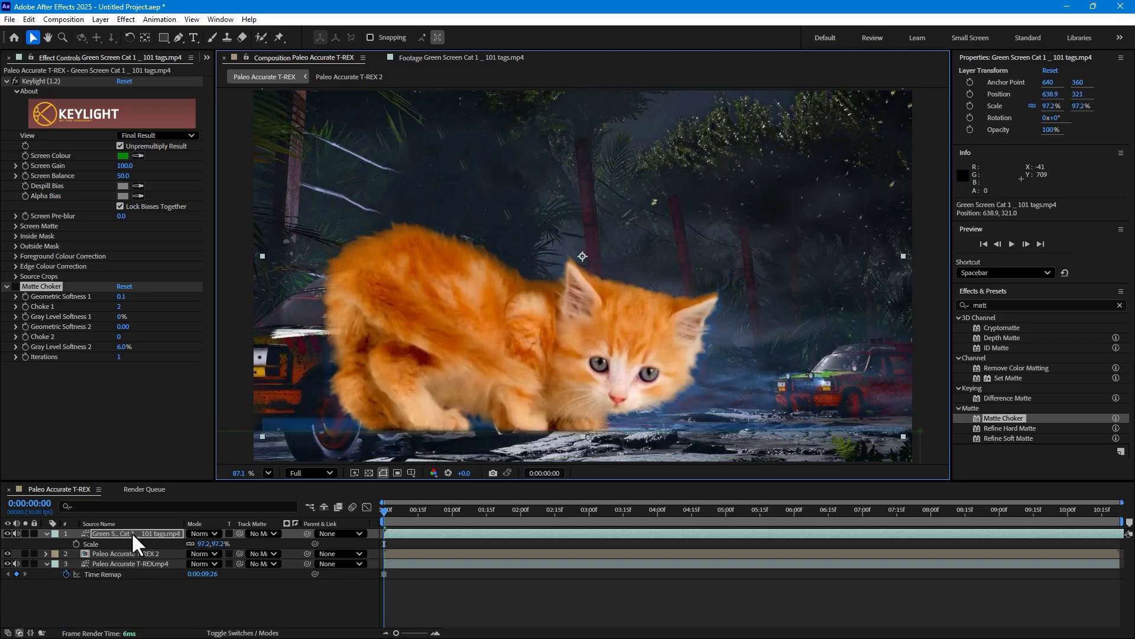
{"action": "key", "text": "m"}
{"action": "key", "text": "space"}
{"action": "key", "text": "space"}
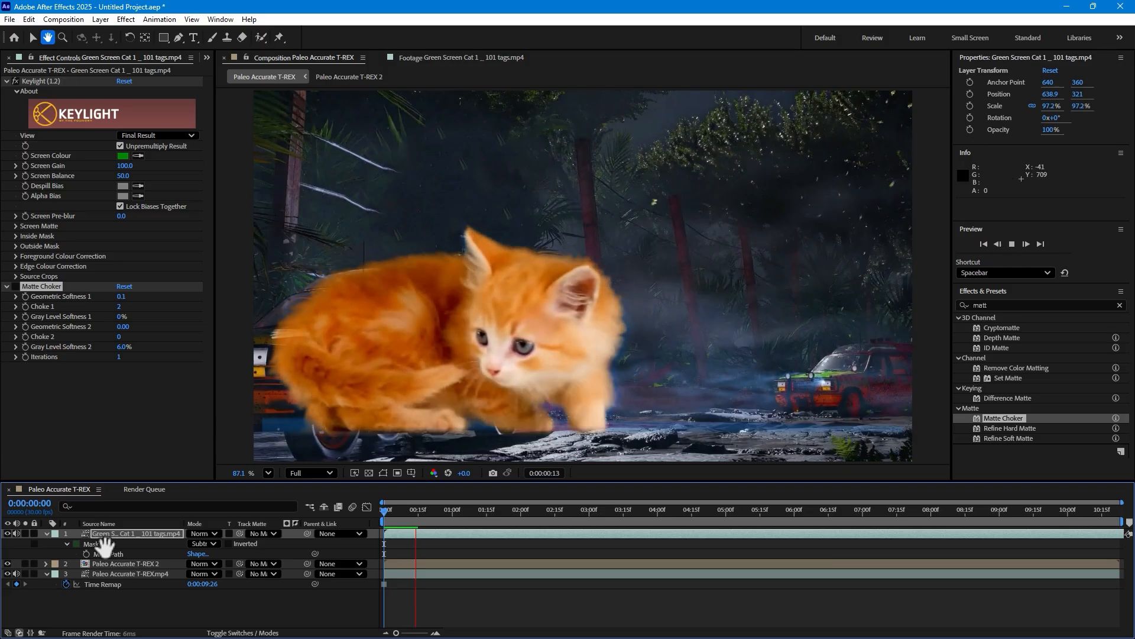
{"action": "left_click", "coordinate": [100, 544]}
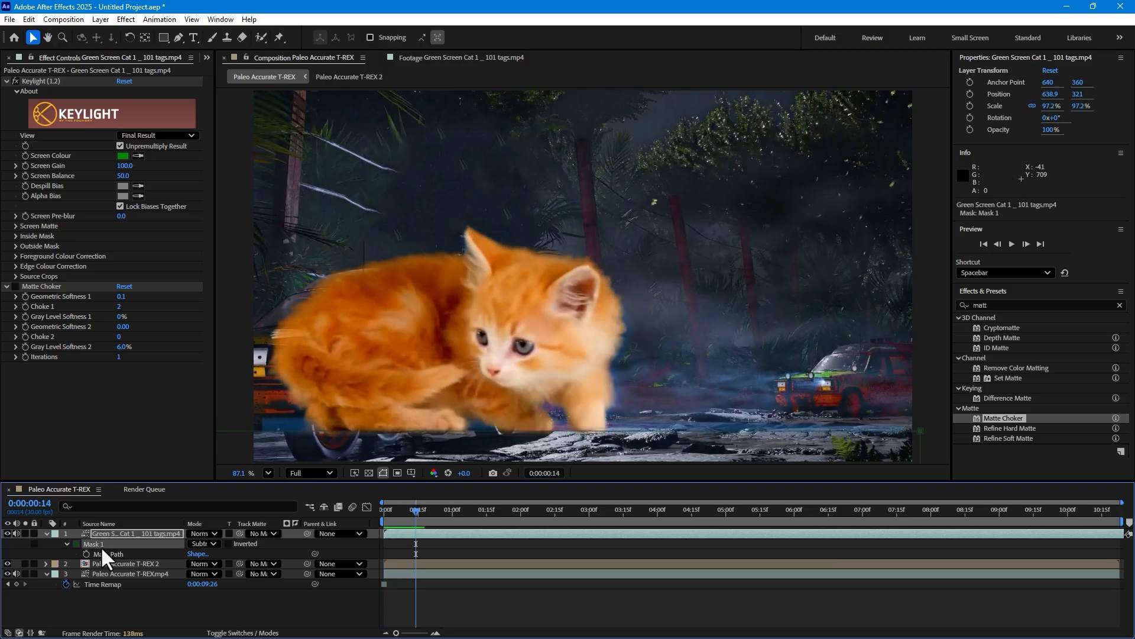
{"action": "key", "text": "Delete"}
- At 0:00:03:16, begin a Pen mask on the cat layer, curving from the upper right down to the ground and along beneath the paws
{"action": "left_click_drag", "start_coordinate": [416, 511], "coordinate": [395, 510]}
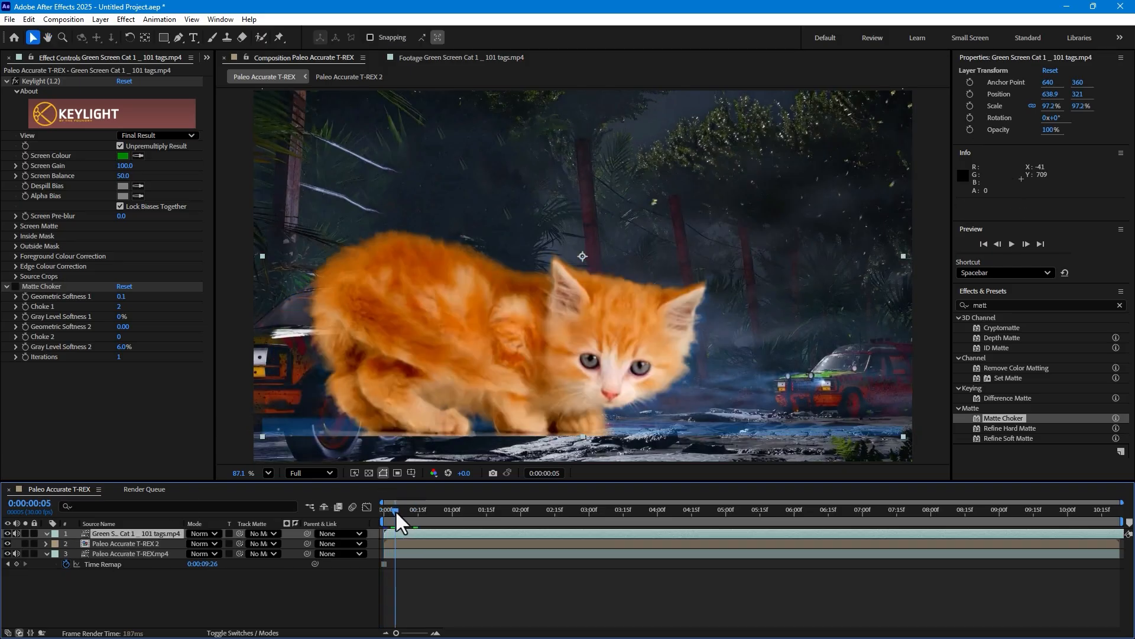
{"action": "left_click", "coordinate": [178, 39]}
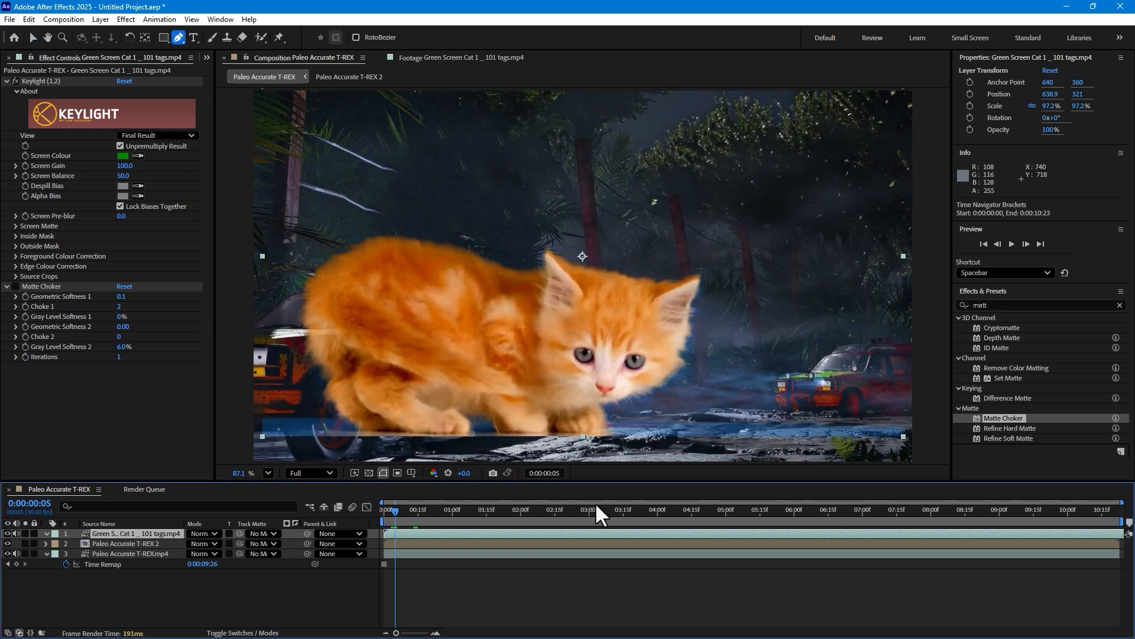
{"action": "left_click_drag", "start_coordinate": [660, 517], "coordinate": [644, 492]}
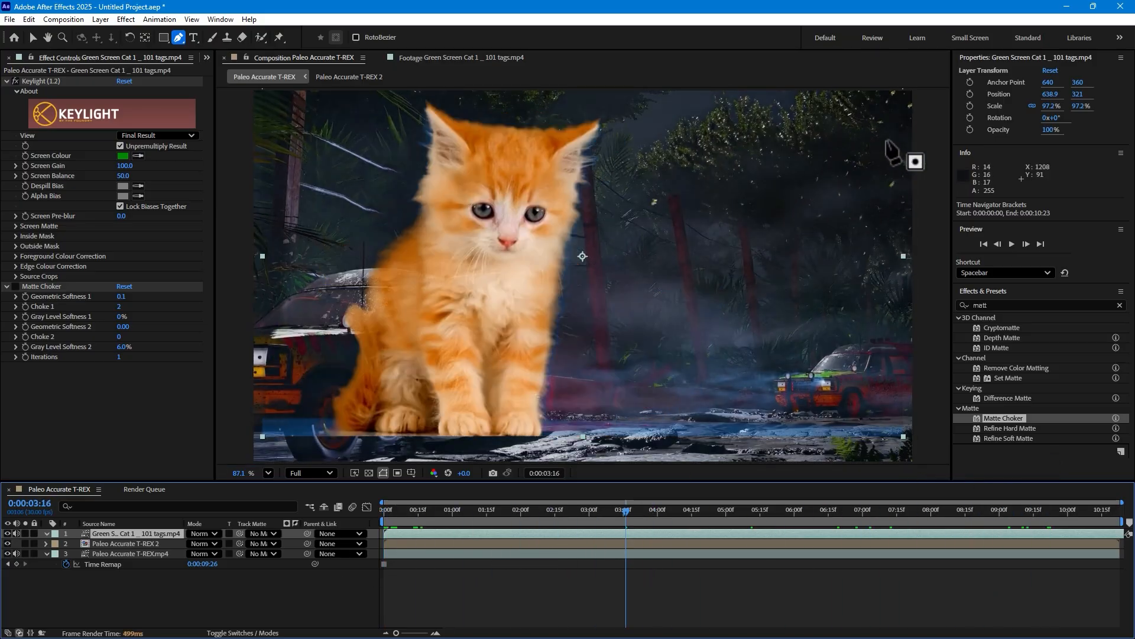
{"action": "left_click", "coordinate": [895, 170]}
{"action": "left_click_drag", "start_coordinate": [798, 269], "coordinate": [797, 292]}
{"action": "left_click_drag", "start_coordinate": [725, 368], "coordinate": [705, 374]}
{"action": "left_click", "coordinate": [623, 409]}
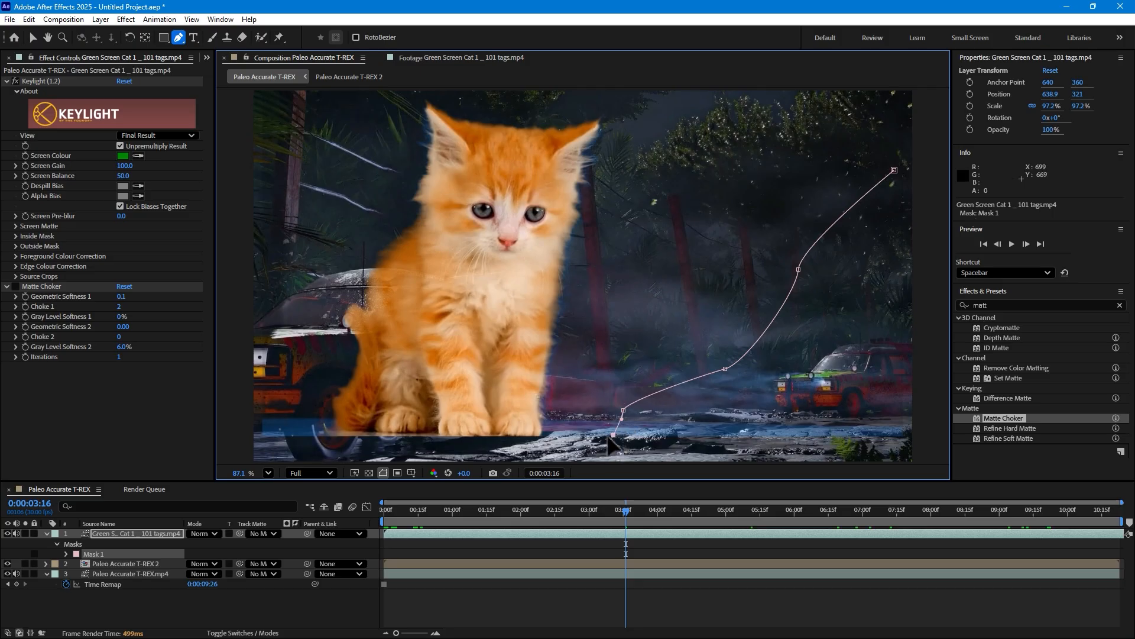
{"action": "left_click_drag", "start_coordinate": [613, 435], "coordinate": [569, 425]}
{"action": "left_click", "coordinate": [508, 435]}
{"action": "left_click", "coordinate": [415, 435]}
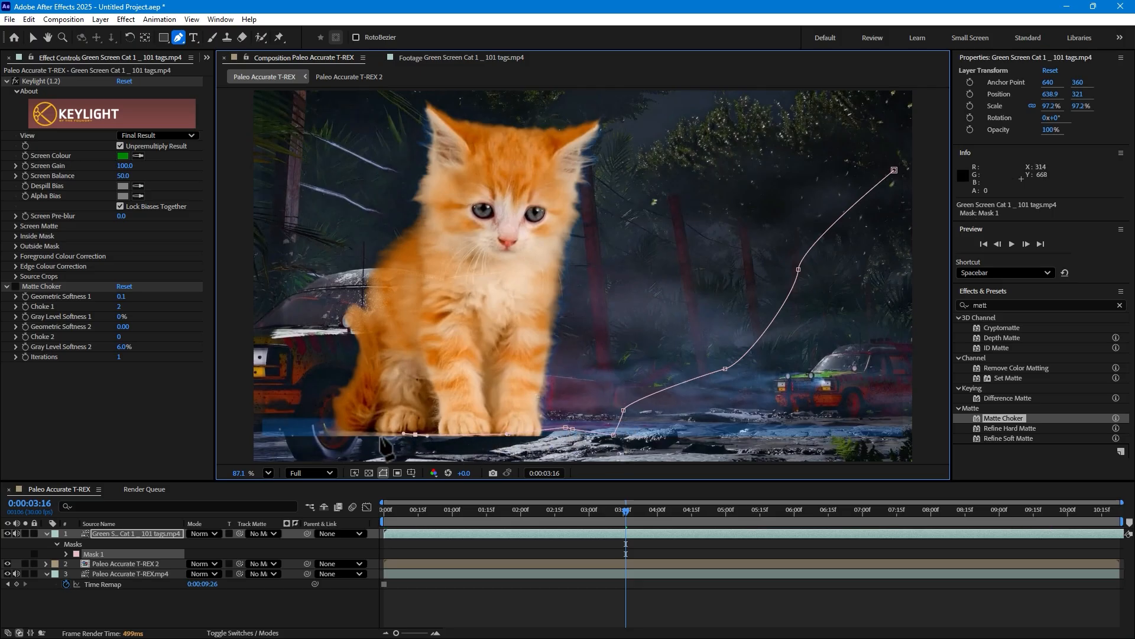
- Continue the mask path around the cat's tail, up its back side and over the front of the nearby car
{"action": "left_click", "coordinate": [359, 436]}
{"action": "left_click_drag", "start_coordinate": [324, 427], "coordinate": [321, 418]}
{"action": "left_click", "coordinate": [332, 381]}
{"action": "left_click_drag", "start_coordinate": [342, 316], "coordinate": [338, 292]}
{"action": "left_click", "coordinate": [320, 252]}
{"action": "left_click_drag", "start_coordinate": [261, 273], "coordinate": [249, 298]}
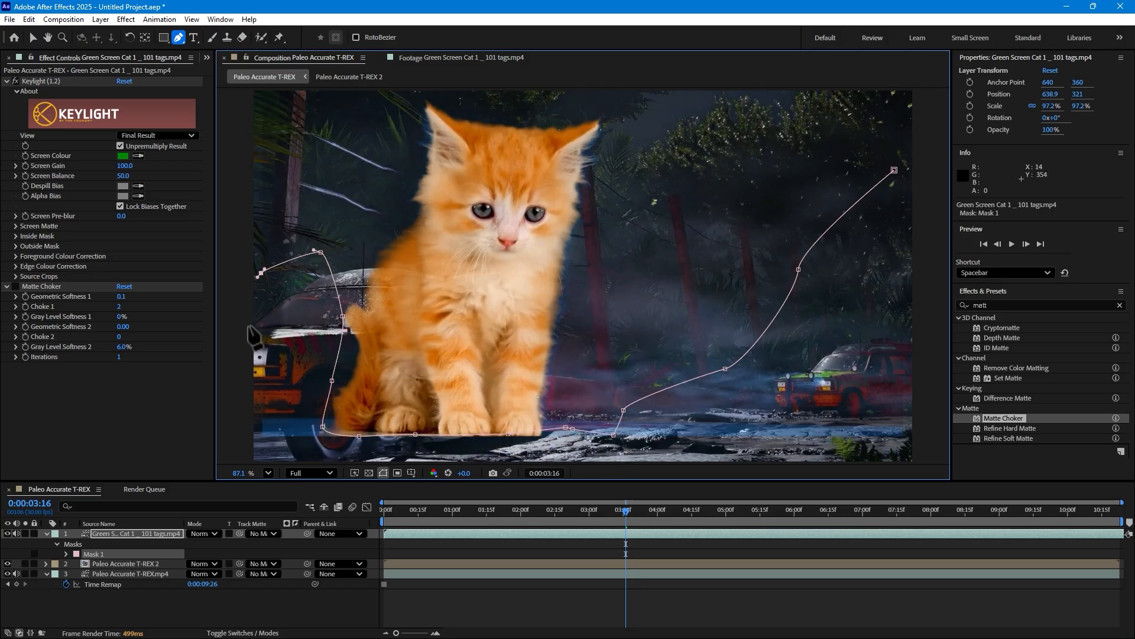
- Extend the mask path down outside the frame's left edge and beneath the frame to beyond its lower-right corner
{"action": "left_click", "coordinate": [229, 434]}
{"action": "left_click_drag", "start_coordinate": [259, 396], "coordinate": [279, 288]}
{"action": "left_click_drag", "start_coordinate": [274, 371], "coordinate": [322, 396]}
{"action": "left_click_drag", "start_coordinate": [649, 388], "coordinate": [743, 375]}
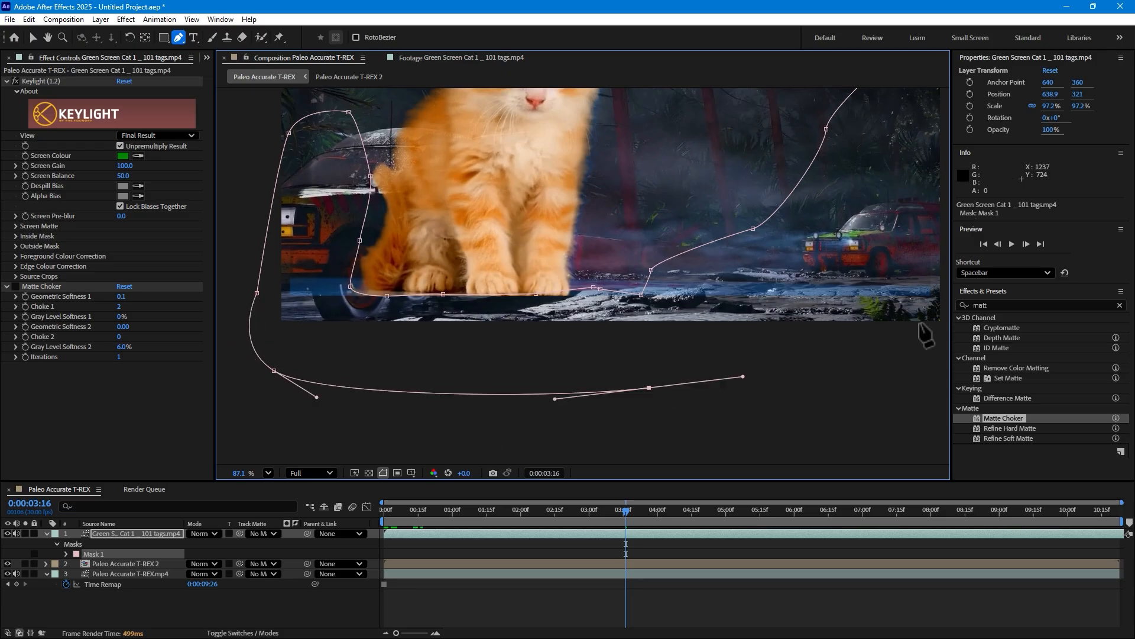
{"action": "left_click_drag", "start_coordinate": [920, 325], "coordinate": [931, 313]}
{"action": "left_click_drag", "start_coordinate": [877, 266], "coordinate": [521, 456]}
{"action": "left_click_drag", "start_coordinate": [628, 424], "coordinate": [620, 283]}
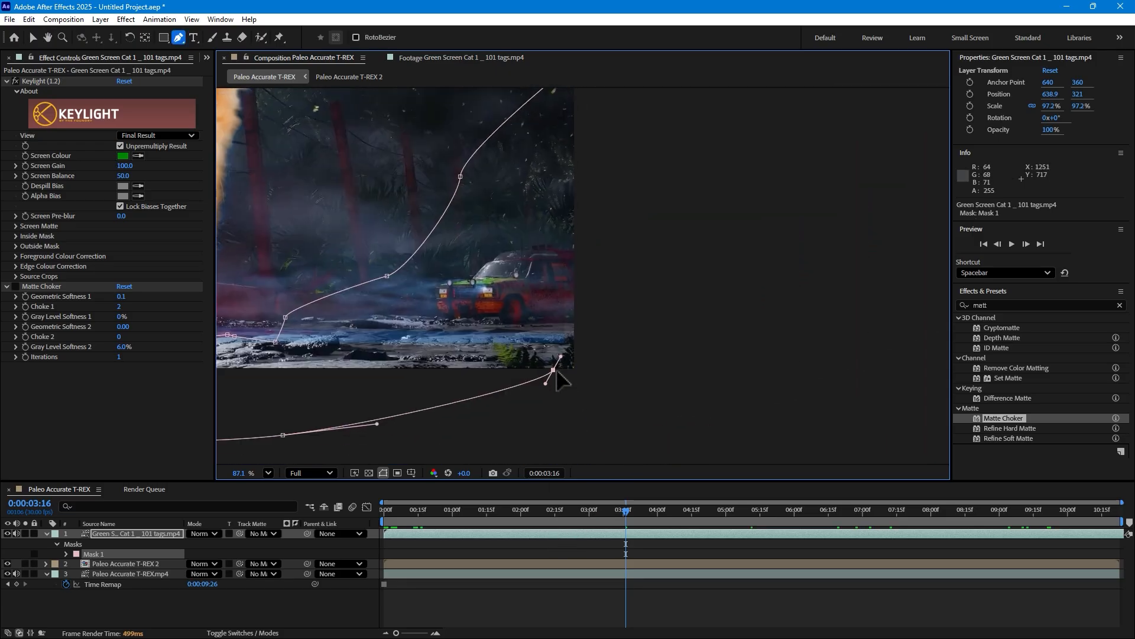
{"action": "left_click_drag", "start_coordinate": [553, 376], "coordinate": [658, 366]}
{"action": "left_click_drag", "start_coordinate": [553, 370], "coordinate": [583, 406]}
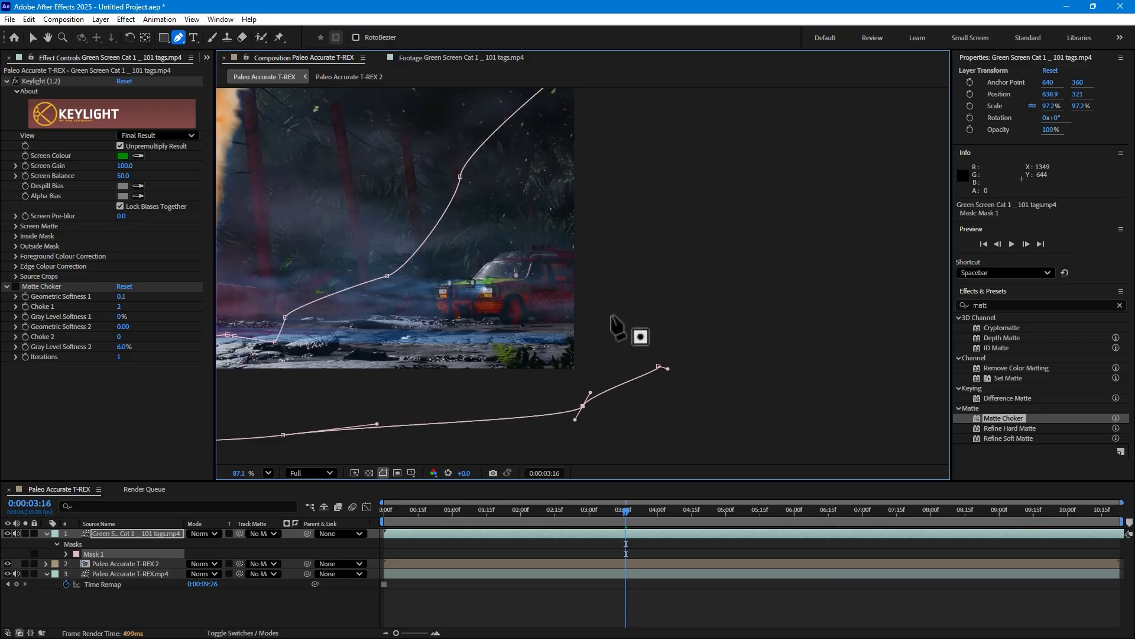
- Close the cat layer's mask path at its starting point in the upper right of the scene
{"action": "left_click_drag", "start_coordinate": [615, 318], "coordinate": [668, 324]}
{"action": "left_click", "coordinate": [665, 397]}
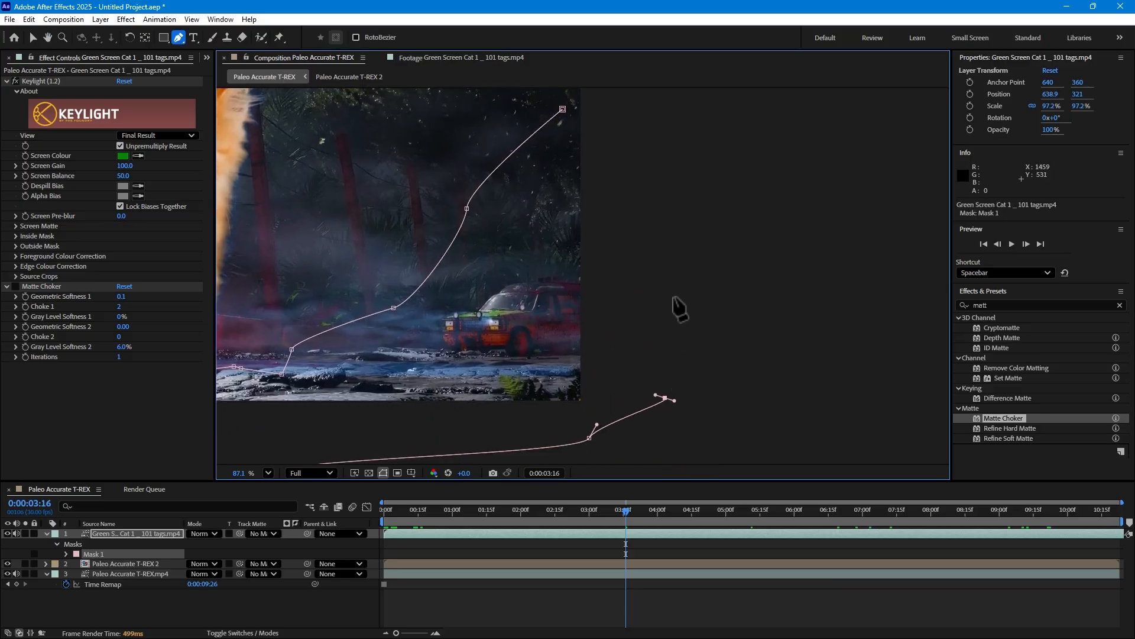
{"action": "mouse_move", "coordinate": [563, 109]}
{"action": "left_mouse_down"}
{"action": "mouse_move", "coordinate": [601, 114]}
{"action": "mouse_move", "coordinate": [562, 114]}
{"action": "left_mouse_up"}
{"action": "left_click_drag", "start_coordinate": [260, 314], "coordinate": [612, 298]}
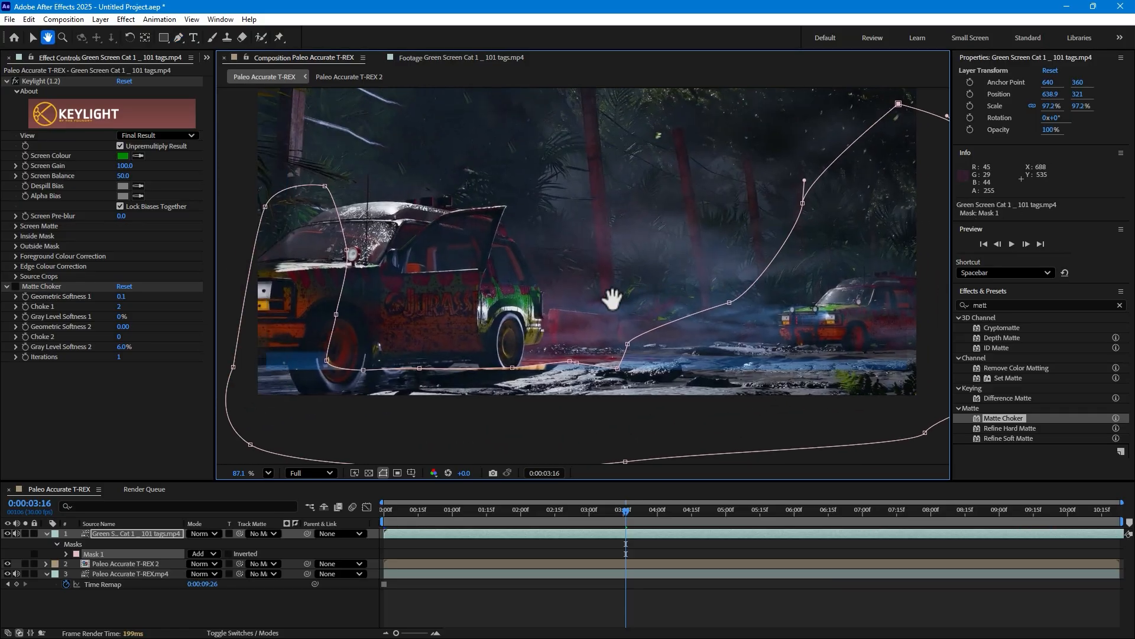
- Set the cat layer's new mask to Subtract and its Mask Feather to 20 pixels
{"action": "key", "text": "m"}
{"action": "key", "text": "m"}
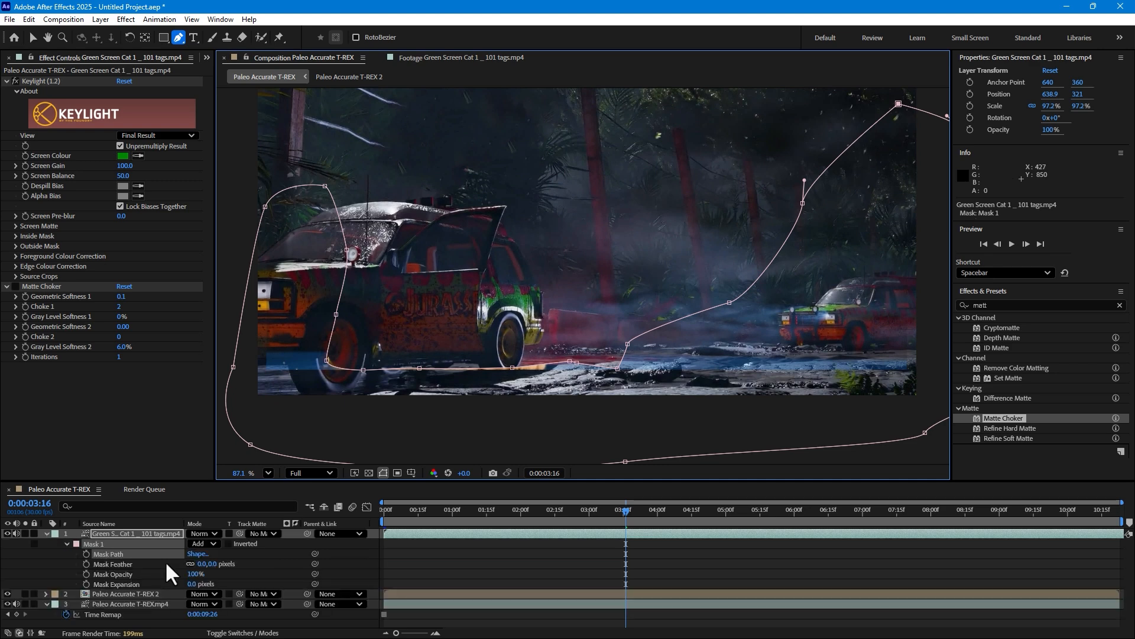
{"action": "left_click", "coordinate": [207, 538]}
{"action": "left_click", "coordinate": [208, 544]}
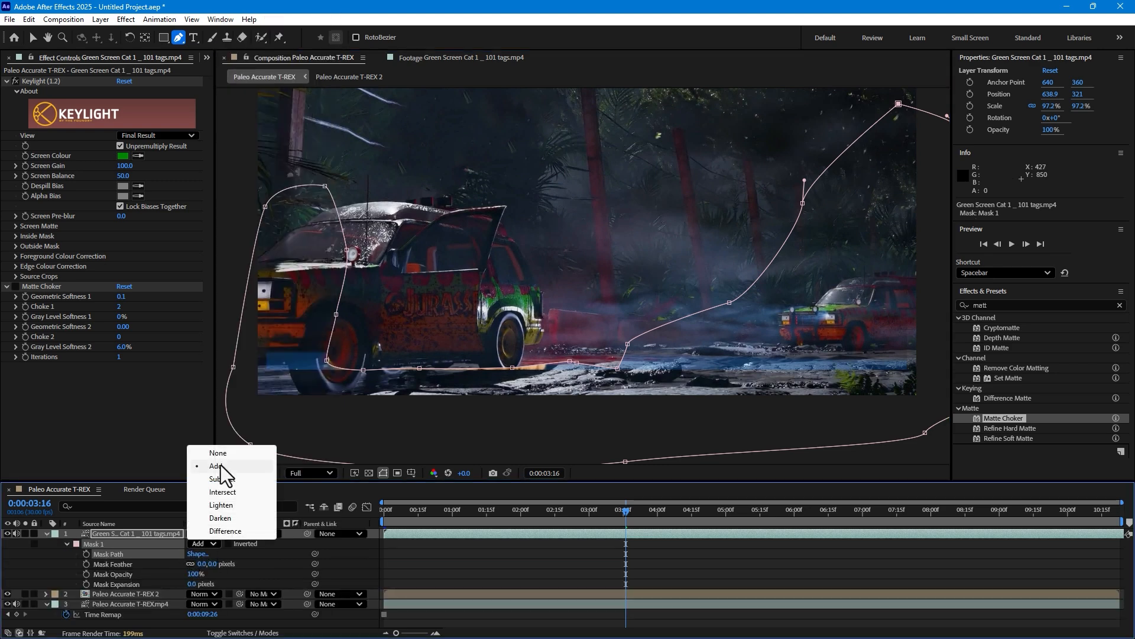
{"action": "left_click", "coordinate": [220, 480]}
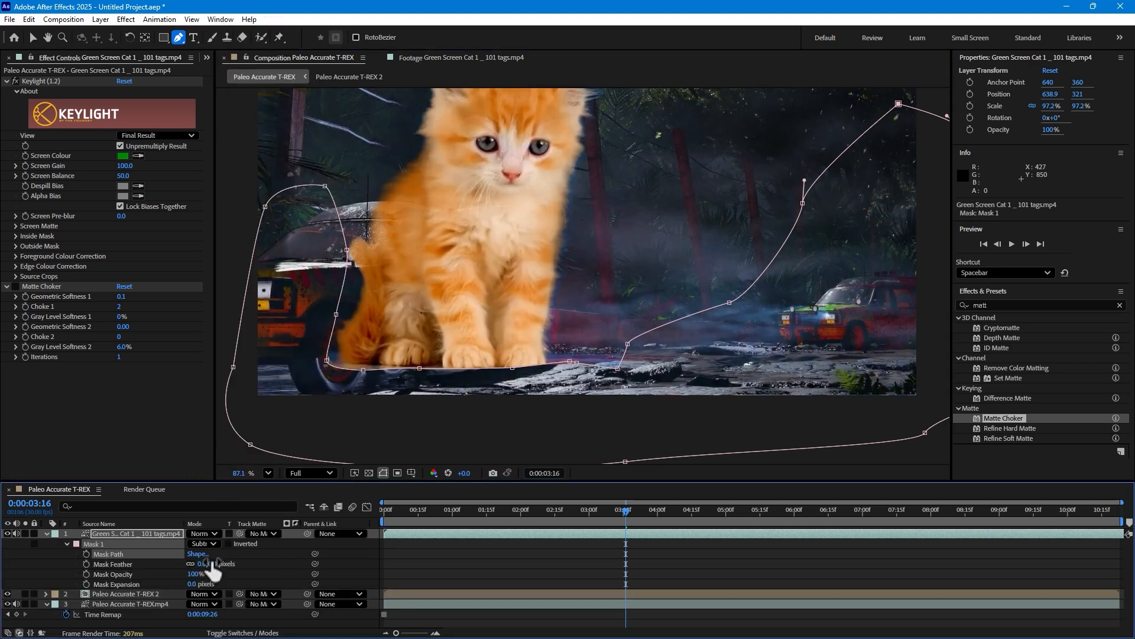
{"action": "left_click_drag", "start_coordinate": [204, 563], "coordinate": [224, 562]}
{"action": "left_click", "coordinate": [574, 553]}
- Reposition the cat layer to about 734.2, 312.9
{"action": "left_click_drag", "start_coordinate": [556, 211], "coordinate": [617, 265]}
{"action": "left_click", "coordinate": [33, 37]}
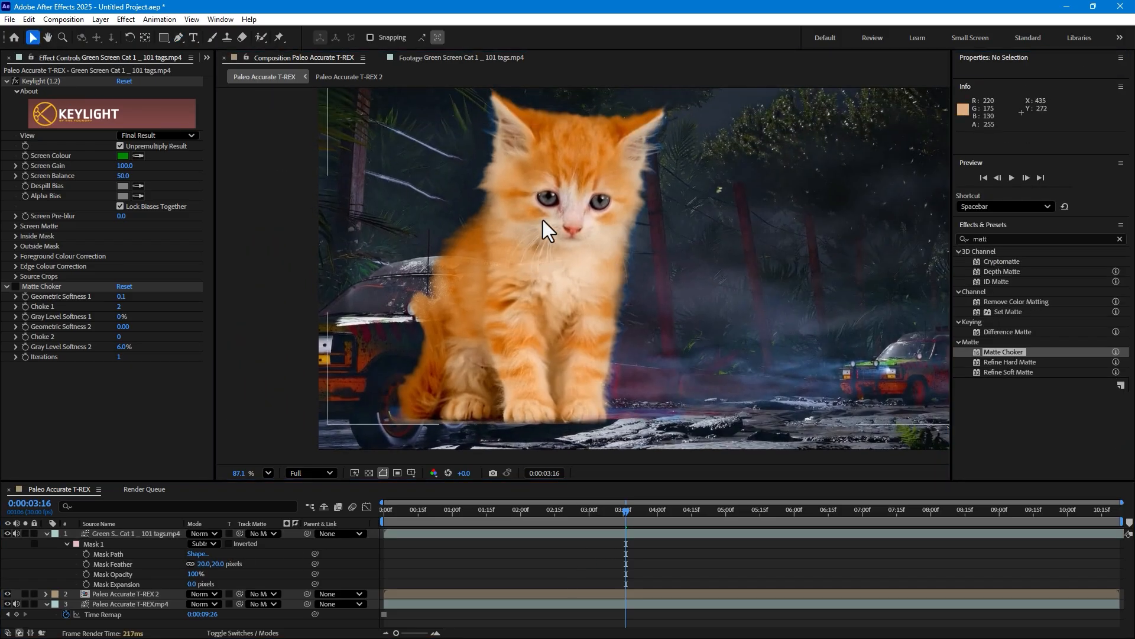
{"action": "left_click_drag", "start_coordinate": [541, 361], "coordinate": [575, 342]}
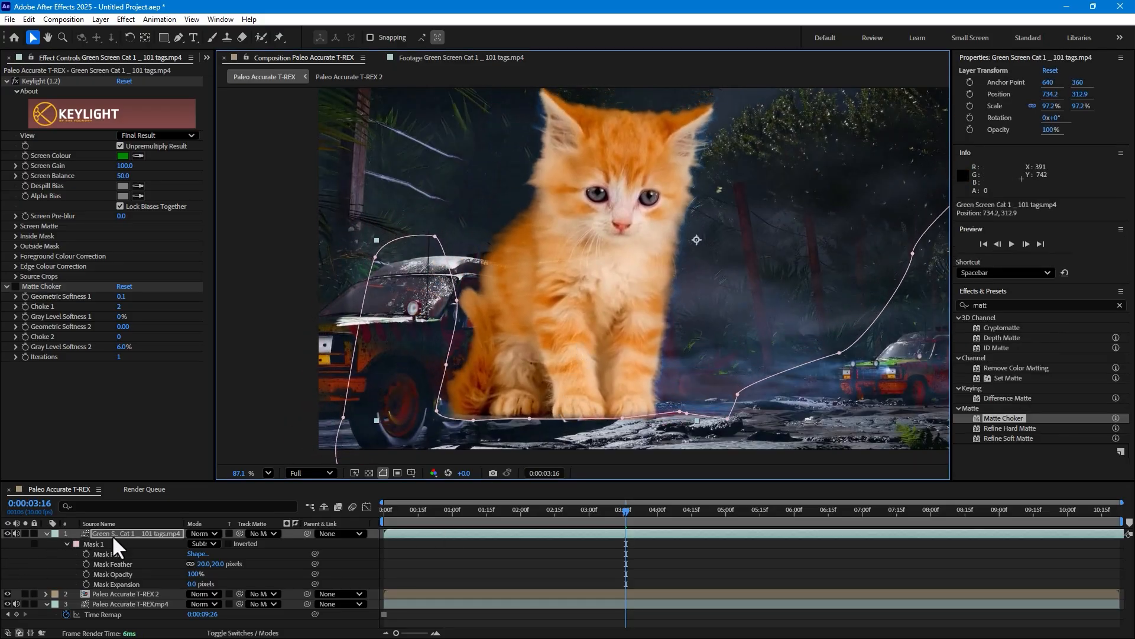
- Hide the cat layer, add a solid named "Mask", and hide that solid too
{"action": "left_click", "coordinate": [8, 533]}
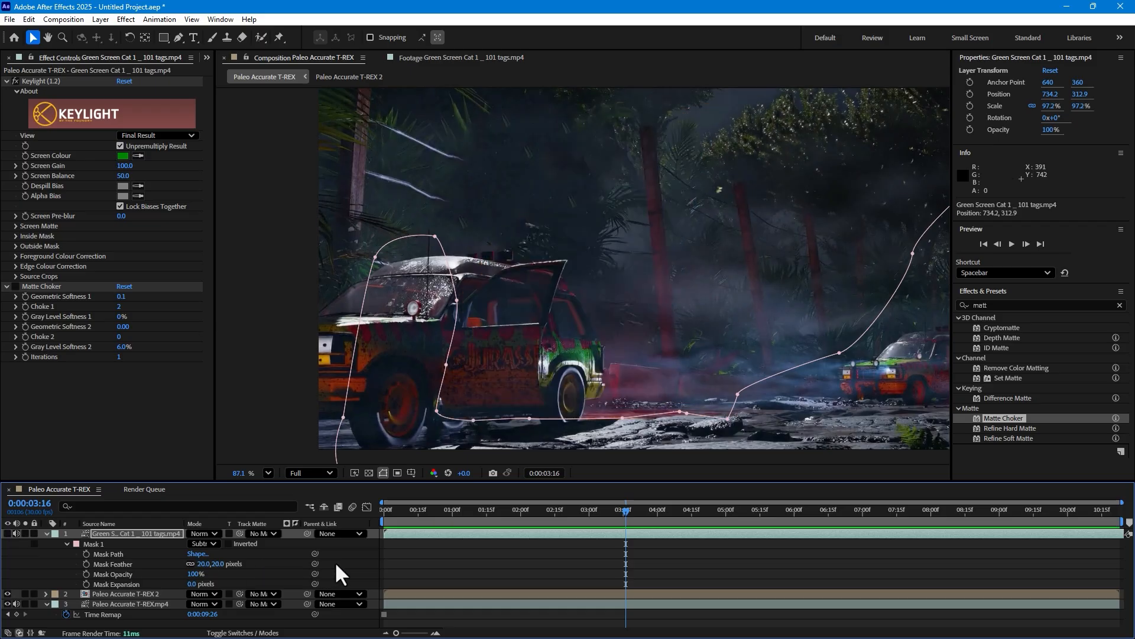
{"action": "right_click", "coordinate": [382, 559]}
{"action": "mouse_move", "coordinate": [420, 413]}
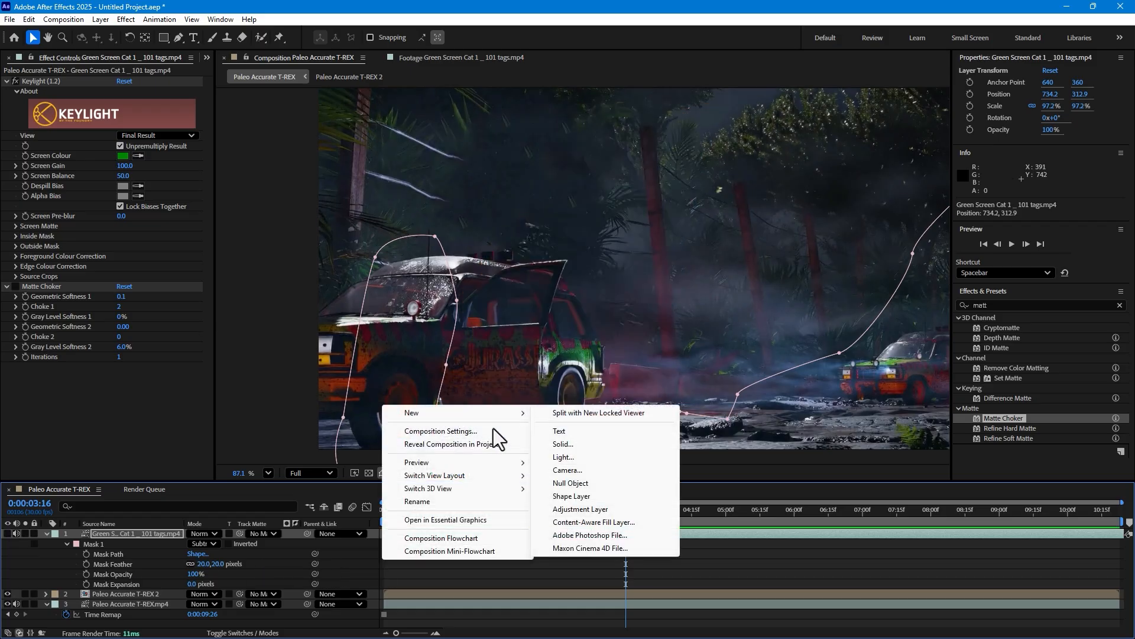
{"action": "left_click", "coordinate": [592, 444]}
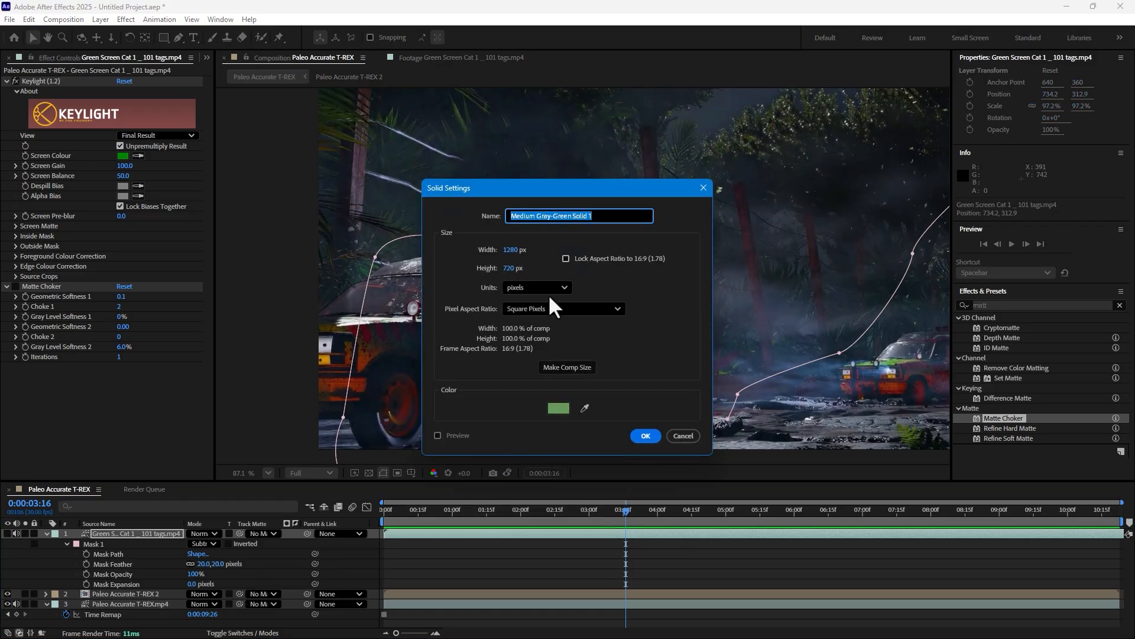
{"action": "type", "text": "Mask"}
{"action": "left_click", "coordinate": [639, 435]}
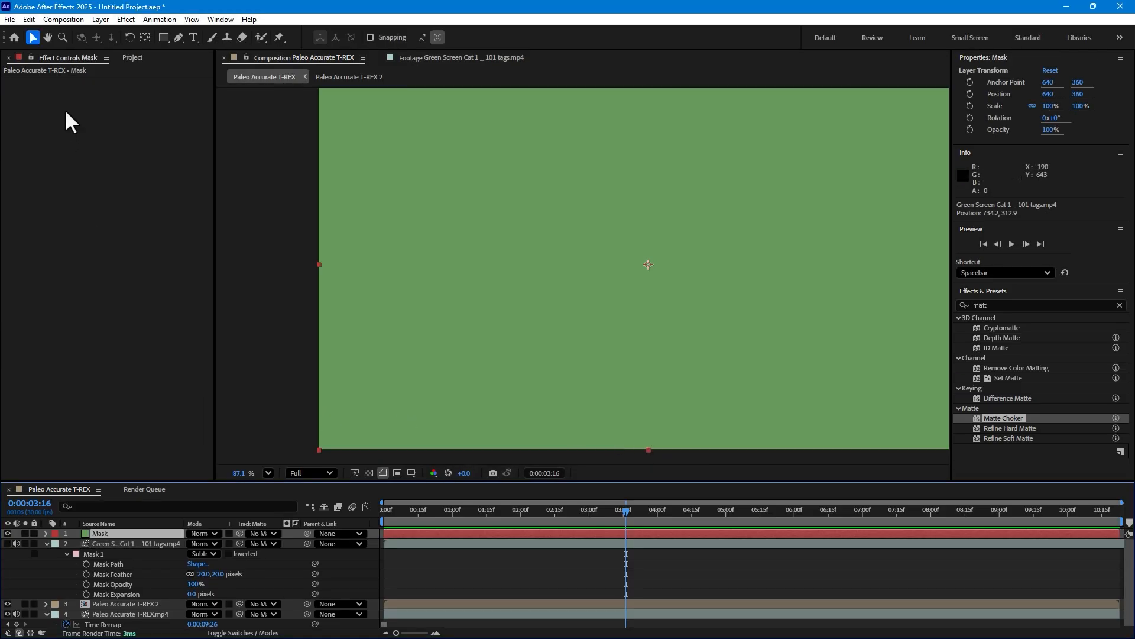
{"action": "left_click", "coordinate": [8, 533]}
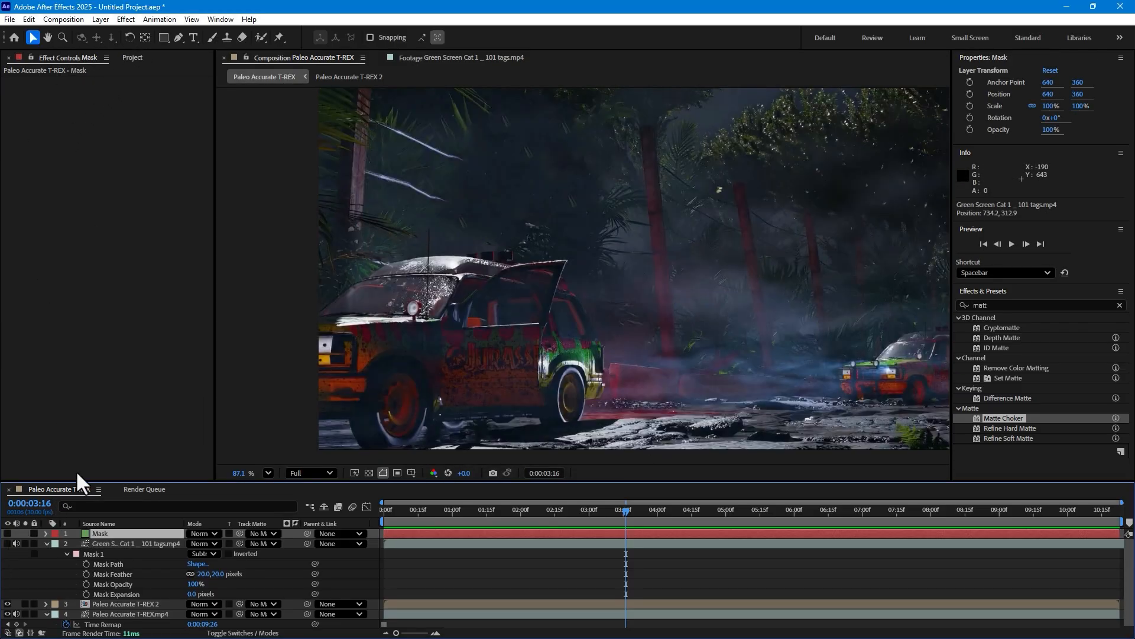
- Start a Pen mask on the Mask solid, tracing the foreground car's windshield, roof, open door and rear end
{"action": "left_click", "coordinate": [178, 37]}
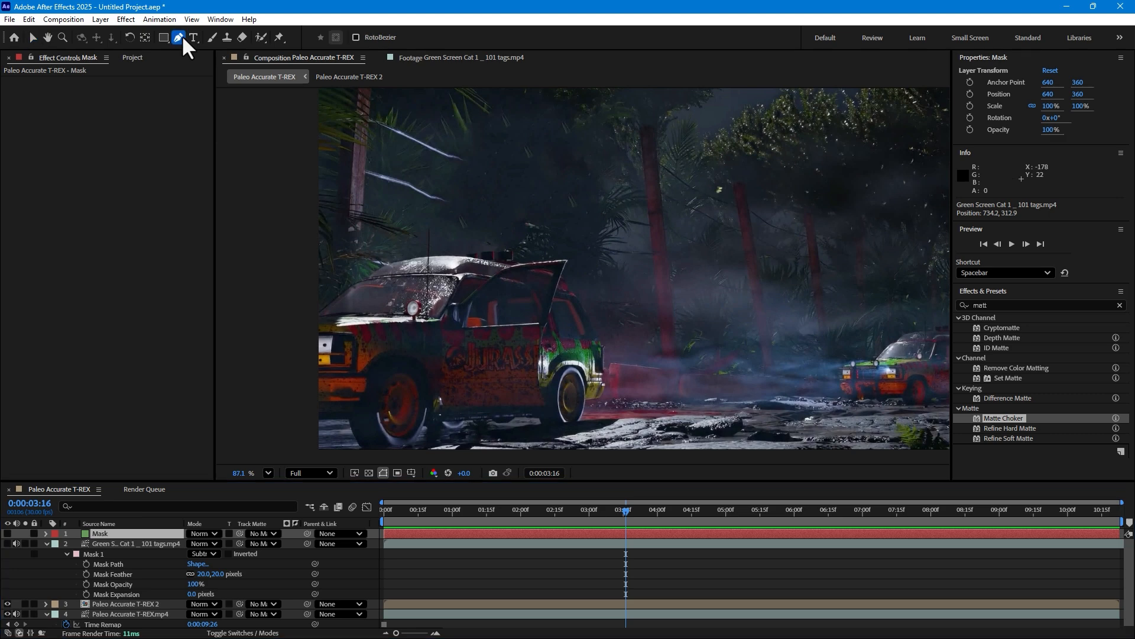
{"action": "left_click_drag", "start_coordinate": [472, 269], "coordinate": [654, 223]}
{"action": "scroll", "coordinate": [613, 214], "scroll_direction": "up", "scroll_amount": 1}
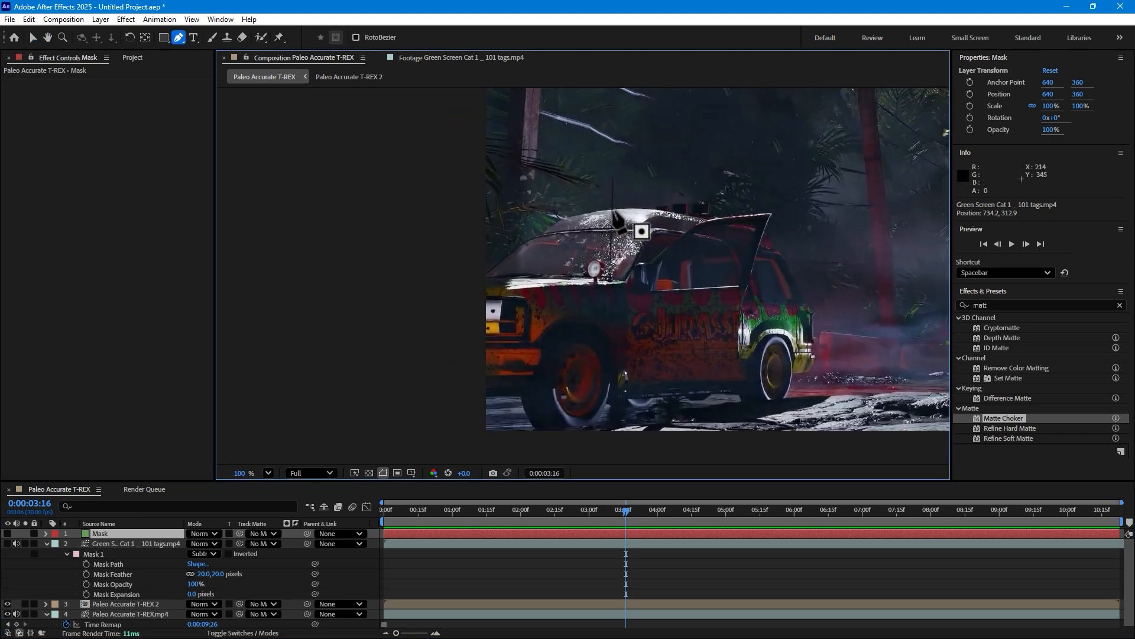
{"action": "left_click_drag", "start_coordinate": [477, 275], "coordinate": [546, 231]}
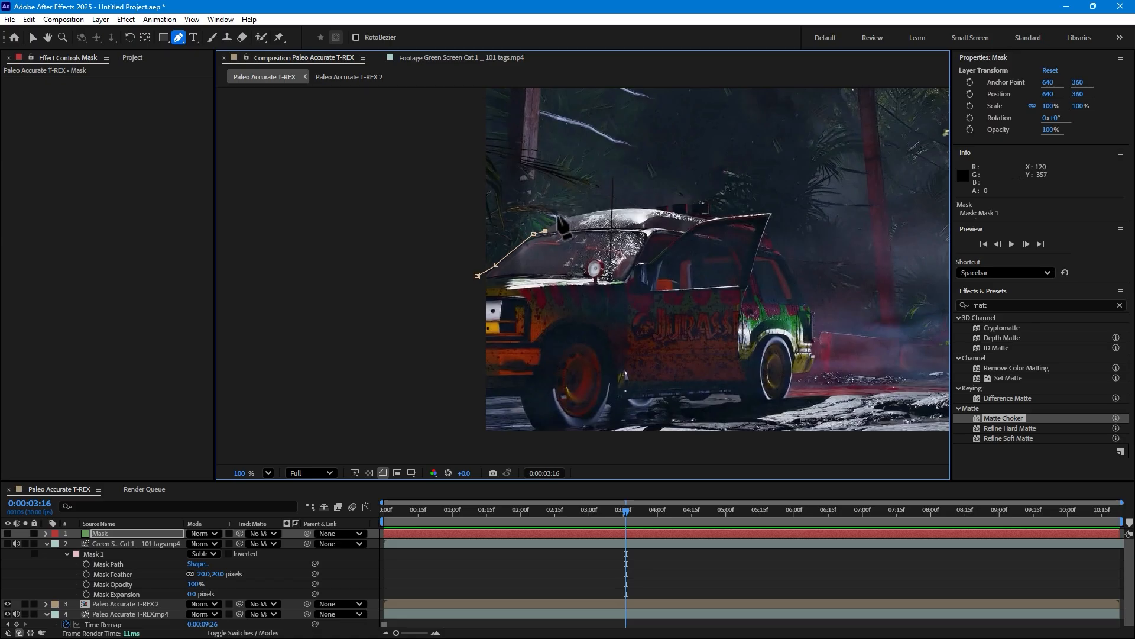
{"action": "left_click_drag", "start_coordinate": [603, 209], "coordinate": [775, 211]}
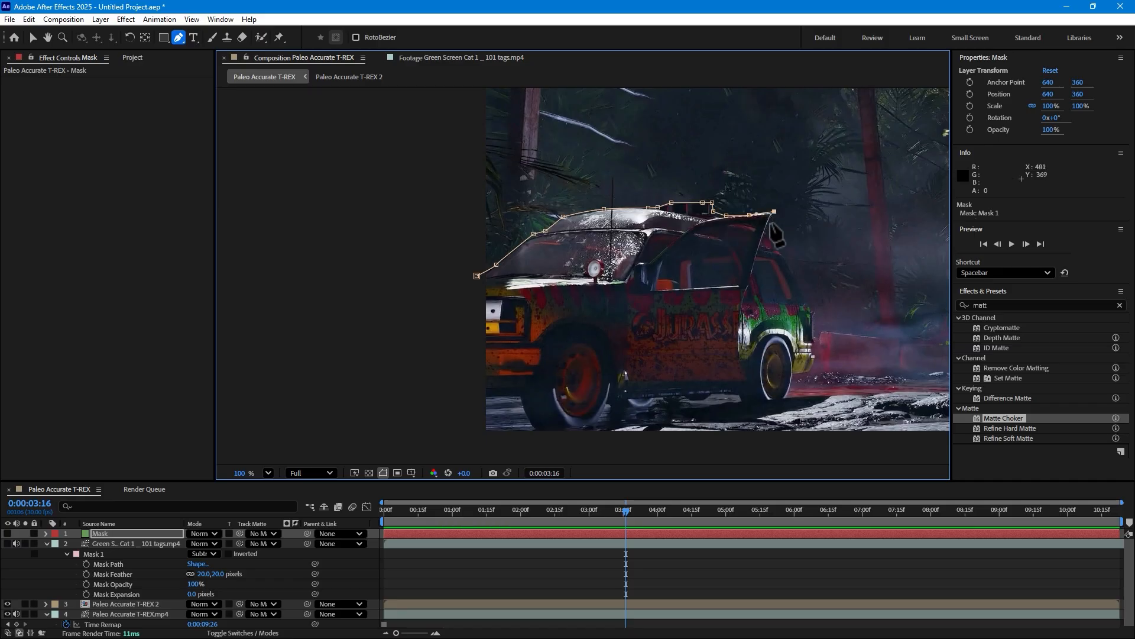
{"action": "left_click", "coordinate": [782, 252]}
{"action": "mouse_move", "coordinate": [803, 291]}
{"action": "left_mouse_down"}
{"action": "mouse_move", "coordinate": [815, 330]}
{"action": "mouse_move", "coordinate": [809, 376]}
{"action": "left_mouse_up"}
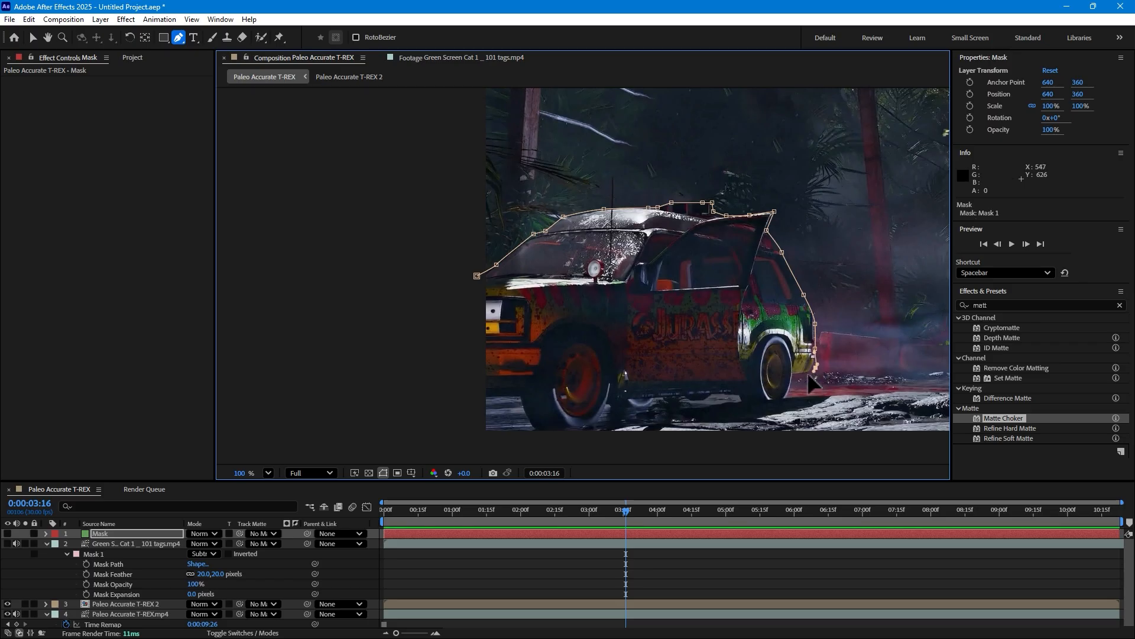
- Trace the car's rear wheel, underside and front wheel, close the path beyond the frame's left edge, and refine the curve beneath the front wheel
{"action": "left_click", "coordinate": [793, 374]}
{"action": "left_click", "coordinate": [778, 401]}
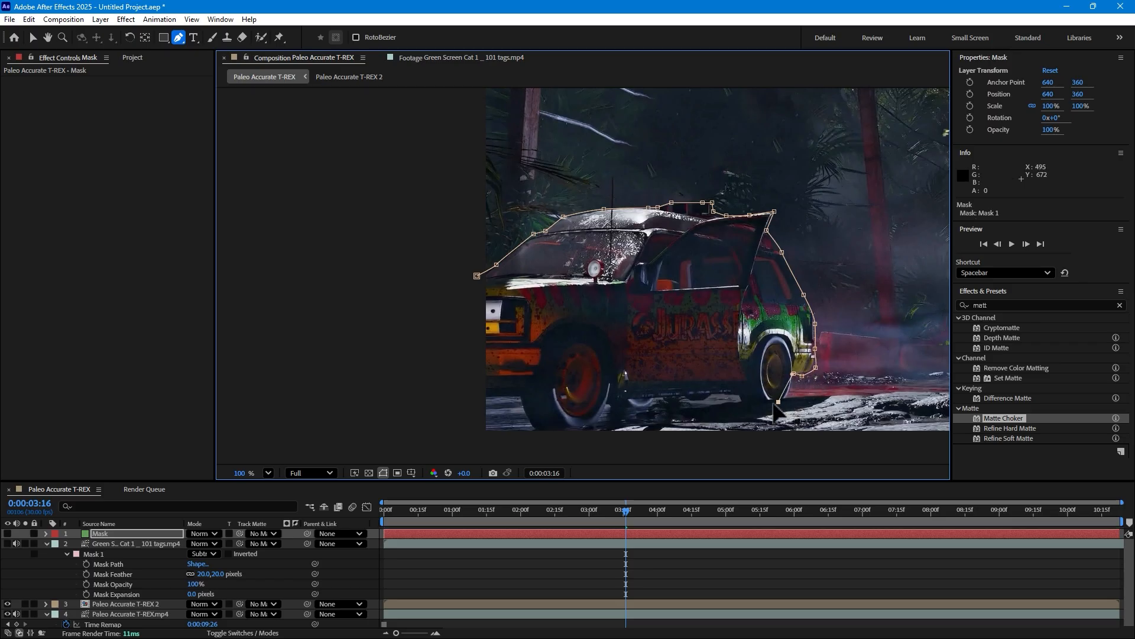
{"action": "left_click_drag", "start_coordinate": [755, 405], "coordinate": [747, 407]}
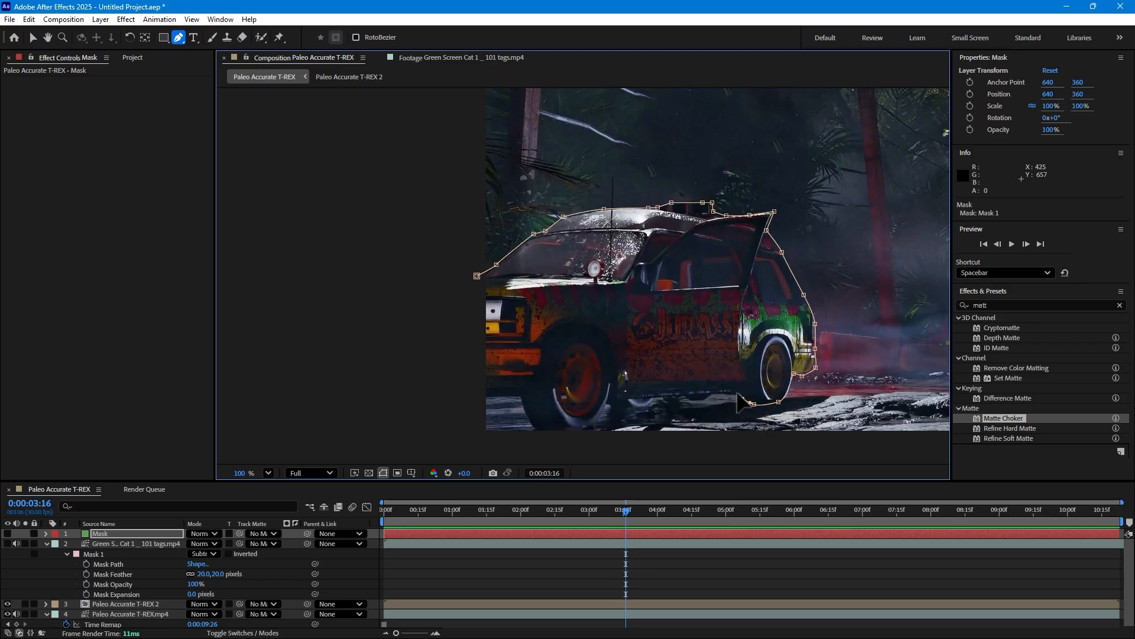
{"action": "left_click", "coordinate": [591, 422]}
{"action": "left_click_drag", "start_coordinate": [555, 430], "coordinate": [513, 400]}
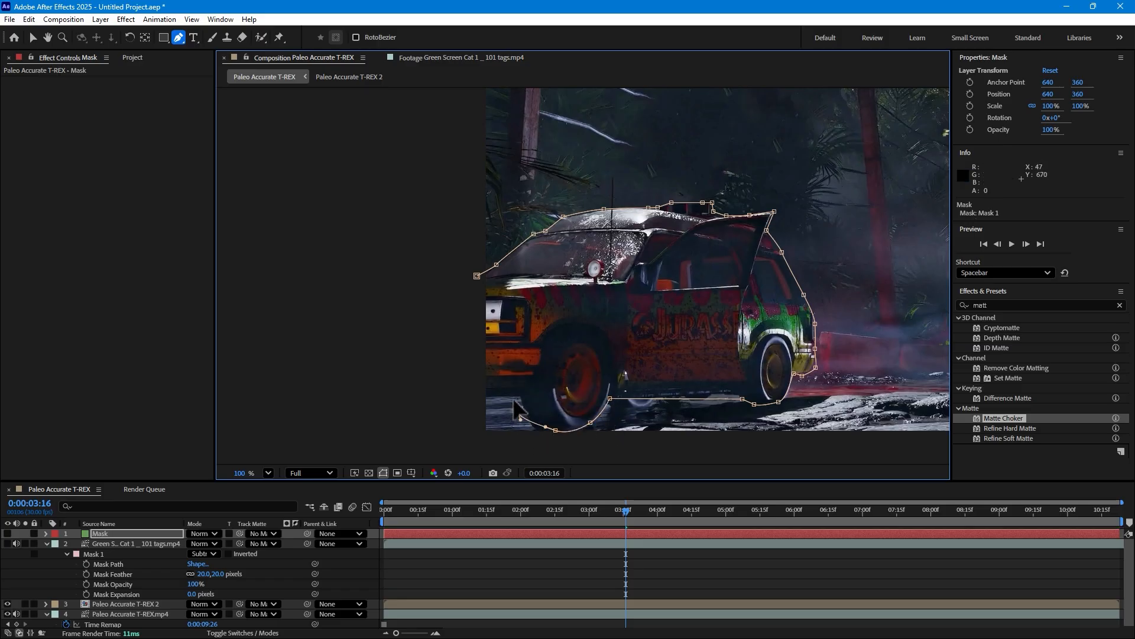
{"action": "left_click", "coordinate": [516, 396]}
{"action": "left_click", "coordinate": [476, 397]}
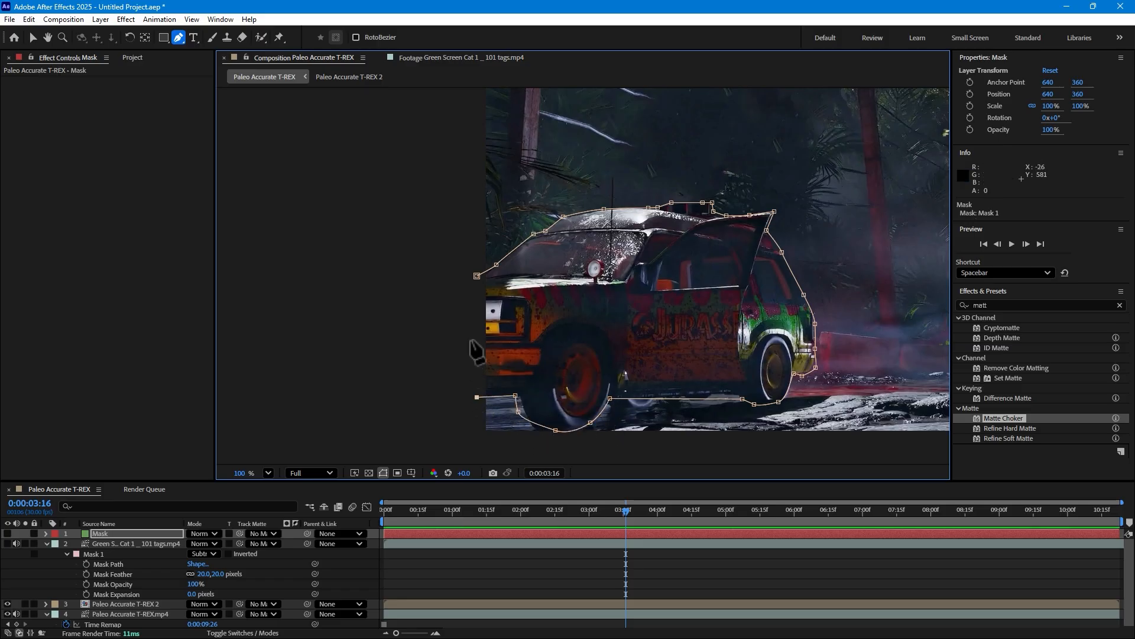
{"action": "left_click", "coordinate": [477, 276]}
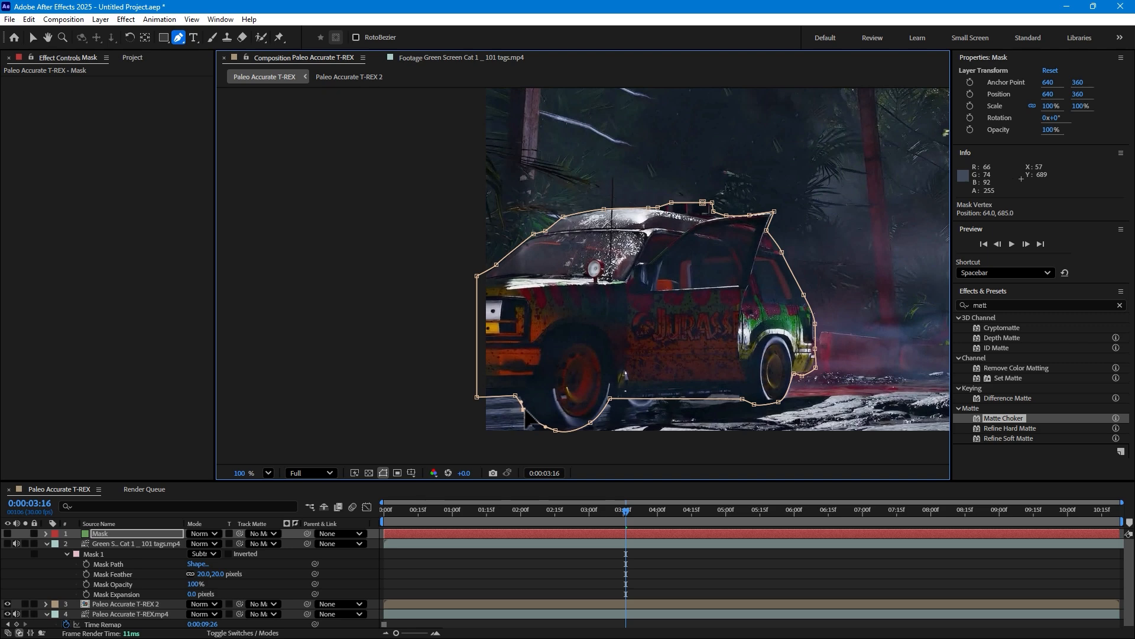
{"action": "left_click_drag", "start_coordinate": [555, 431], "coordinate": [592, 427]}
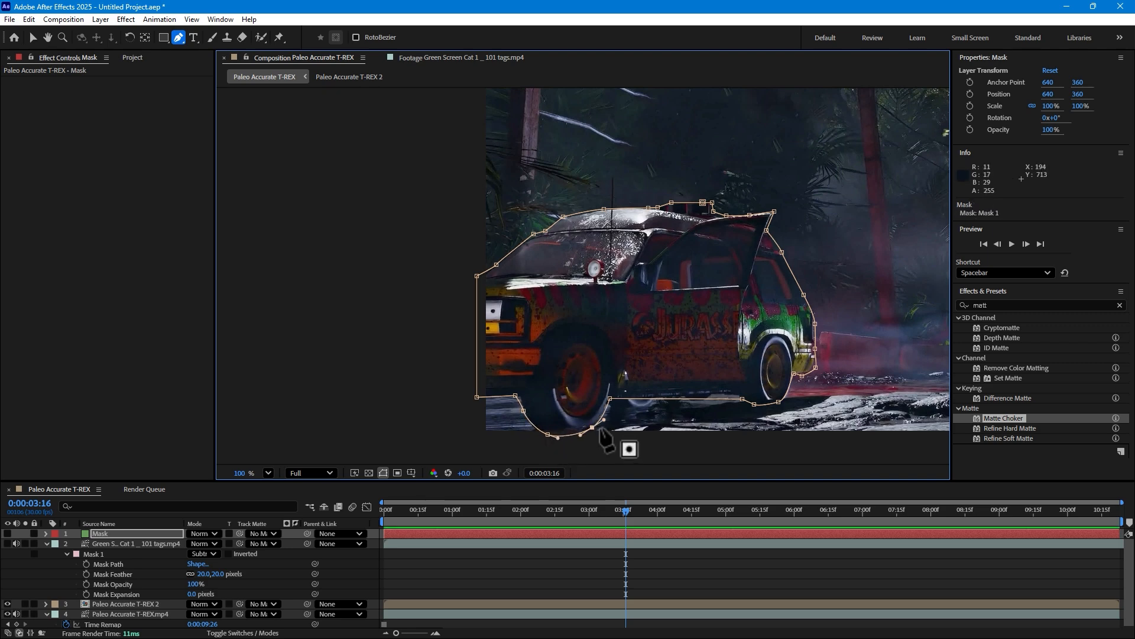
- Make the car-shaped Mask solid visible and select the cat layer
{"action": "left_click_drag", "start_coordinate": [708, 317], "coordinate": [618, 320]}
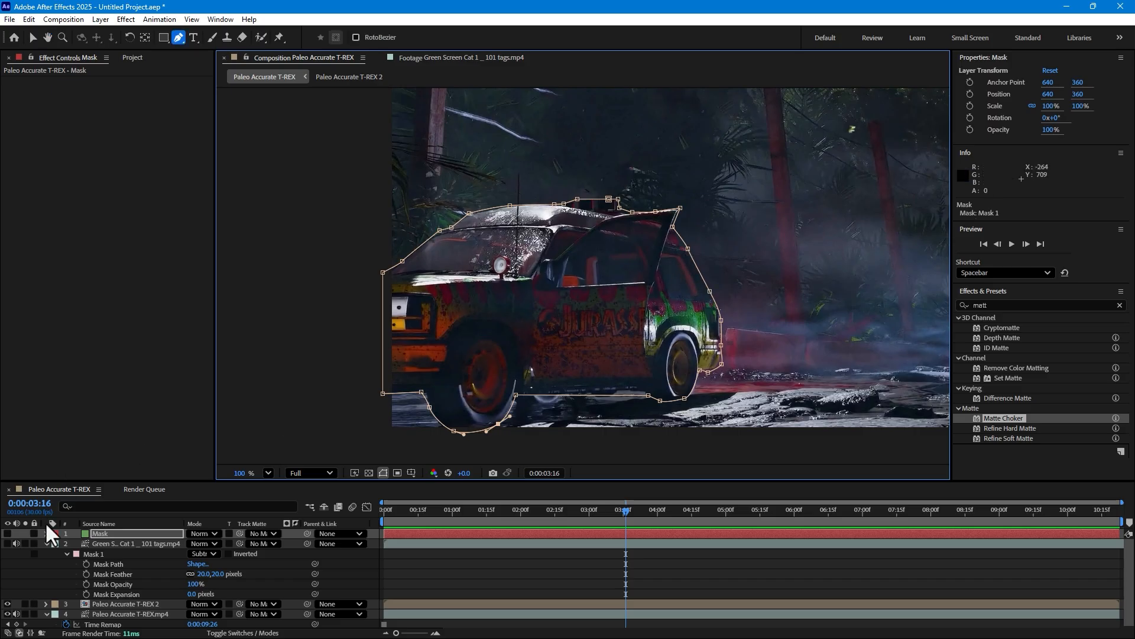
{"action": "left_click", "coordinate": [8, 534]}
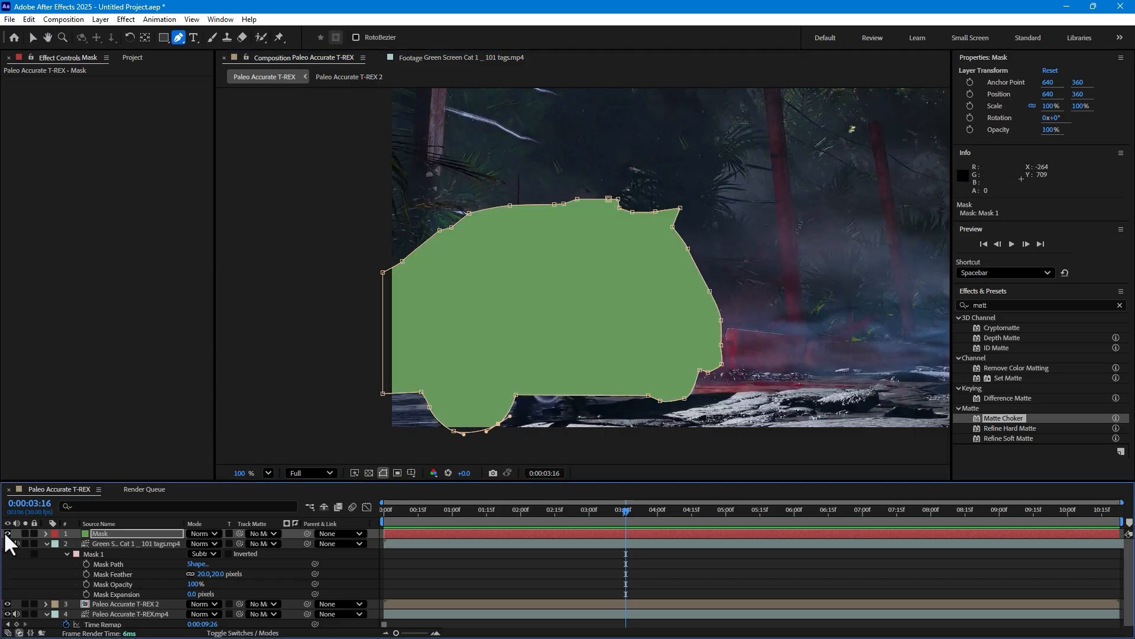
{"action": "left_click", "coordinate": [121, 543]}
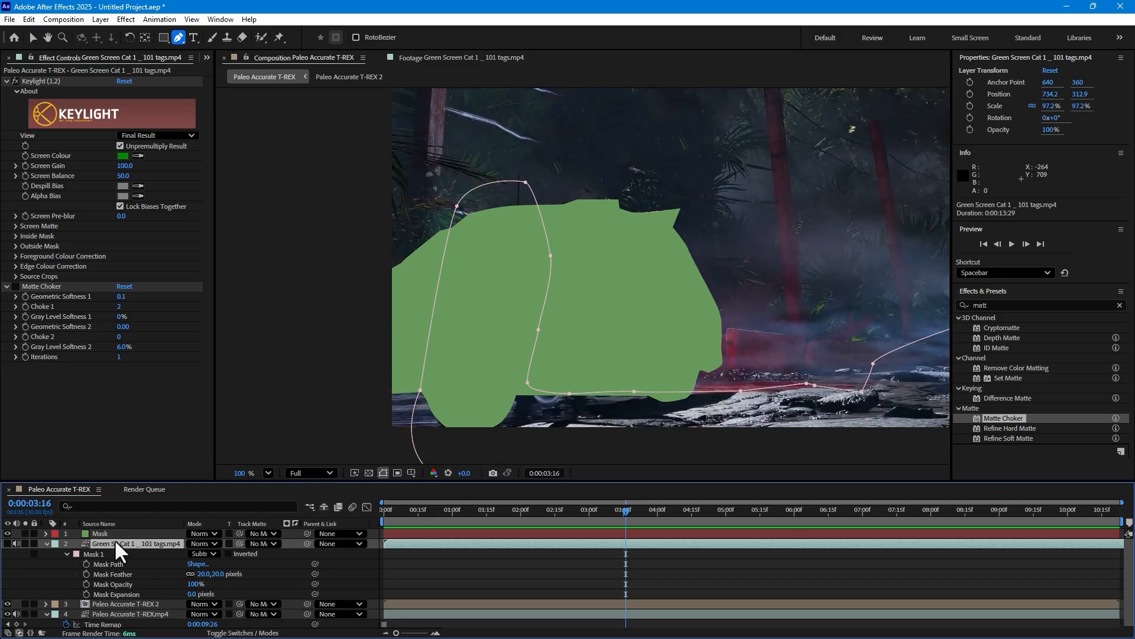
- Show the cat layer, assign the Mask solid as its track matte, and invert the matte
{"action": "left_click", "coordinate": [8, 543]}
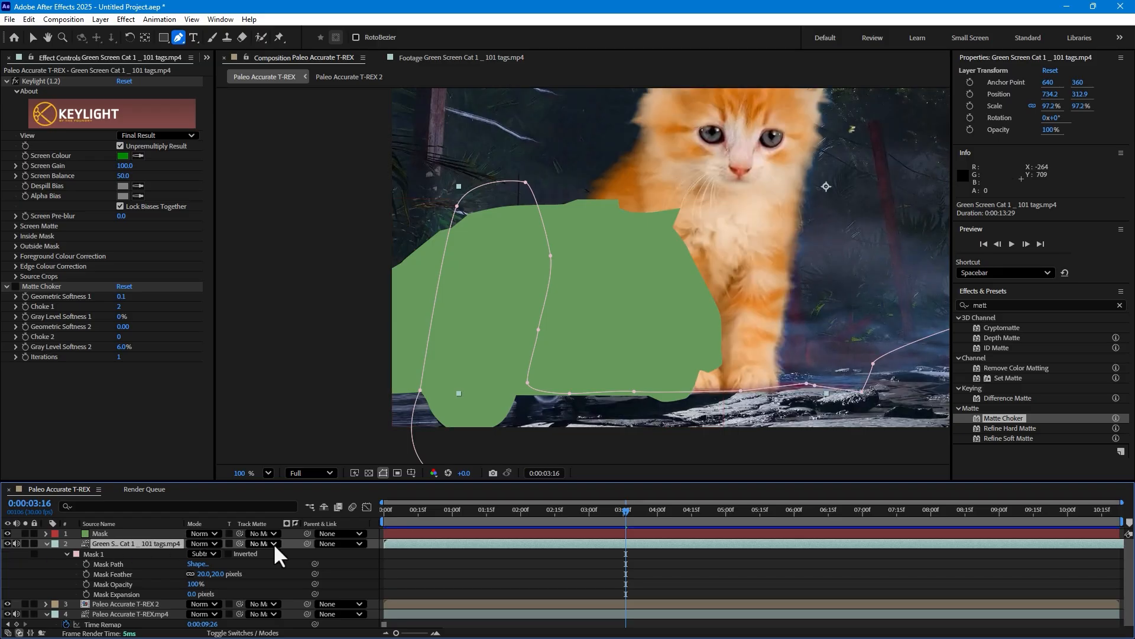
{"action": "left_click", "coordinate": [272, 543]}
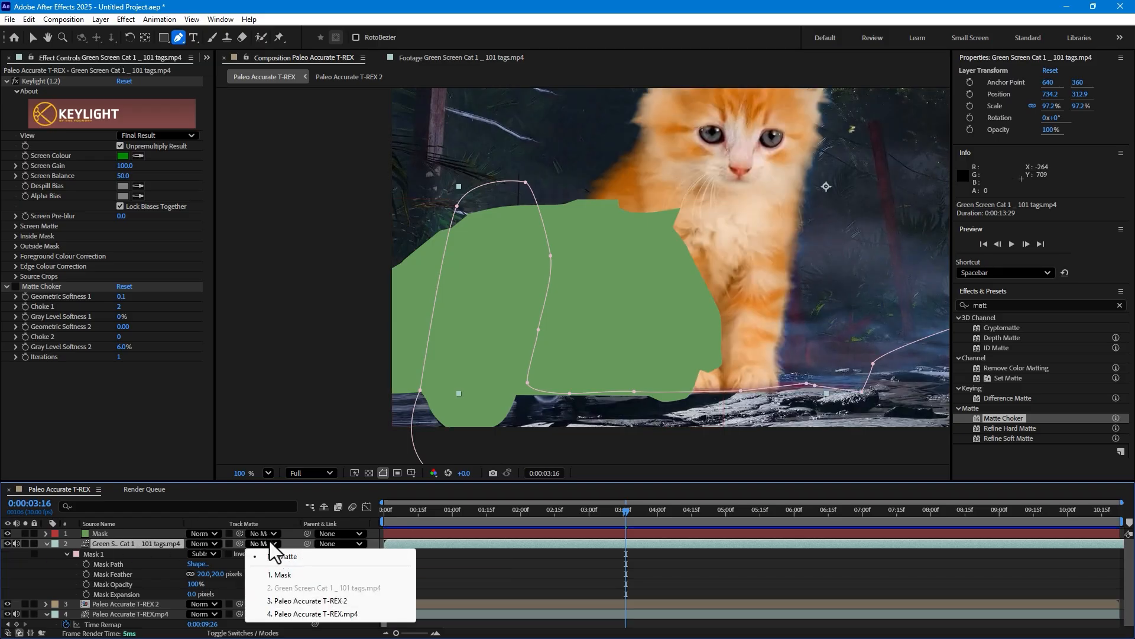
{"action": "left_click", "coordinate": [292, 575]}
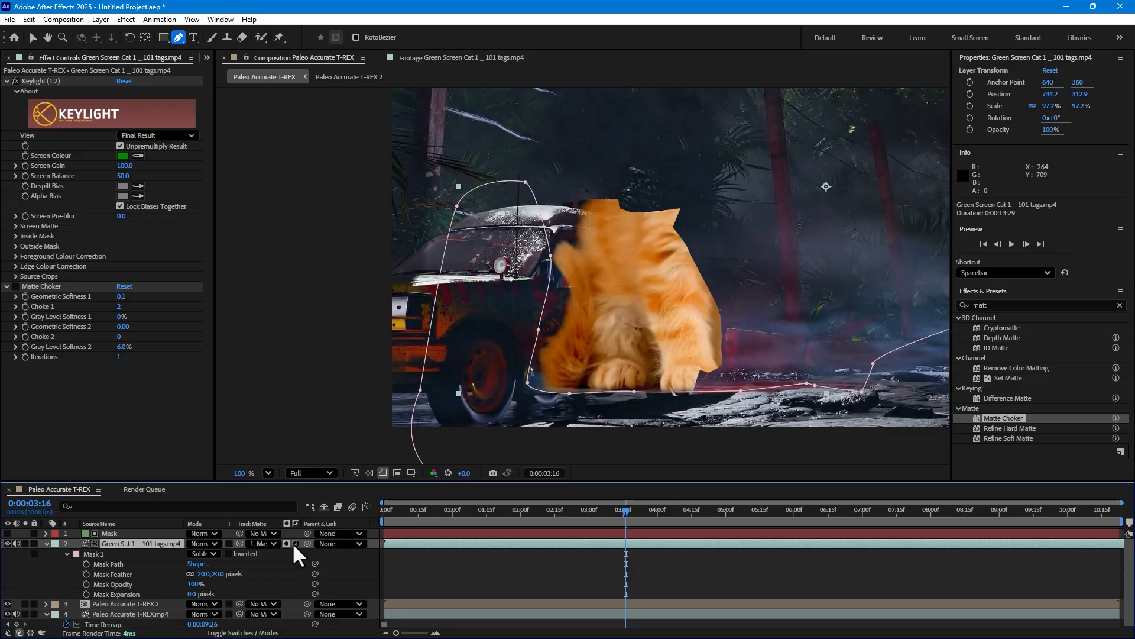
{"action": "left_click", "coordinate": [293, 543]}
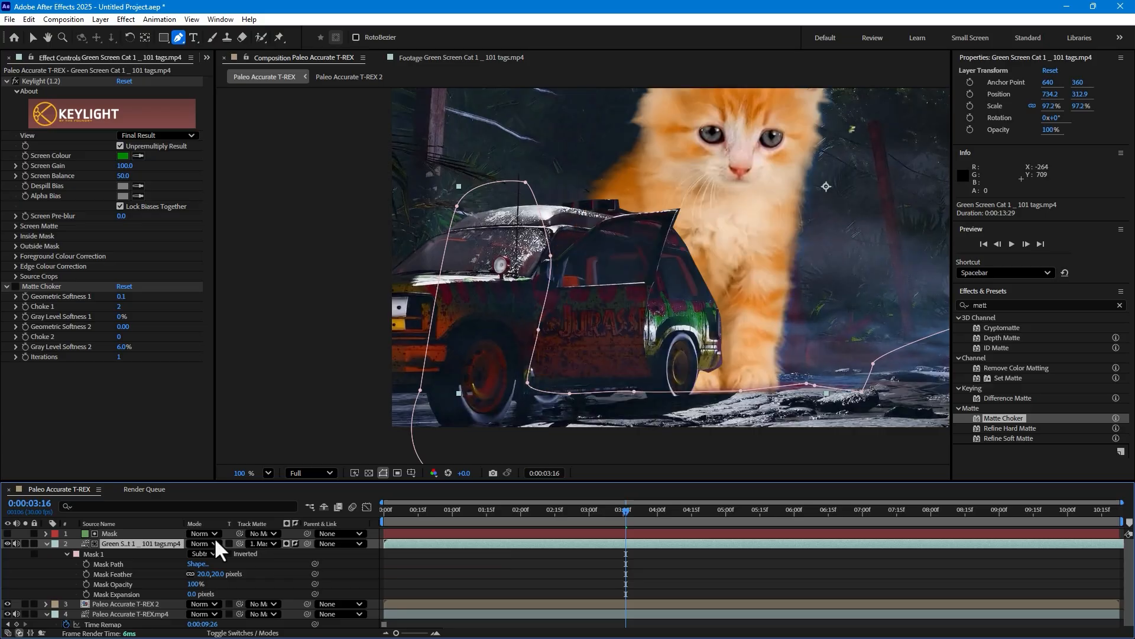
- Reveal the Mask solid's mask properties and set its Mask Feather to 2 pixels
{"action": "left_click", "coordinate": [142, 532]}
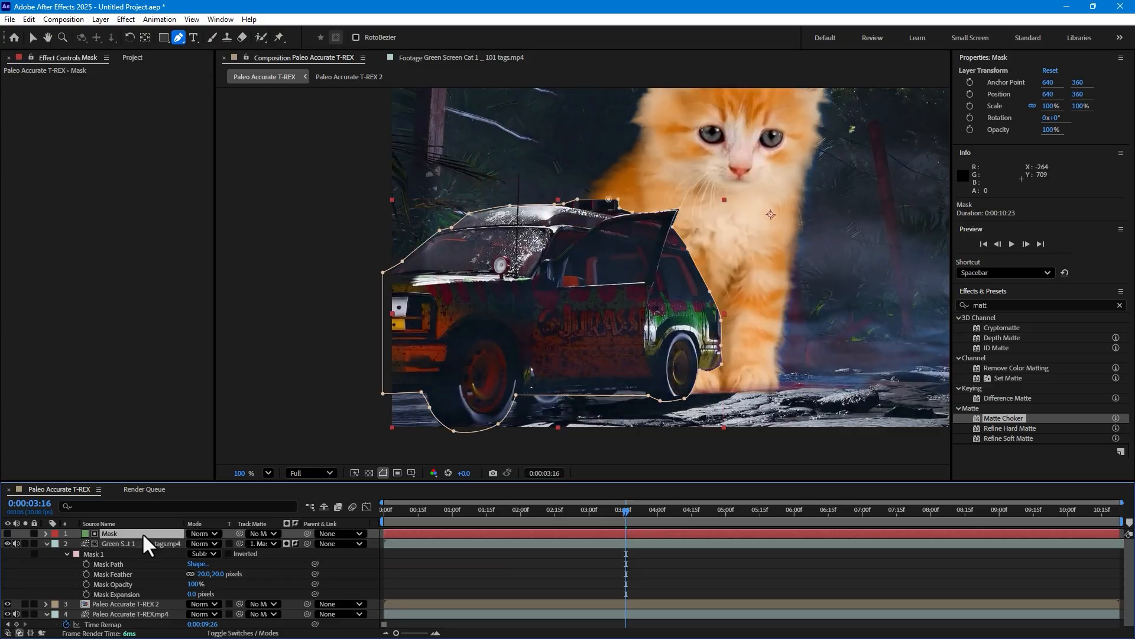
{"action": "key", "text": "m"}
{"action": "key", "text": "m"}
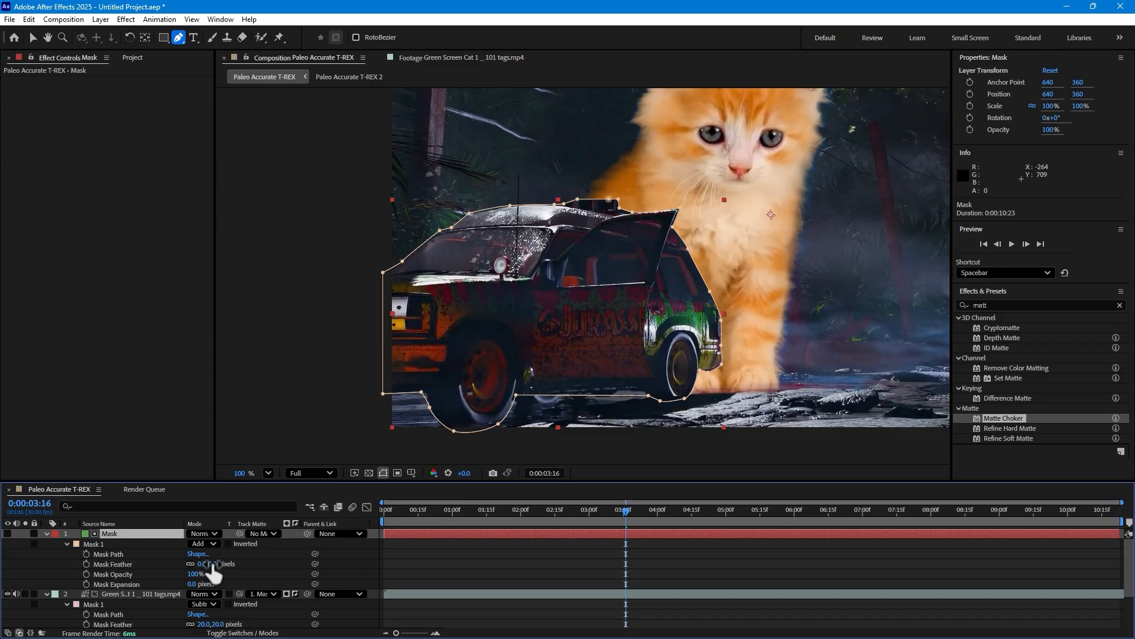
{"action": "left_click_drag", "start_coordinate": [212, 565], "coordinate": [216, 564]}
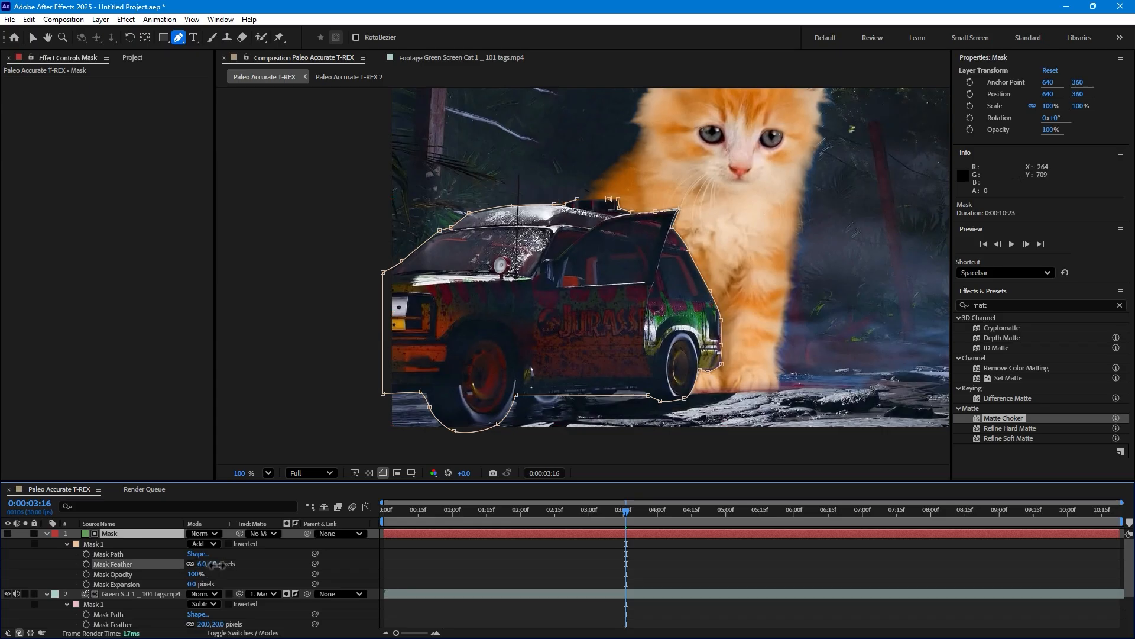
{"action": "left_click", "coordinate": [556, 615]}
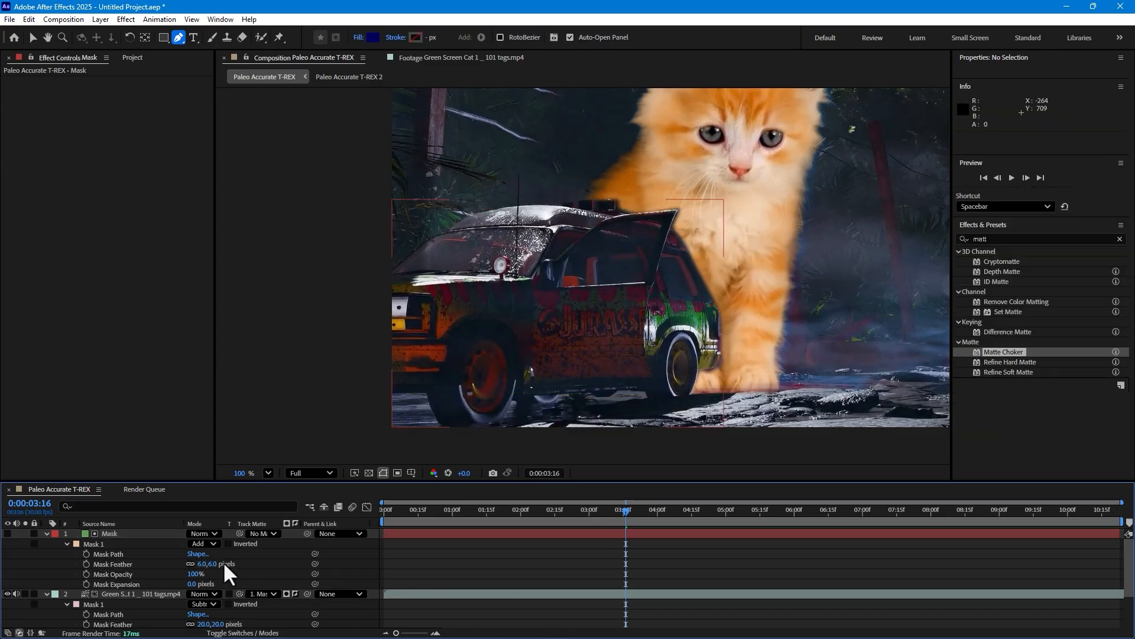
{"action": "left_click_drag", "start_coordinate": [213, 564], "coordinate": [210, 565]}
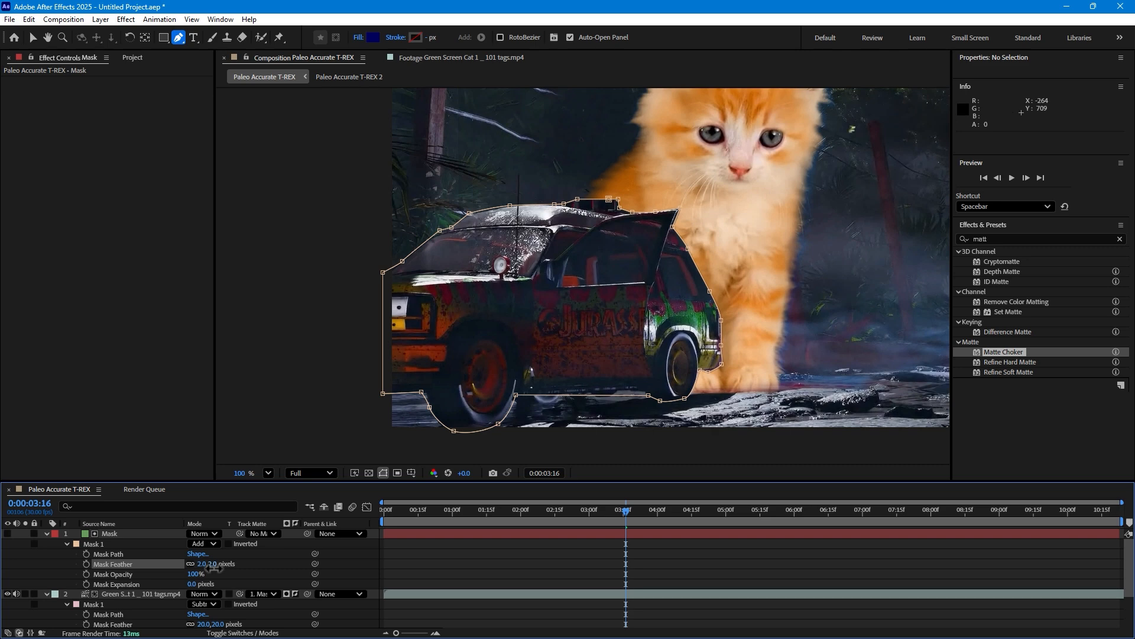
{"action": "left_click", "coordinate": [409, 533]}
{"action": "left_click", "coordinate": [473, 548]}
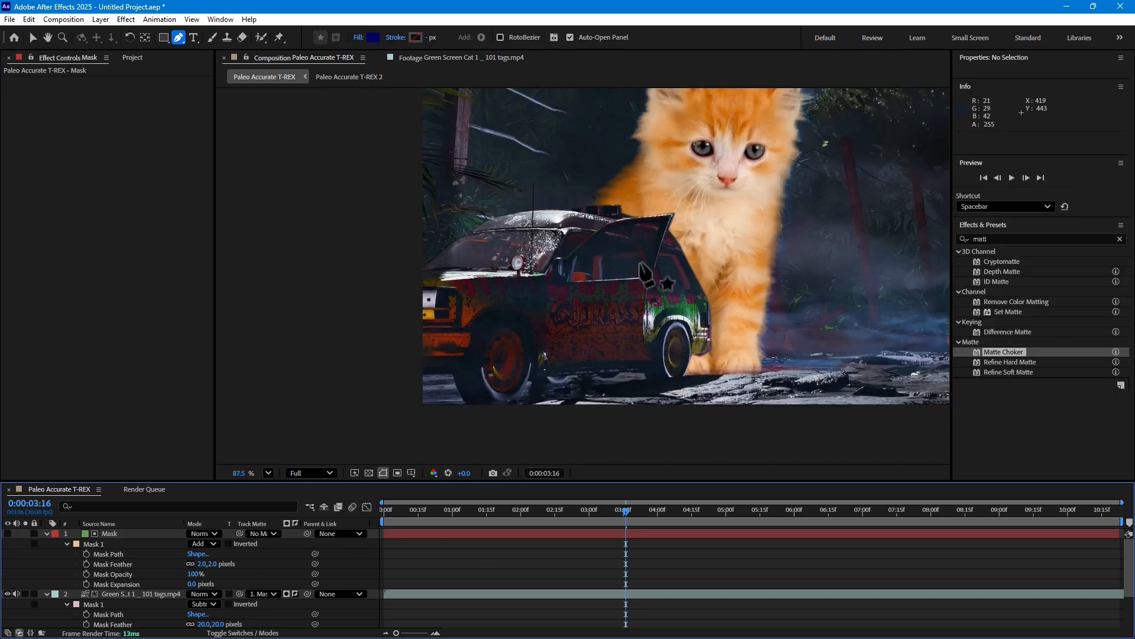
- Examine the whole frame and scrub through the timeline to check how the cat sits behind the foreground car
{"action": "left_click_drag", "start_coordinate": [653, 252], "coordinate": [431, 320]}
{"action": "scroll", "coordinate": [437, 330], "scroll_direction": "down", "scroll_amount": 1}
{"action": "scroll", "coordinate": [426, 397], "scroll_direction": "down", "scroll_amount": 1}
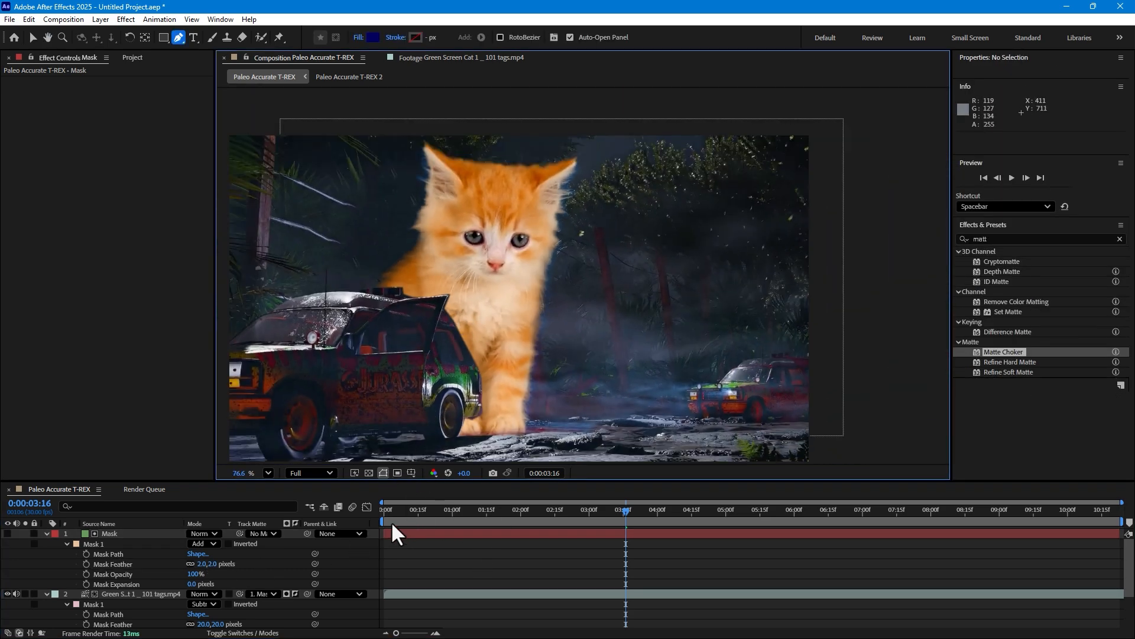
{"action": "left_click_drag", "start_coordinate": [482, 520], "coordinate": [803, 485]}
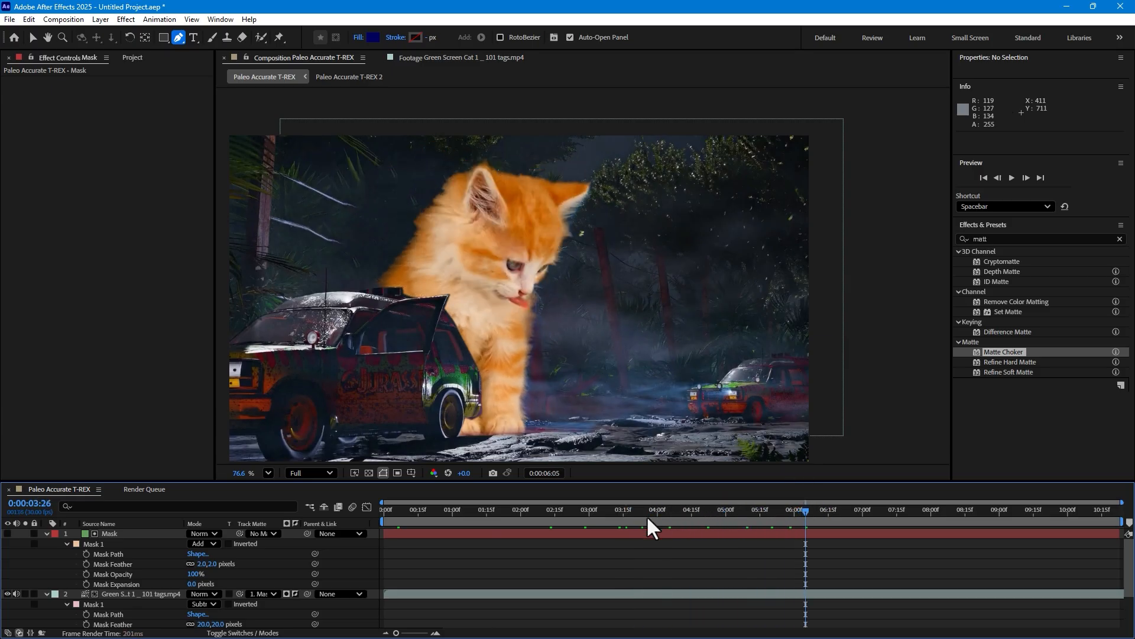
{"action": "left_click_drag", "start_coordinate": [647, 516], "coordinate": [832, 473]}
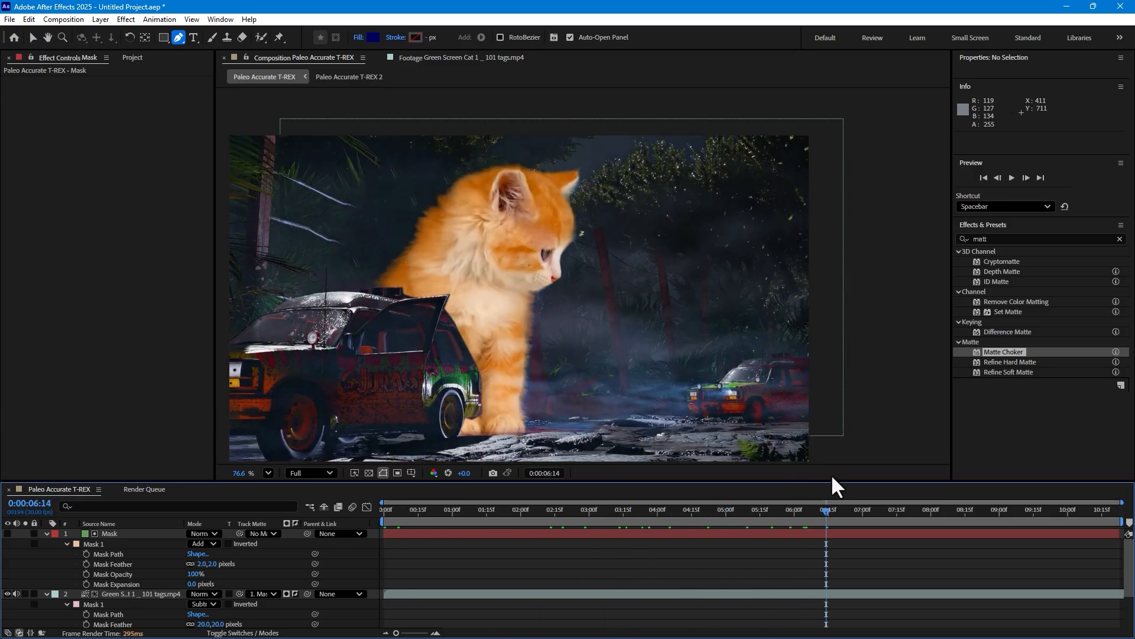
- Apply the Cineon Converter effect to the cat layer and set its conversion type to Log to Log
{"action": "left_click", "coordinate": [107, 593]}
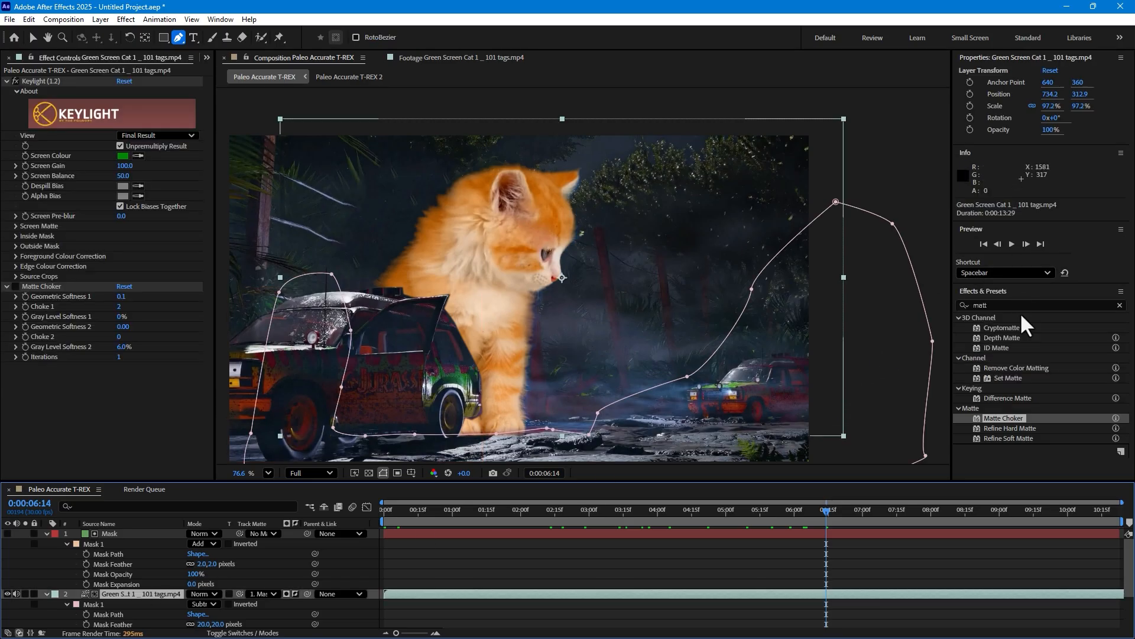
{"action": "left_click_drag", "start_coordinate": [1019, 306], "coordinate": [949, 300]}
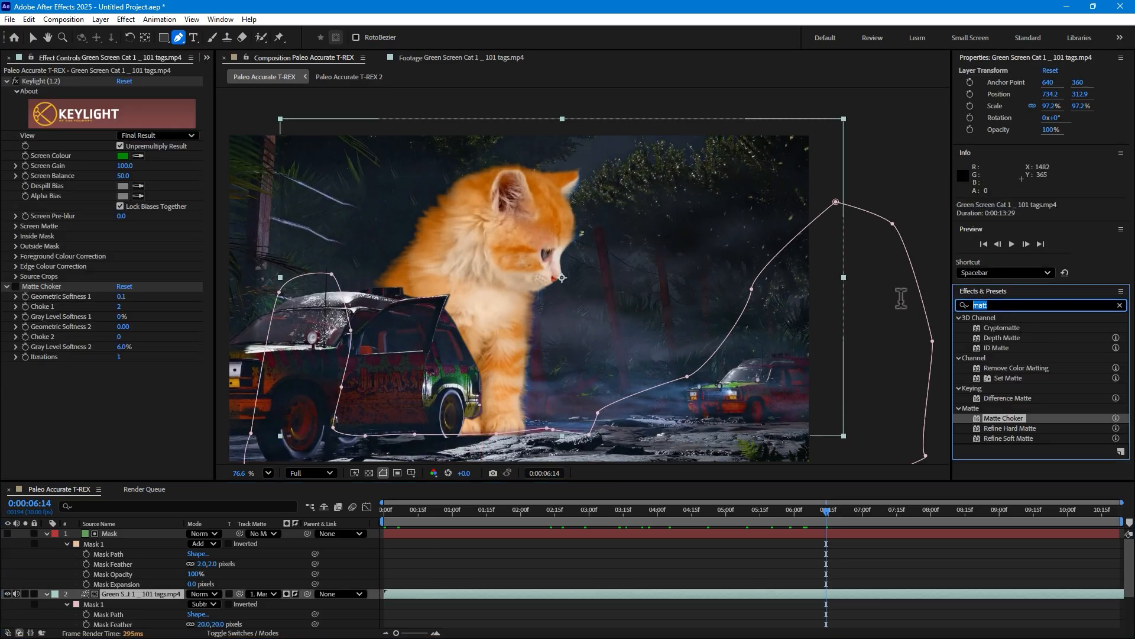
{"action": "type", "text": "cine"}
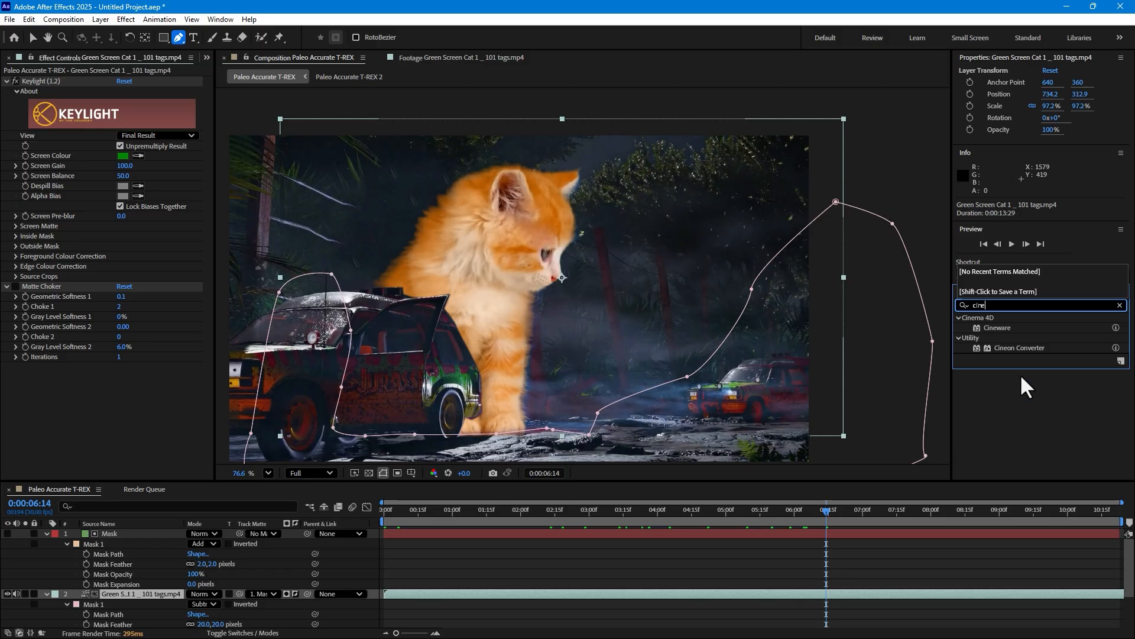
{"action": "double_click", "coordinate": [1039, 347]}
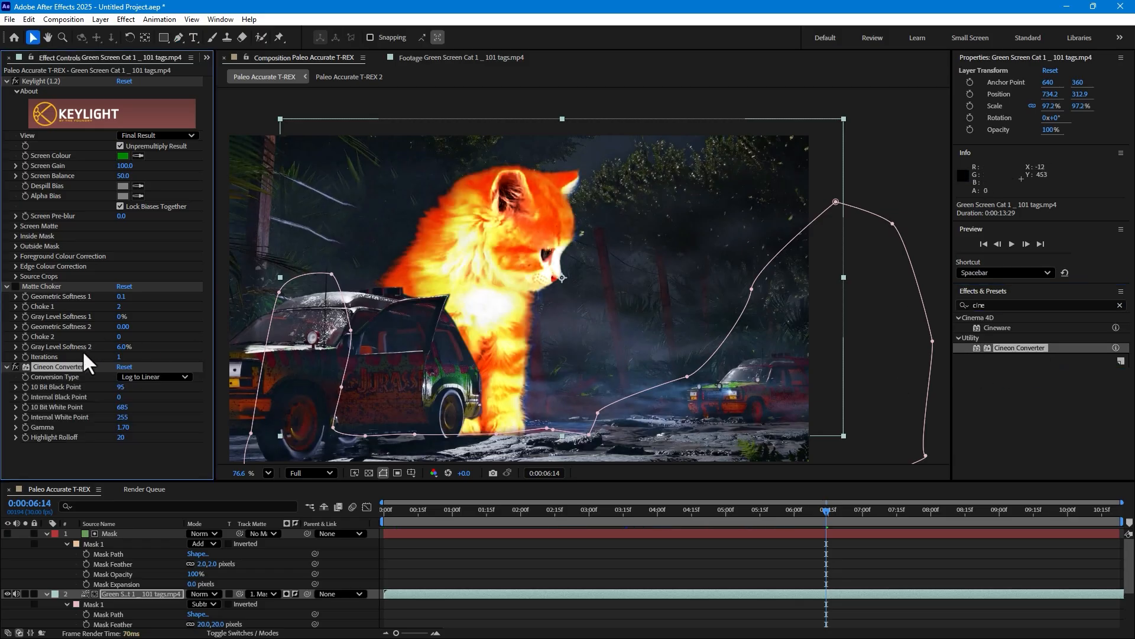
{"action": "left_click", "coordinate": [144, 378]}
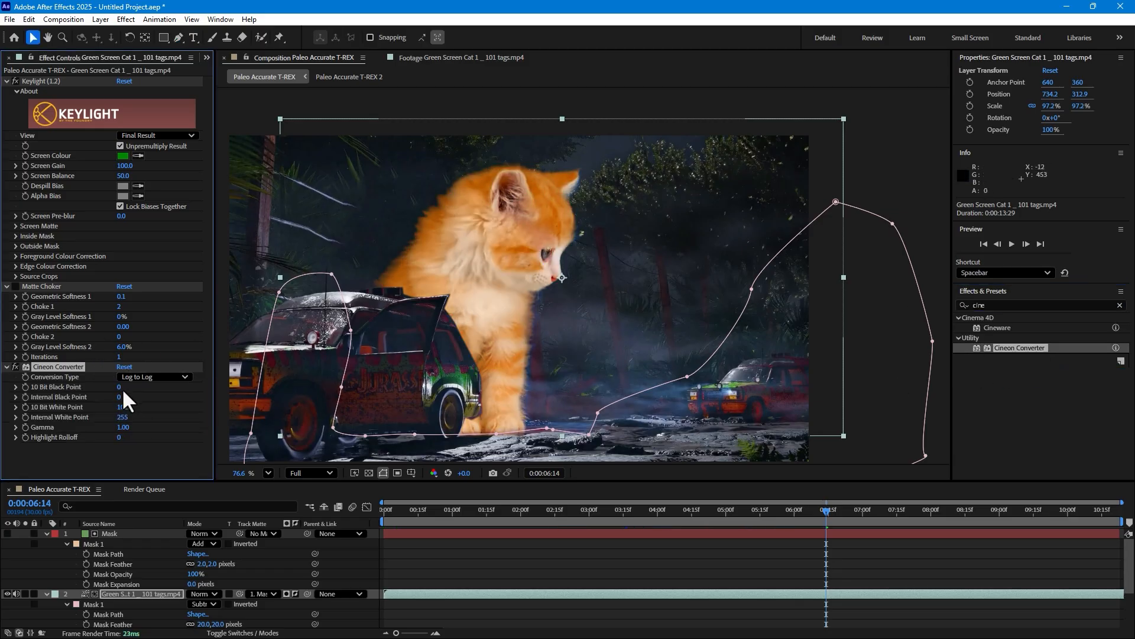
- Set Cineon Converter's 10 Bit Black/White Points to 280/763, Internal Black/White Points to 3/107, Gamma to 0.98 and Highlight Rolloff to 19
{"action": "left_click_drag", "start_coordinate": [118, 387], "coordinate": [105, 418]}
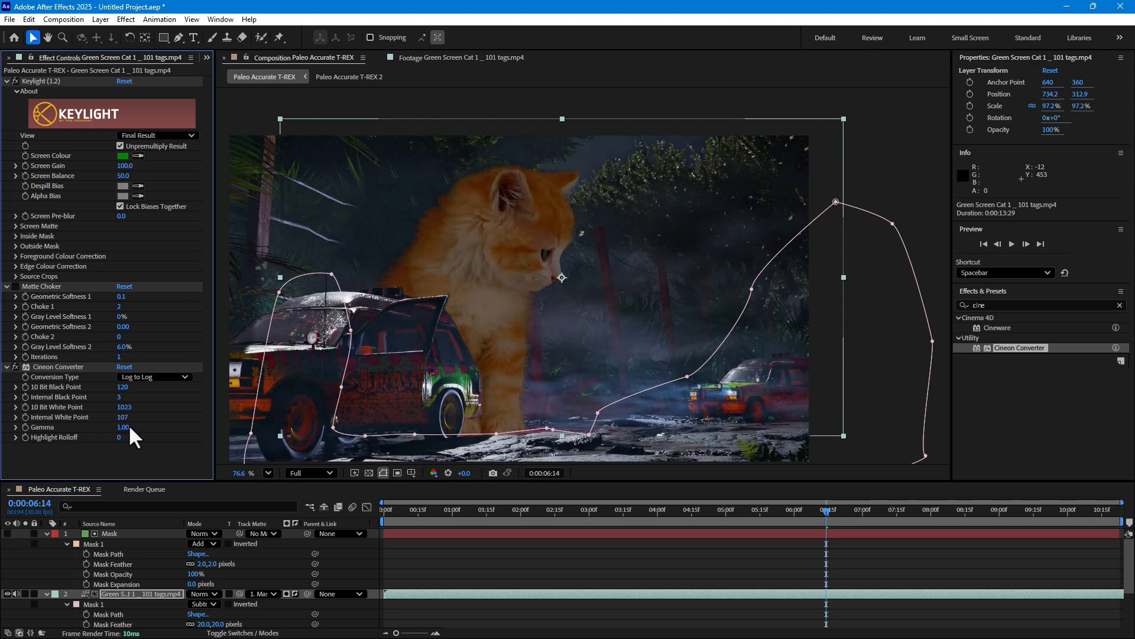
{"action": "mouse_move", "coordinate": [125, 427]}
{"action": "left_mouse_down"}
{"action": "mouse_move", "coordinate": [108, 427]}
{"action": "mouse_move", "coordinate": [171, 425]}
{"action": "mouse_move", "coordinate": [112, 424]}
{"action": "mouse_move", "coordinate": [129, 437]}
{"action": "left_mouse_up"}
{"action": "left_click_drag", "start_coordinate": [123, 388], "coordinate": [123, 408]}
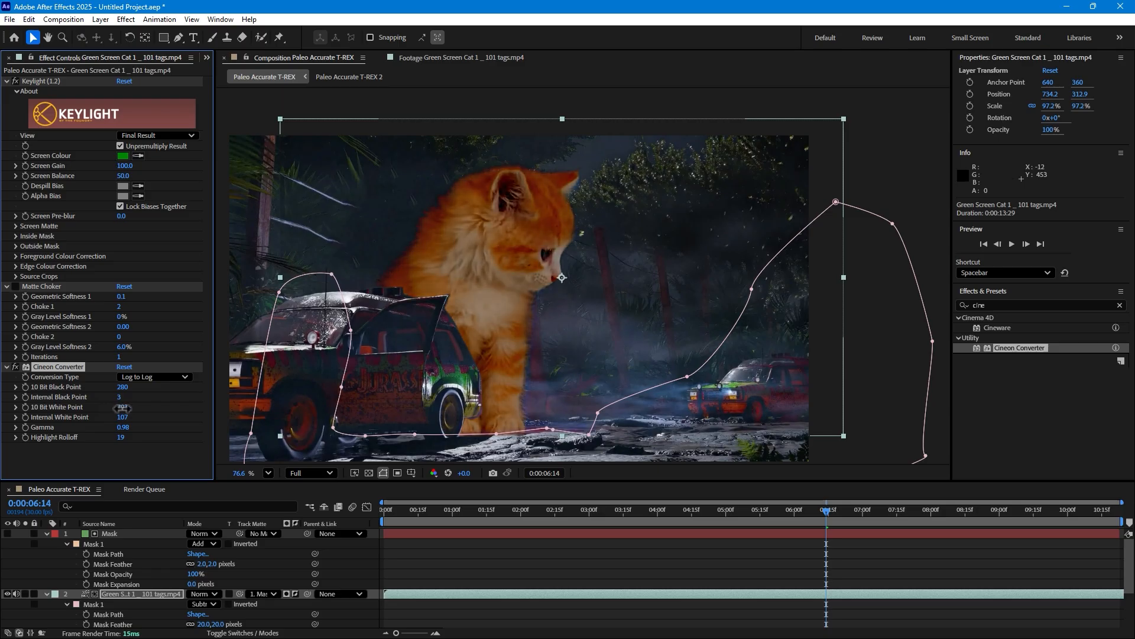
- Apply the Tint effect to the cat layer and set Amount to Tint to 36%
{"action": "left_click", "coordinate": [997, 304]}
{"action": "type", "text": "tint"}
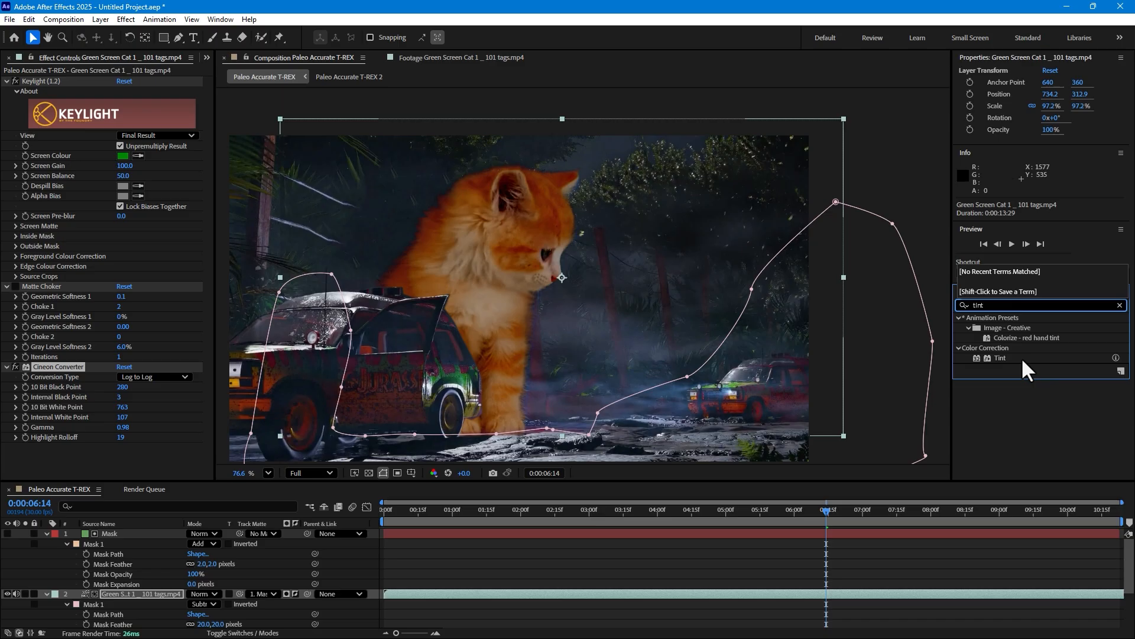
{"action": "double_click", "coordinate": [1001, 353]}
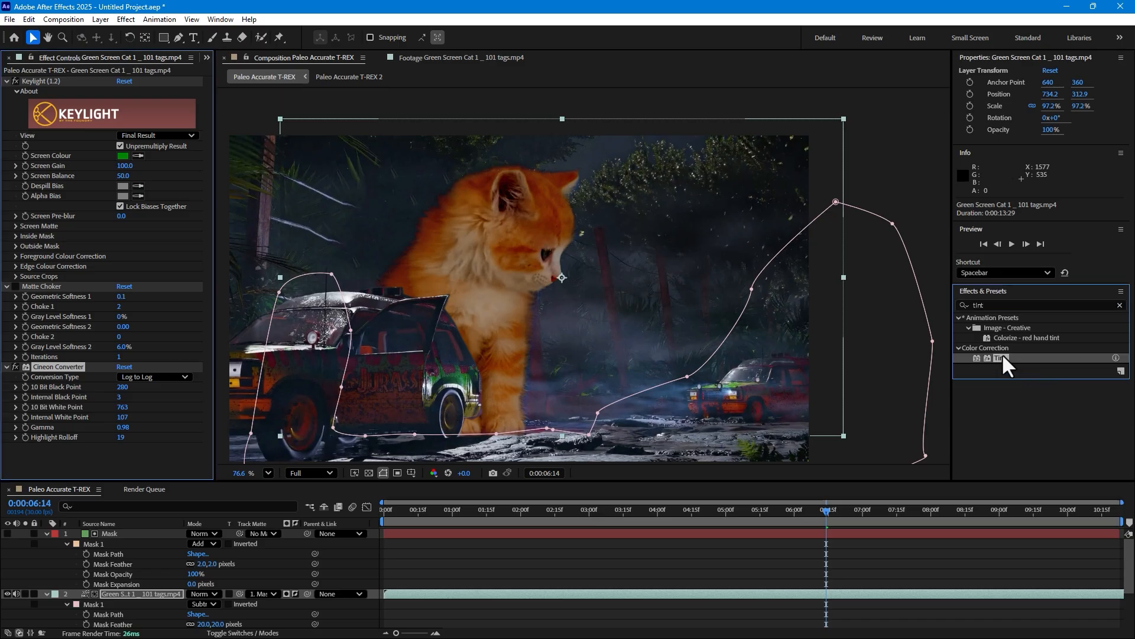
{"action": "left_click_drag", "start_coordinate": [126, 458], "coordinate": [109, 463]}
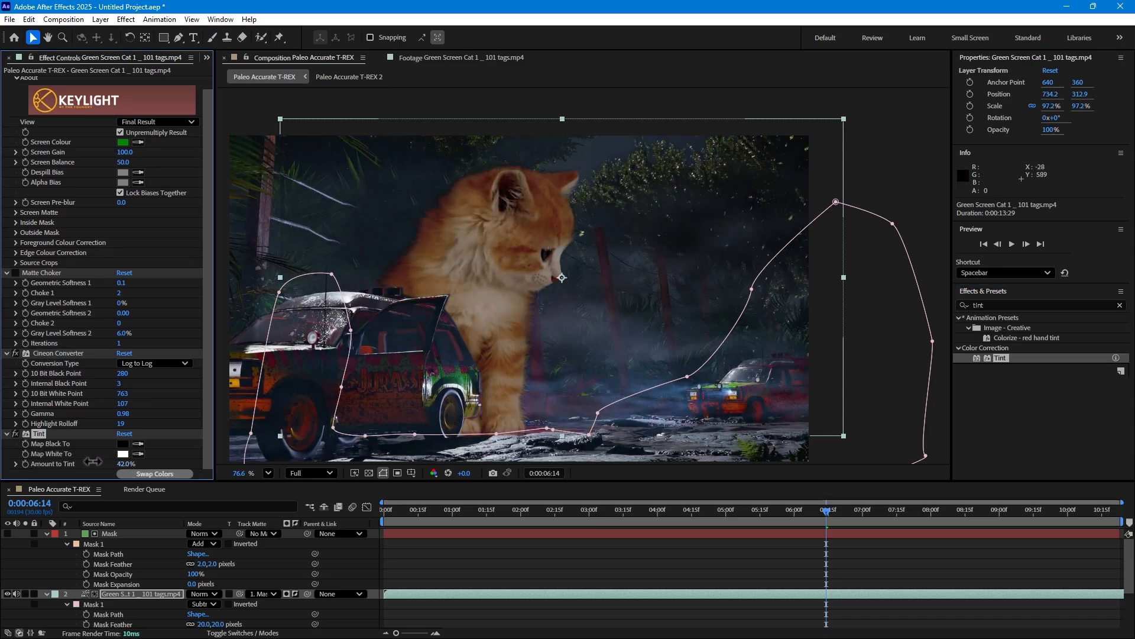
{"action": "left_click_drag", "start_coordinate": [83, 459], "coordinate": [82, 459]}
- Add the Curves effect to the cat layer, pull the RGB curve's lower midtones slightly down, and anchor its upper section
{"action": "left_click", "coordinate": [1035, 305]}
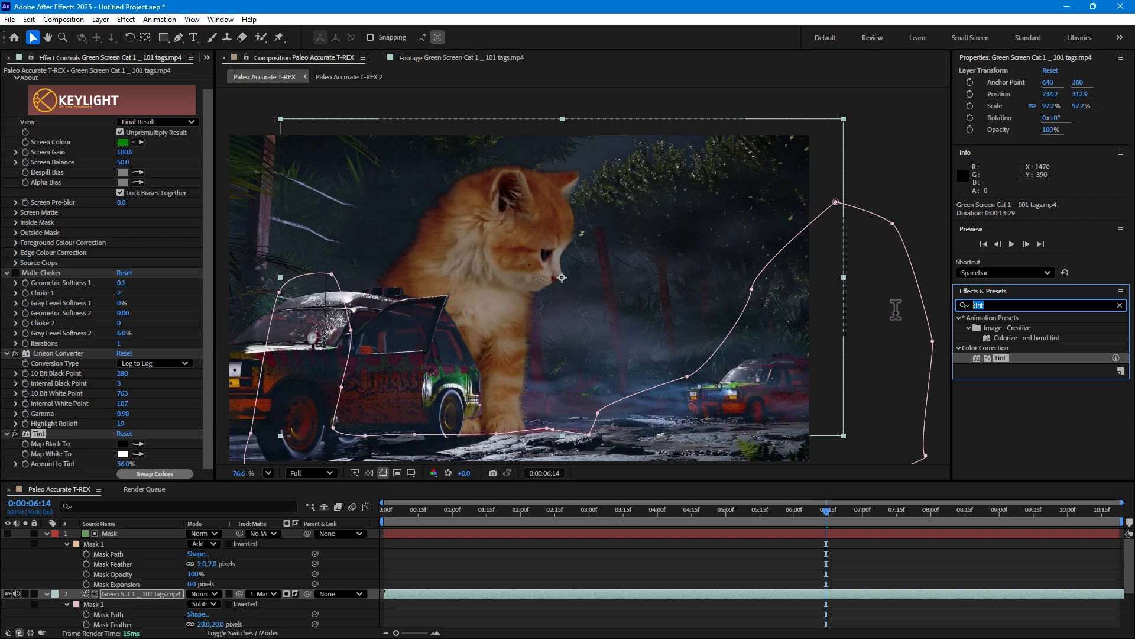
{"action": "type", "text": "curv"}
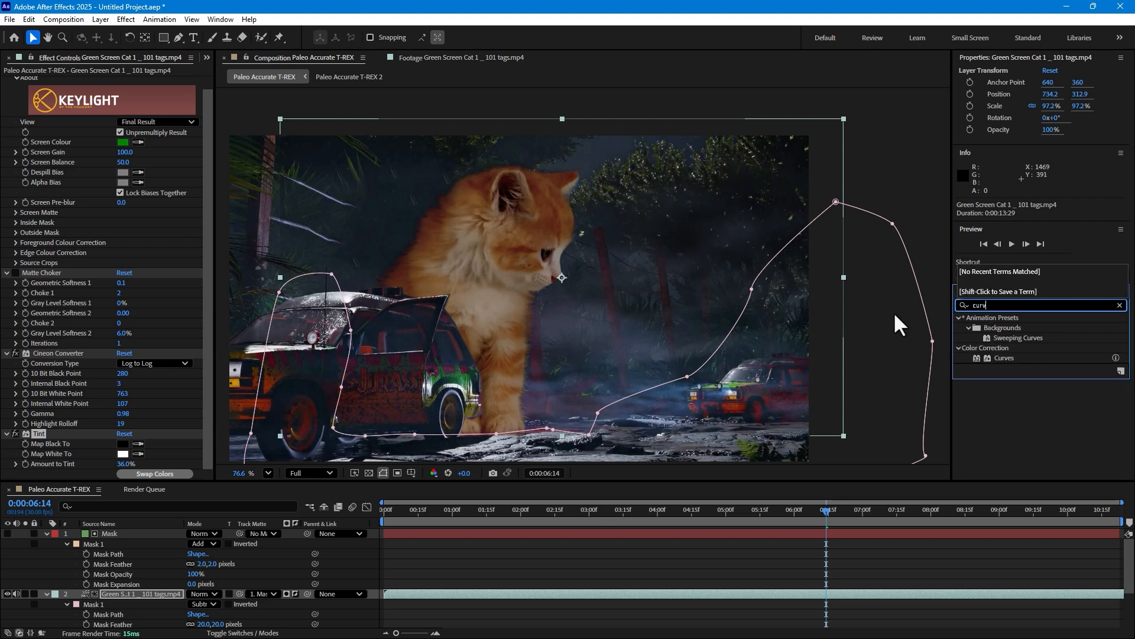
{"action": "double_click", "coordinate": [1004, 357]}
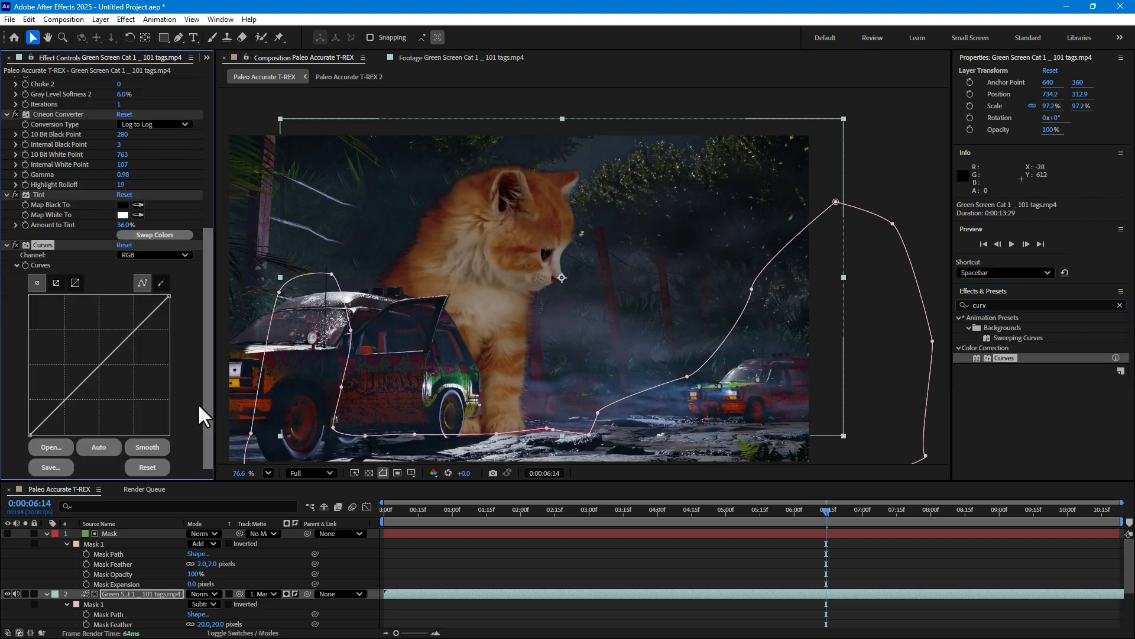
{"action": "left_click_drag", "start_coordinate": [87, 378], "coordinate": [90, 381]}
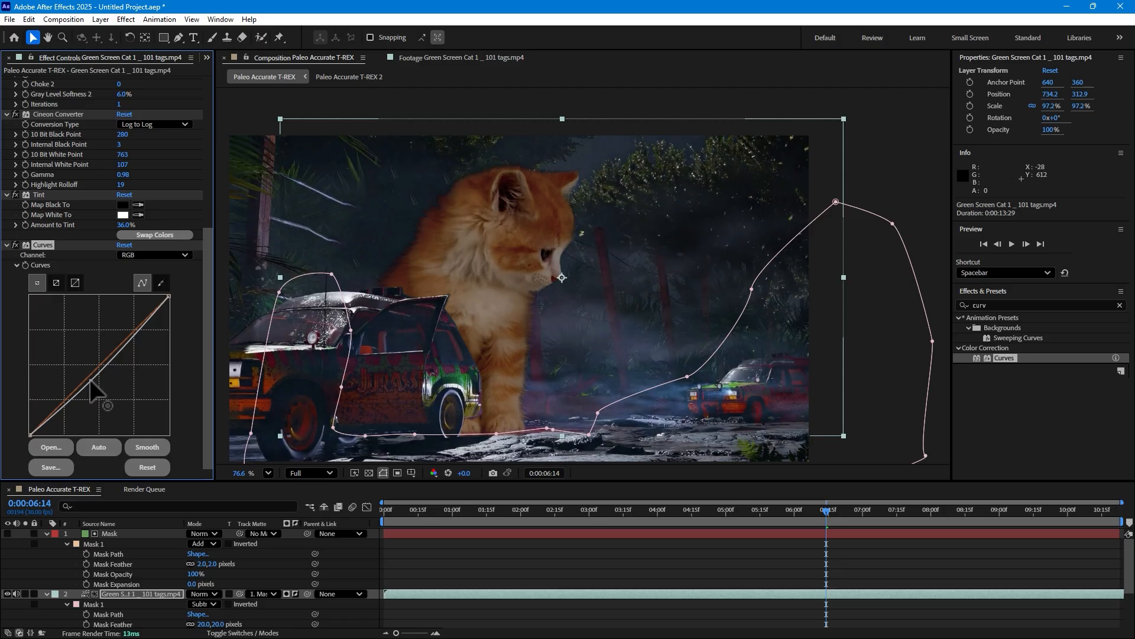
{"action": "left_click", "coordinate": [126, 336]}
- Lower the midtones of the Red channel slightly in the cat's Curves effect
{"action": "left_click", "coordinate": [159, 256]}
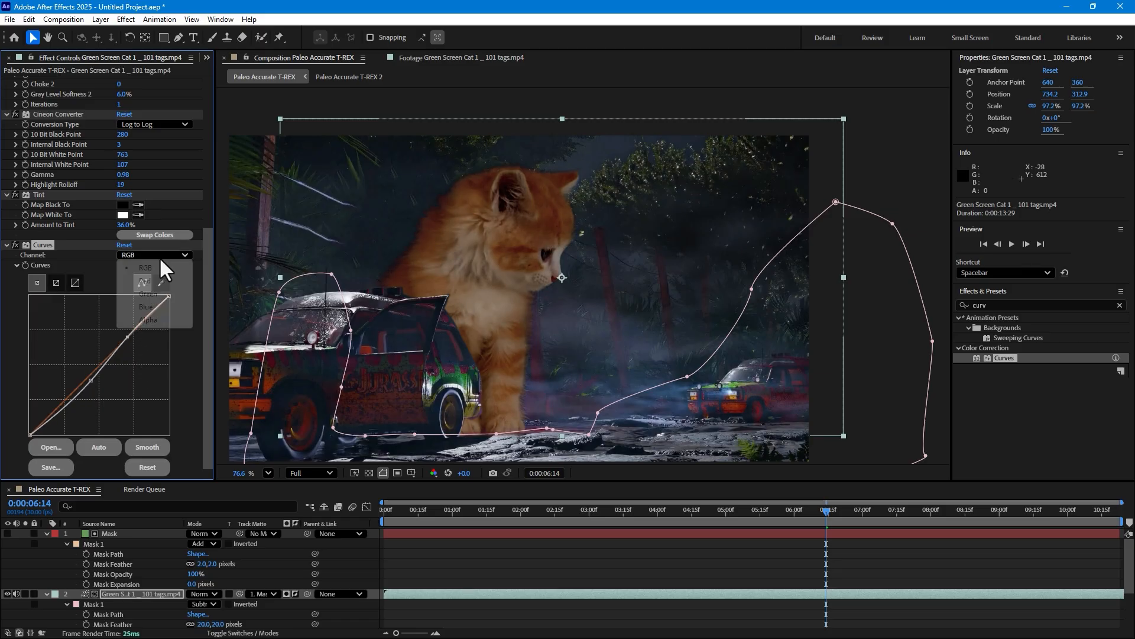
{"action": "left_click", "coordinate": [149, 280]}
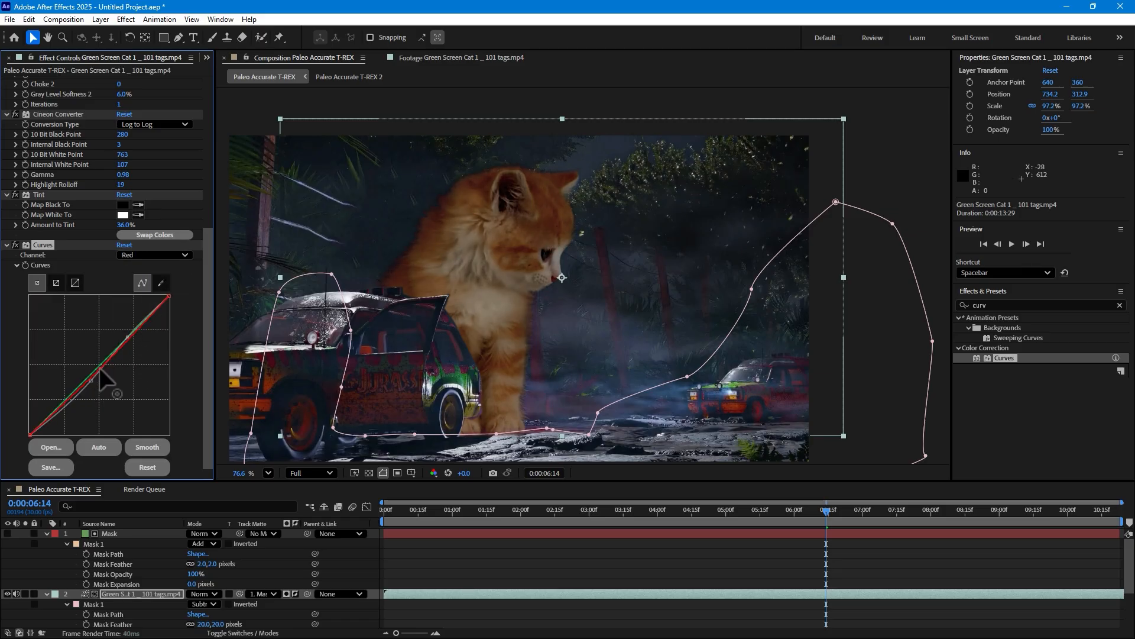
{"action": "left_click_drag", "start_coordinate": [99, 367], "coordinate": [101, 368]}
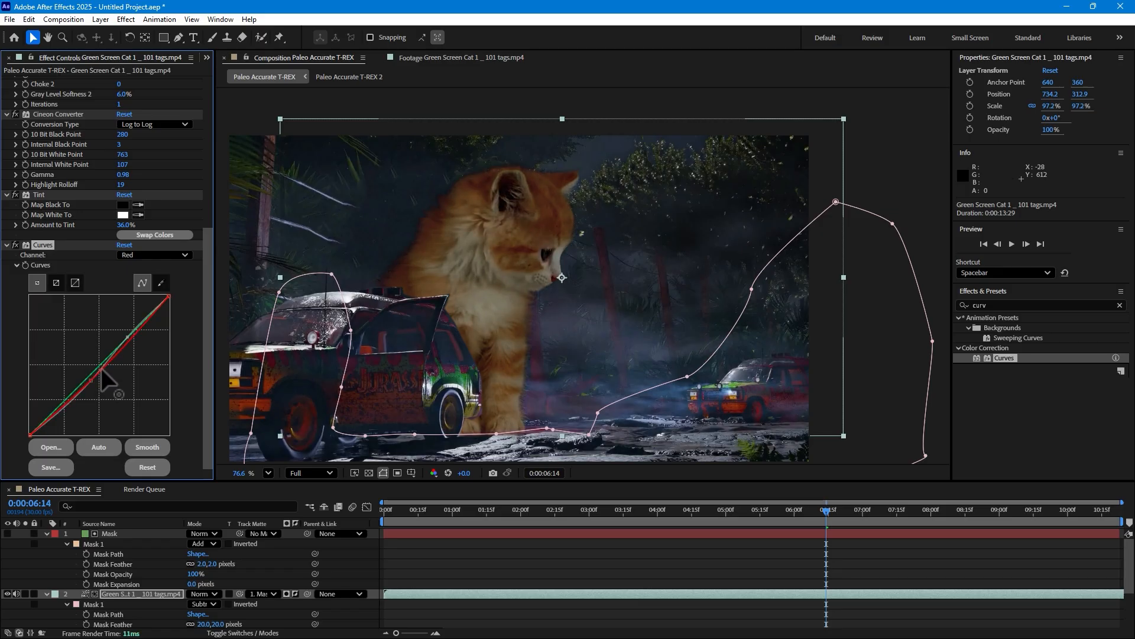
- Deselect the cat layer, fit the composition in the viewer, and scrub the timeline to check the color match
{"action": "left_click", "coordinate": [495, 541]}
{"action": "left_click", "coordinate": [268, 473]}
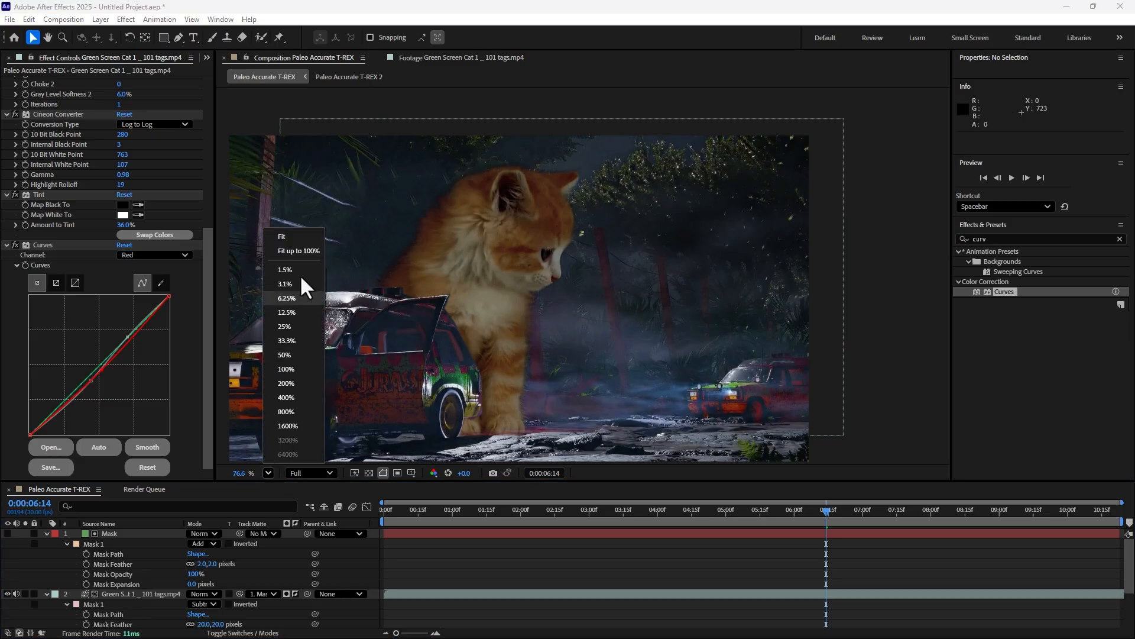
{"action": "left_click", "coordinate": [297, 243]}
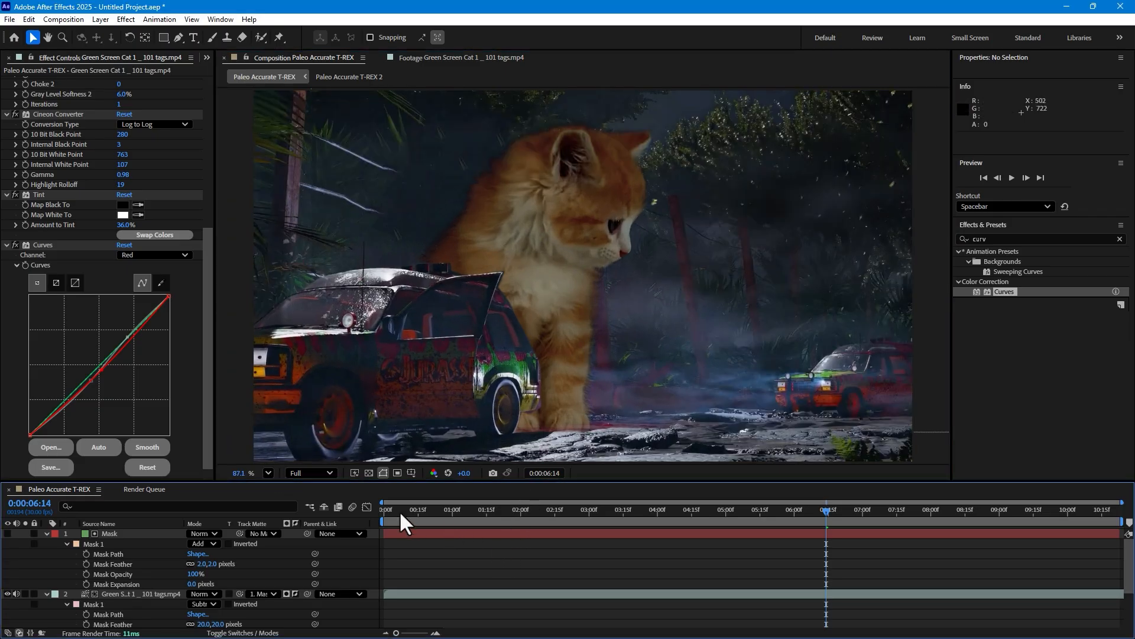
{"action": "left_click_drag", "start_coordinate": [401, 512], "coordinate": [753, 488]}
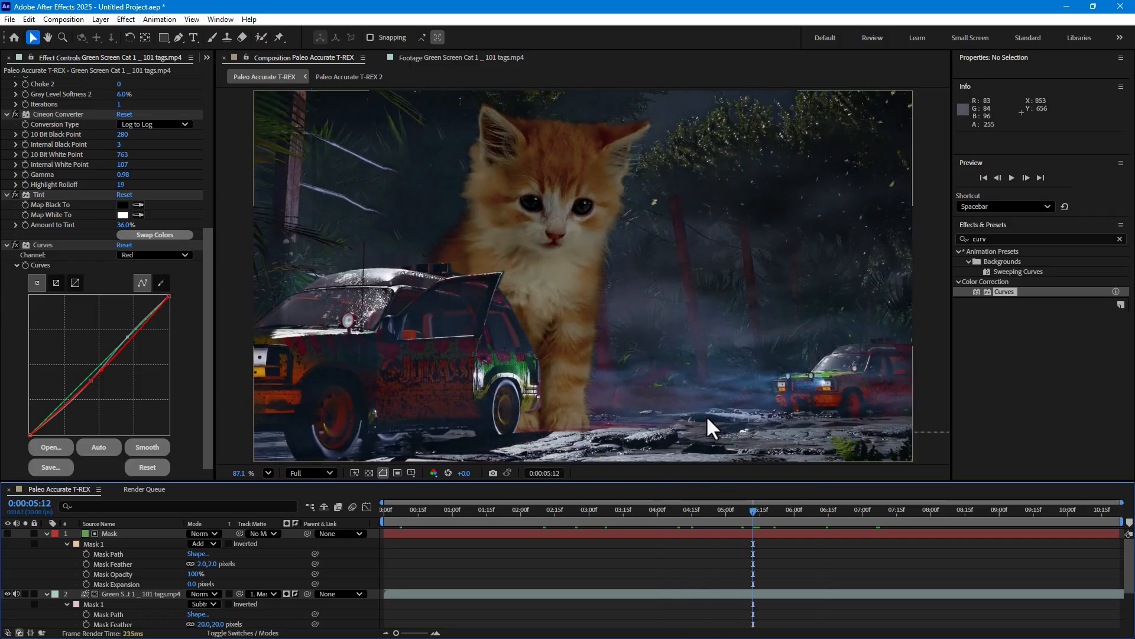
- Create a new composition-sized solid layer named Lux
{"action": "right_click", "coordinate": [362, 562]}
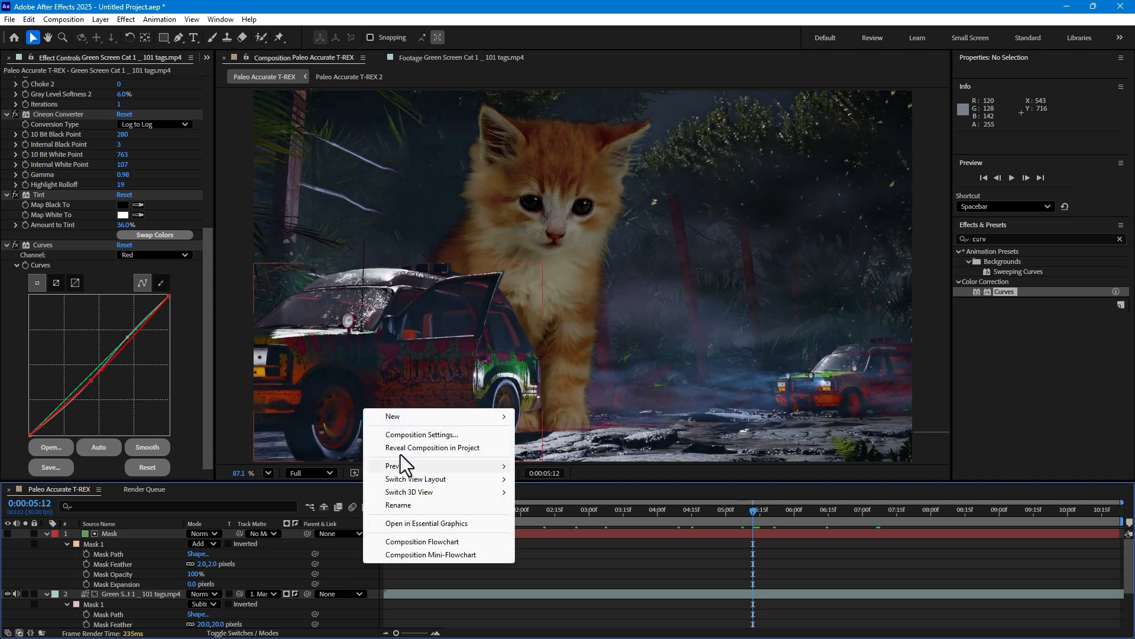
{"action": "mouse_move", "coordinate": [413, 417]}
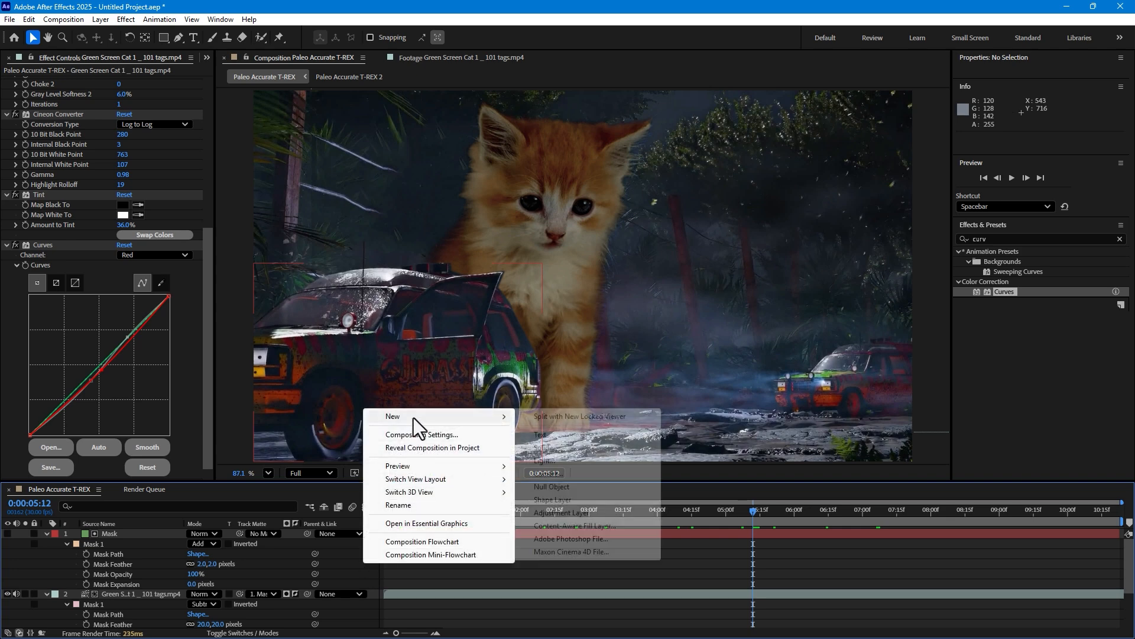
{"action": "left_click", "coordinate": [566, 448]}
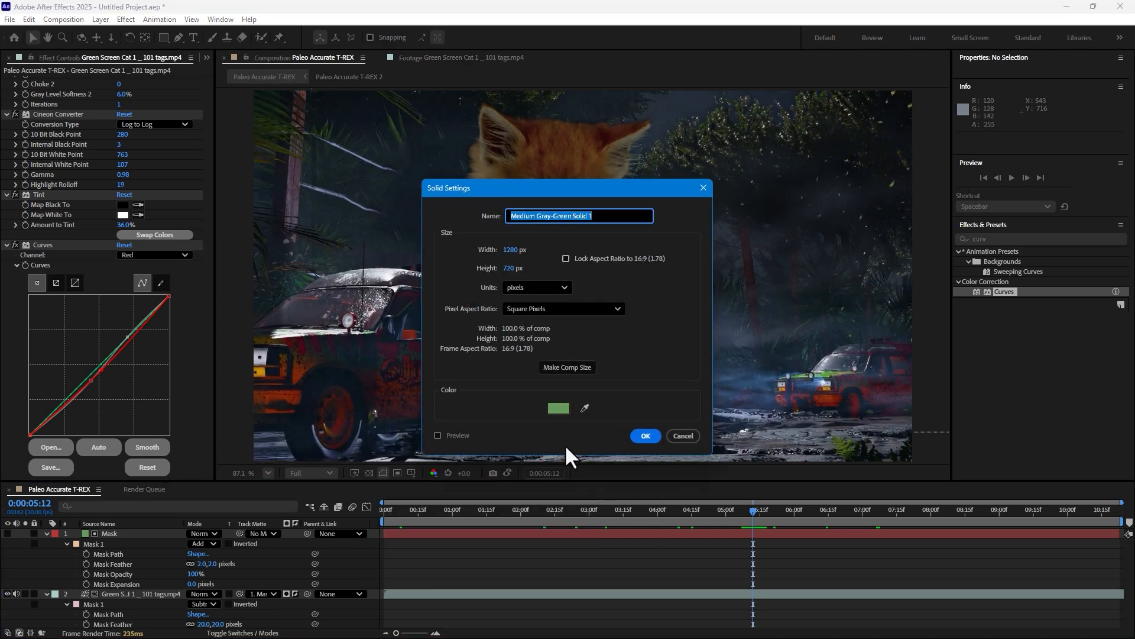
{"action": "type", "text": "Lux"}
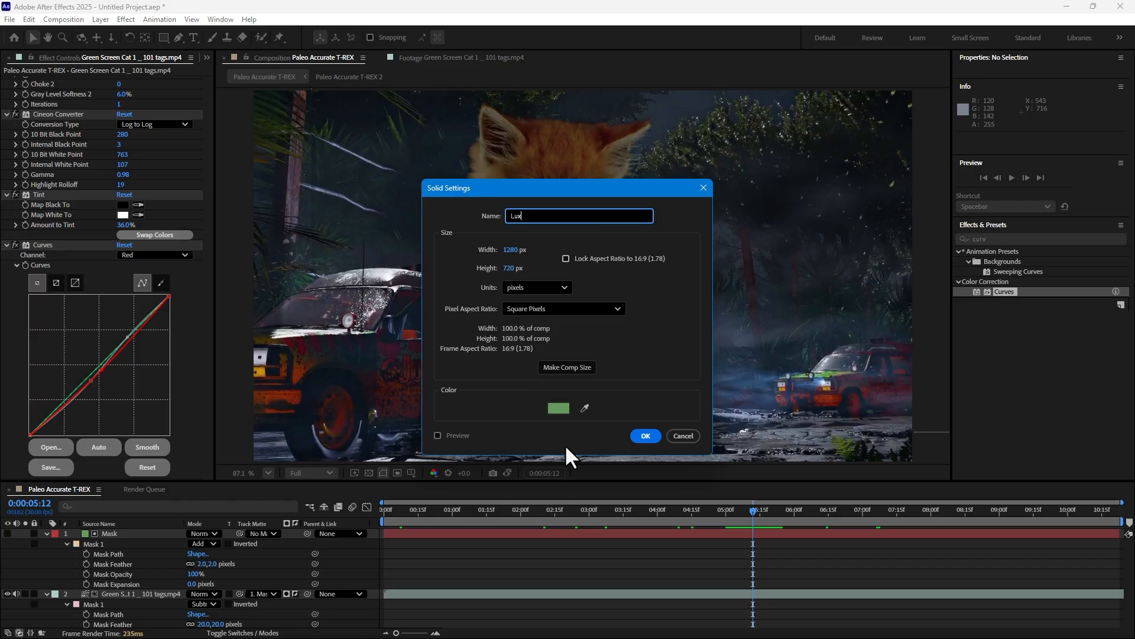
{"action": "key", "text": "Return"}
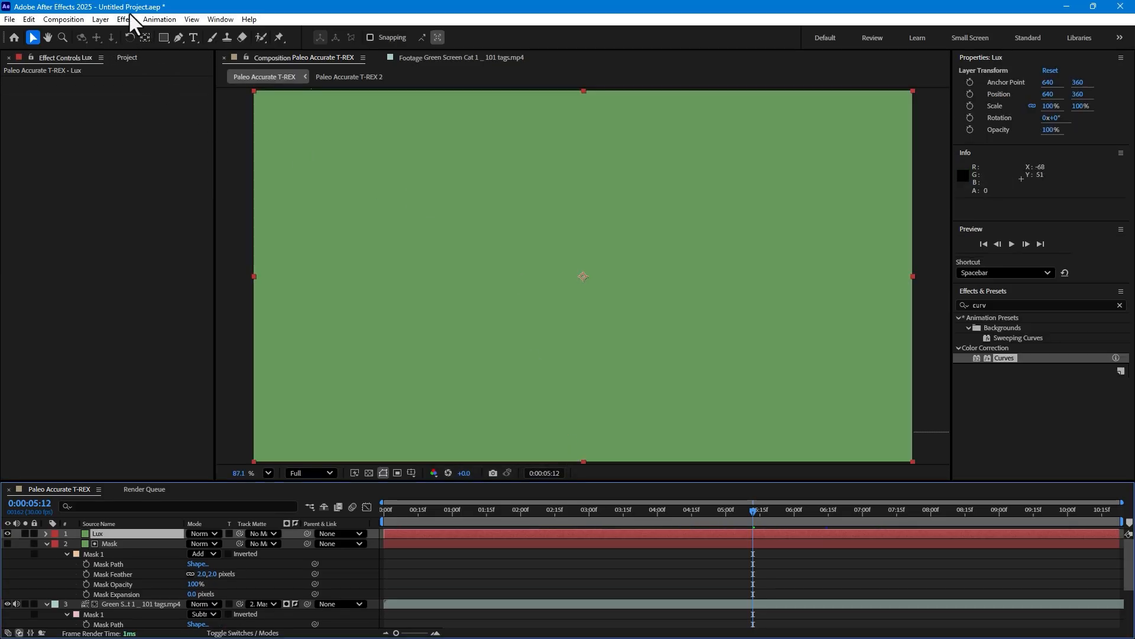
- Apply the Trapcode Lux effect to the Lux solid and hide that layer
{"action": "left_click", "coordinate": [127, 19]}
{"action": "mouse_move", "coordinate": [181, 459]}
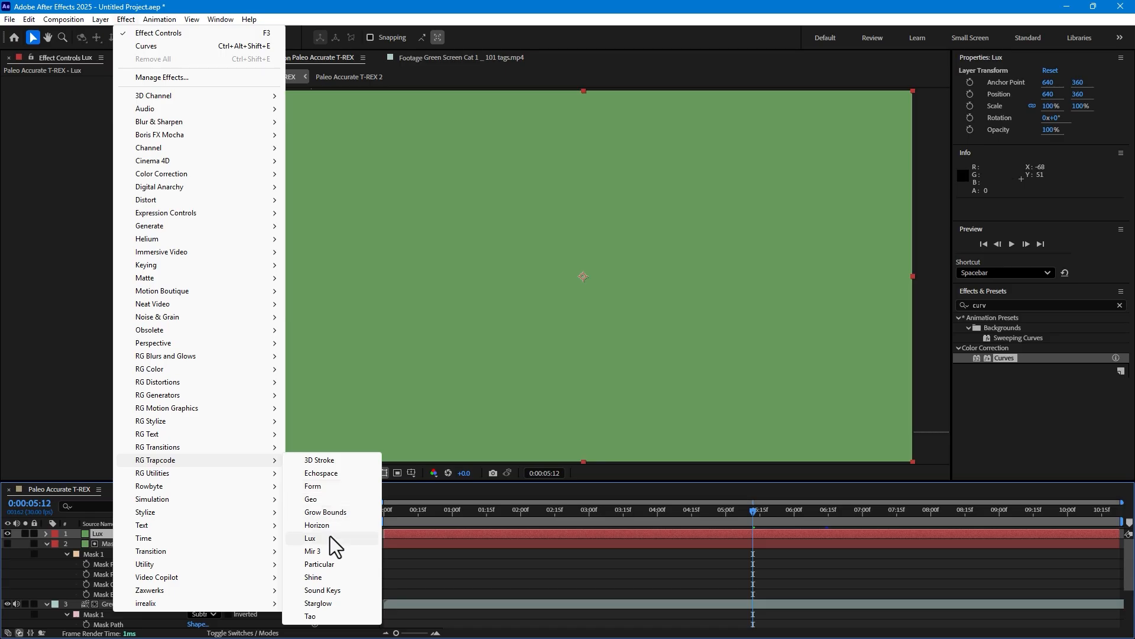
{"action": "left_click", "coordinate": [330, 537]}
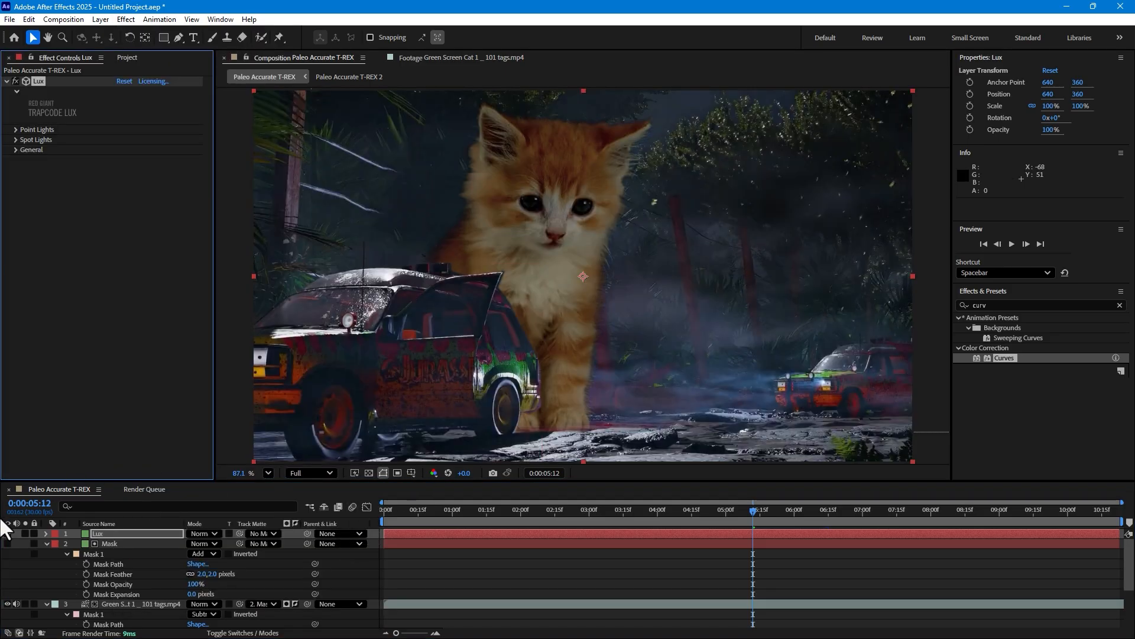
{"action": "left_click", "coordinate": [7, 533]}
- Create a spot light with its color set to bright orange
{"action": "right_click", "coordinate": [364, 567]}
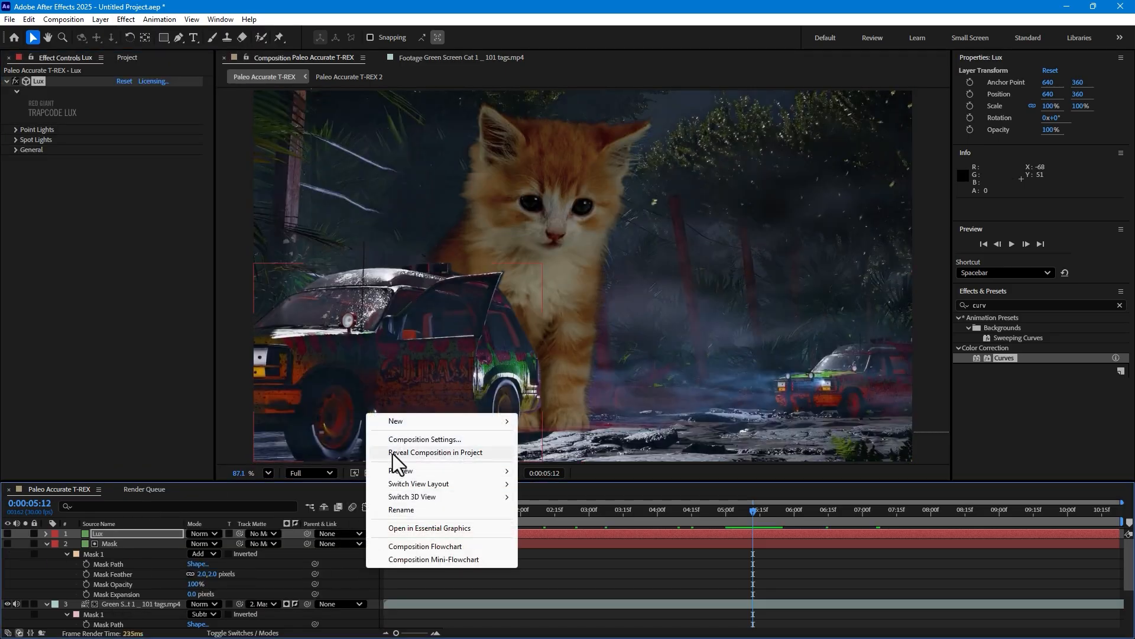
{"action": "mouse_move", "coordinate": [436, 424]}
{"action": "left_click", "coordinate": [569, 465]}
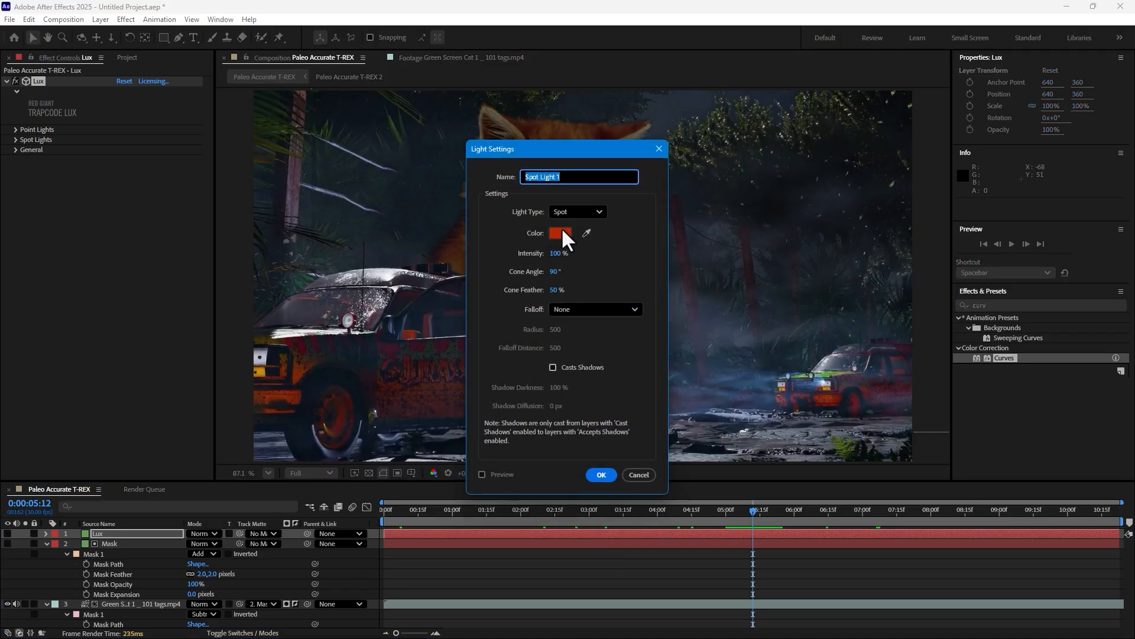
{"action": "left_click", "coordinate": [570, 159]}
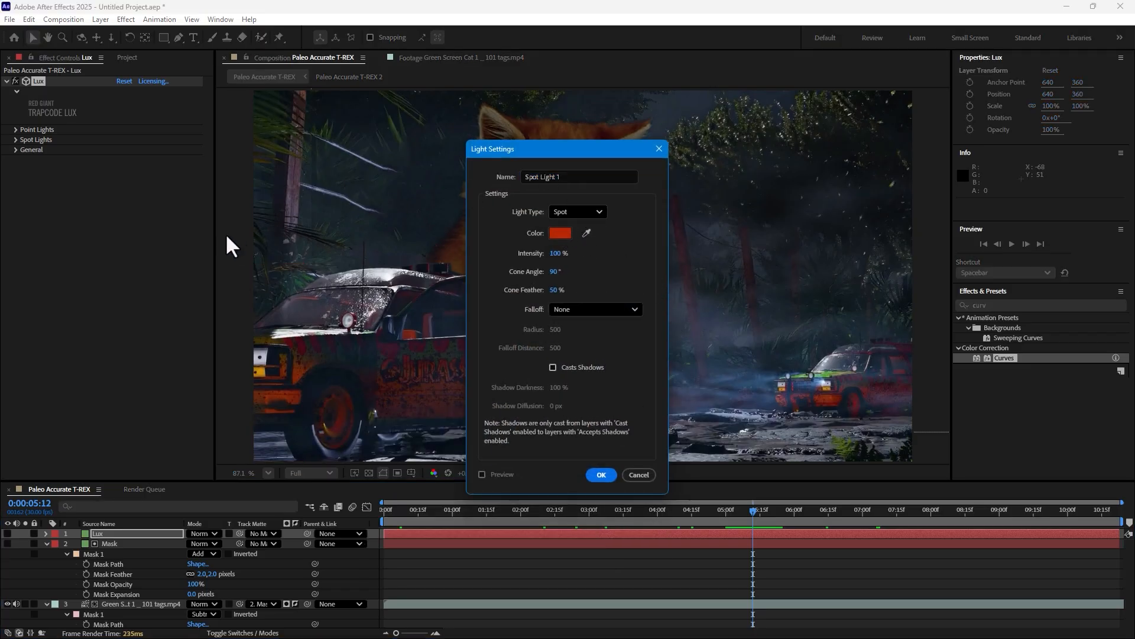
{"action": "left_click_drag", "start_coordinate": [580, 148], "coordinate": [275, 210]}
{"action": "left_click", "coordinate": [254, 294]}
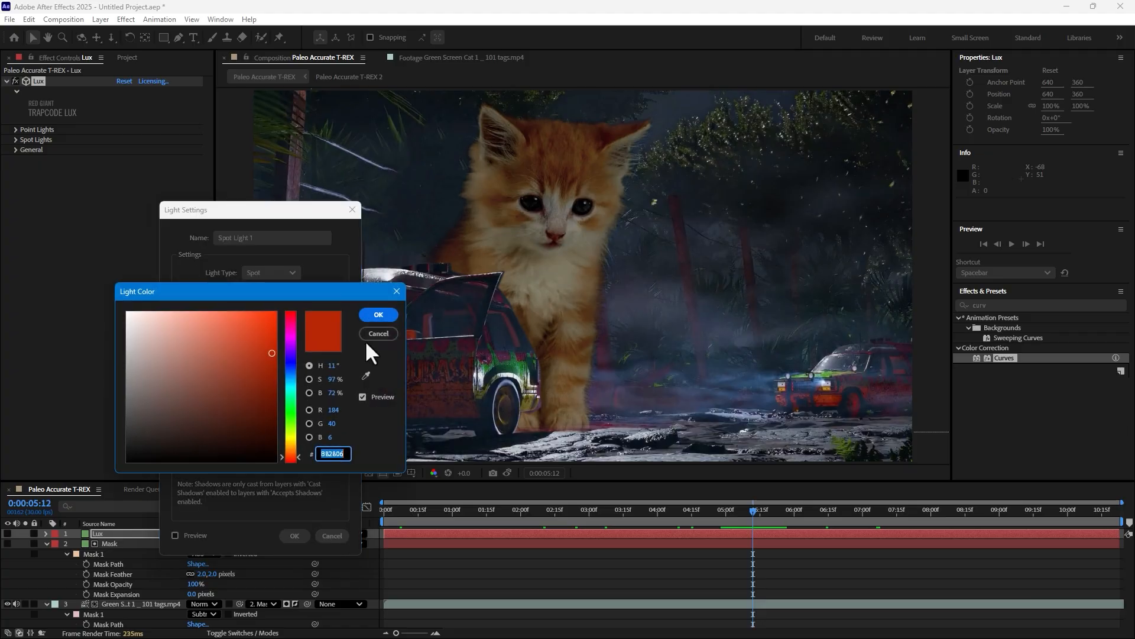
{"action": "left_click", "coordinate": [288, 446]}
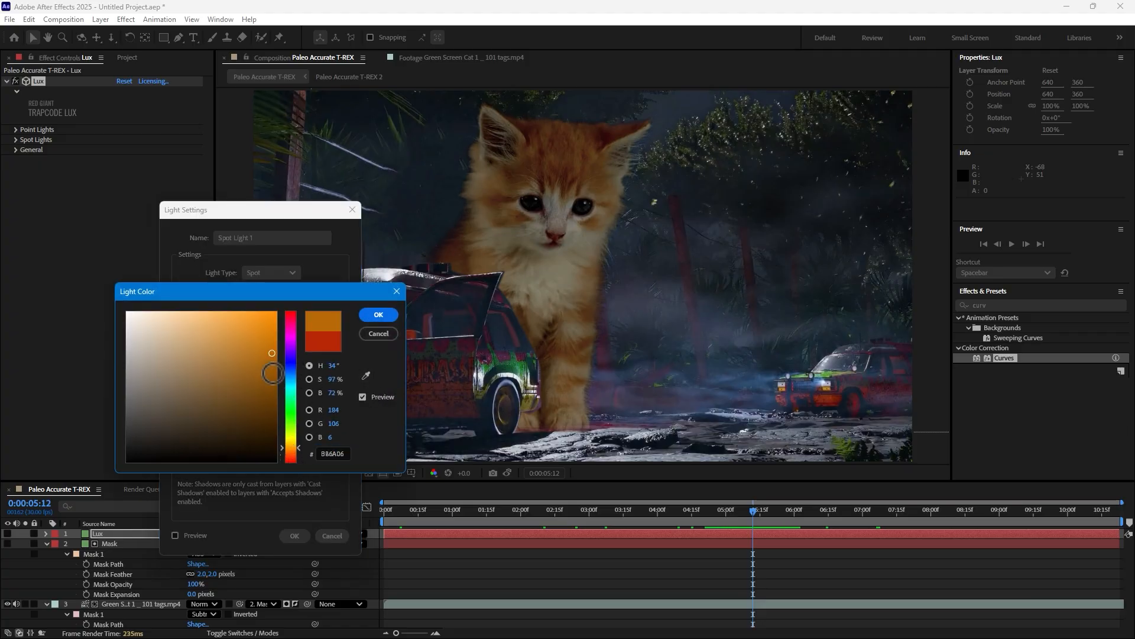
{"action": "left_click", "coordinate": [377, 314]}
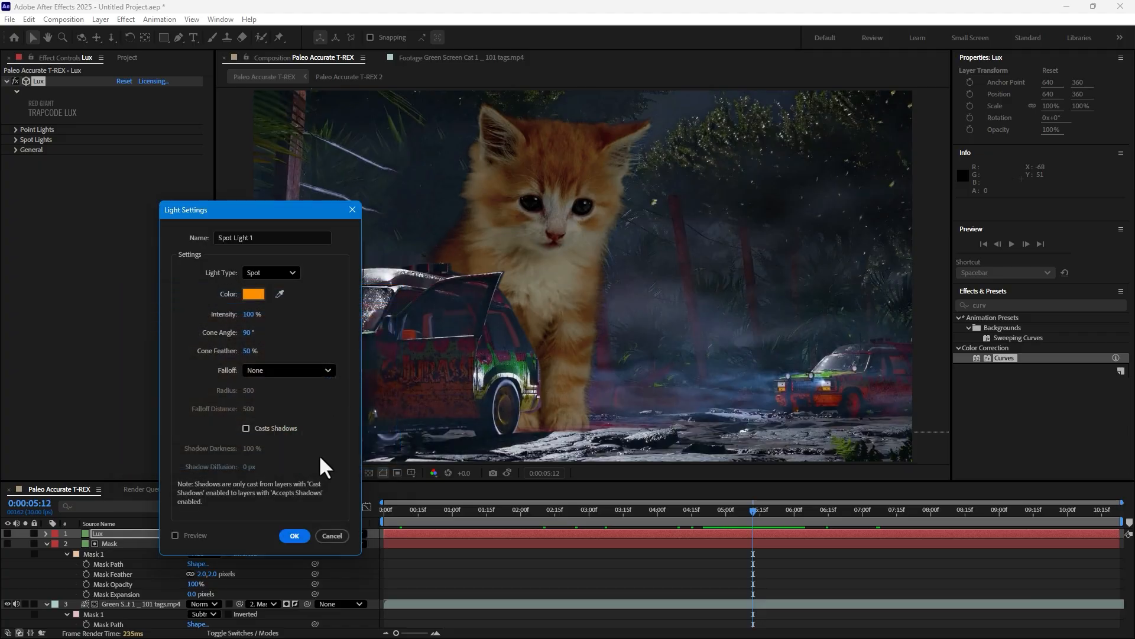
{"action": "left_click", "coordinate": [294, 535]}
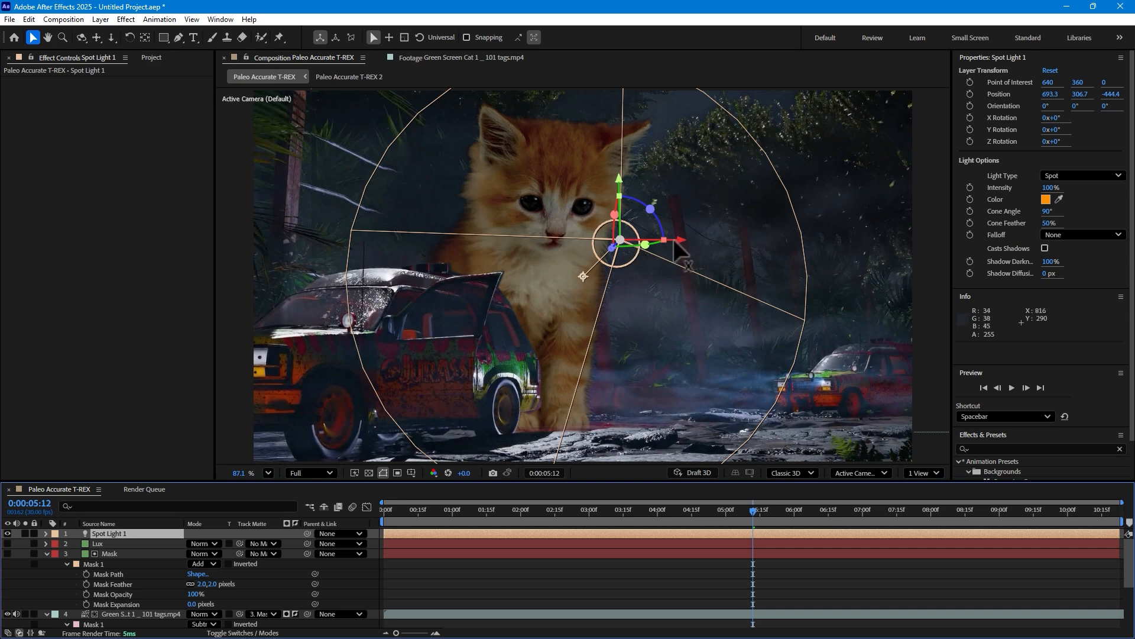
- Move the spot light to the right of the cat and rotate its Y orientation to about 281.6° so it faces the cat
{"action": "left_click_drag", "start_coordinate": [680, 240], "coordinate": [853, 241]}
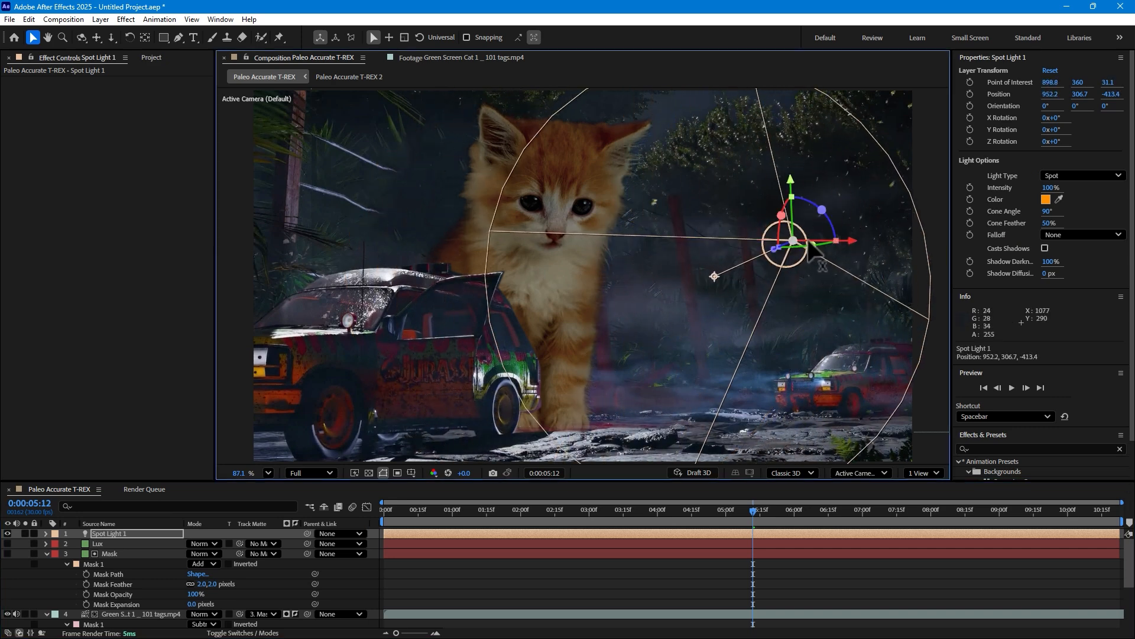
{"action": "left_click", "coordinate": [828, 243]}
{"action": "left_click", "coordinate": [518, 375]}
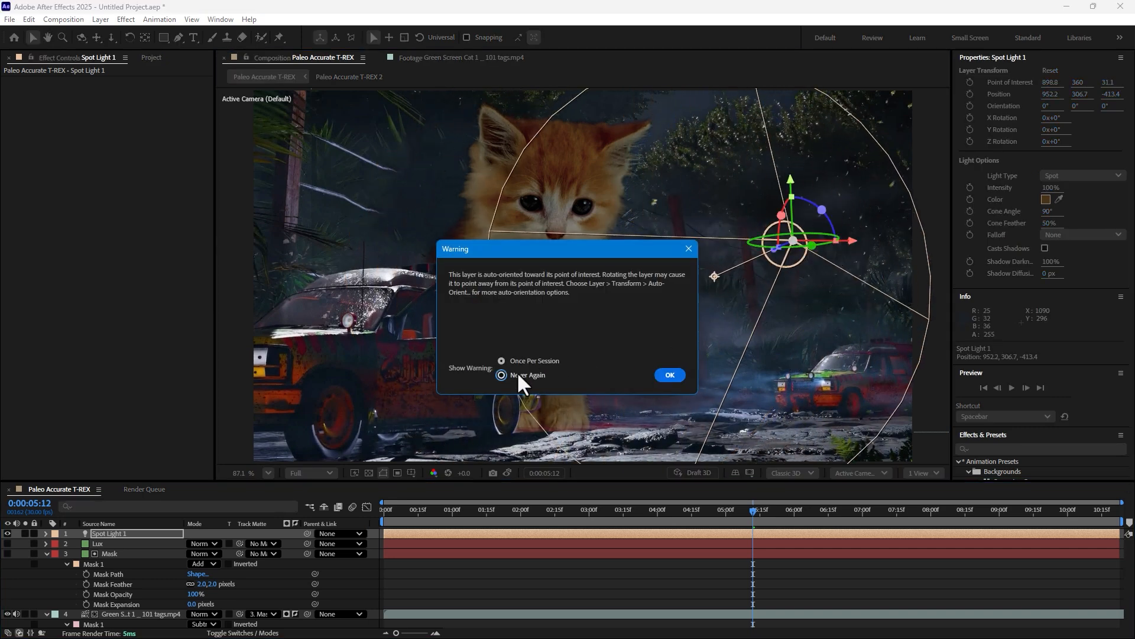
{"action": "left_click", "coordinate": [670, 374]}
{"action": "left_click_drag", "start_coordinate": [834, 242], "coordinate": [864, 261]}
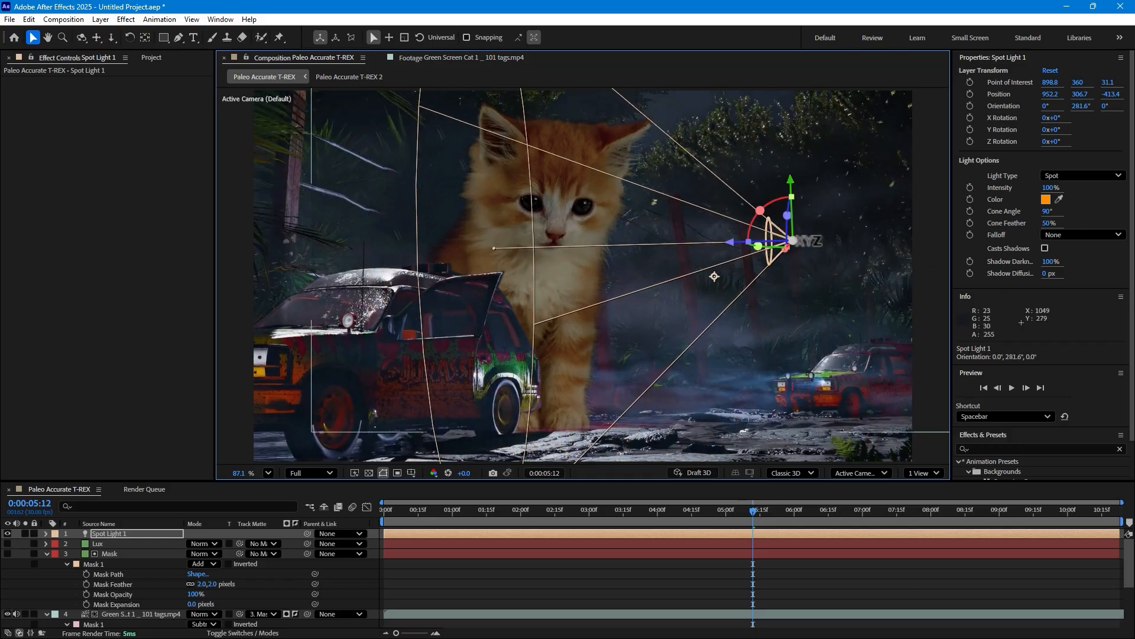
{"action": "left_click", "coordinate": [804, 241]}
- Place the spot light on the distant car's headlights, at about 1002, 521, -413, and show the Lux layer
{"action": "left_click", "coordinate": [792, 238]}
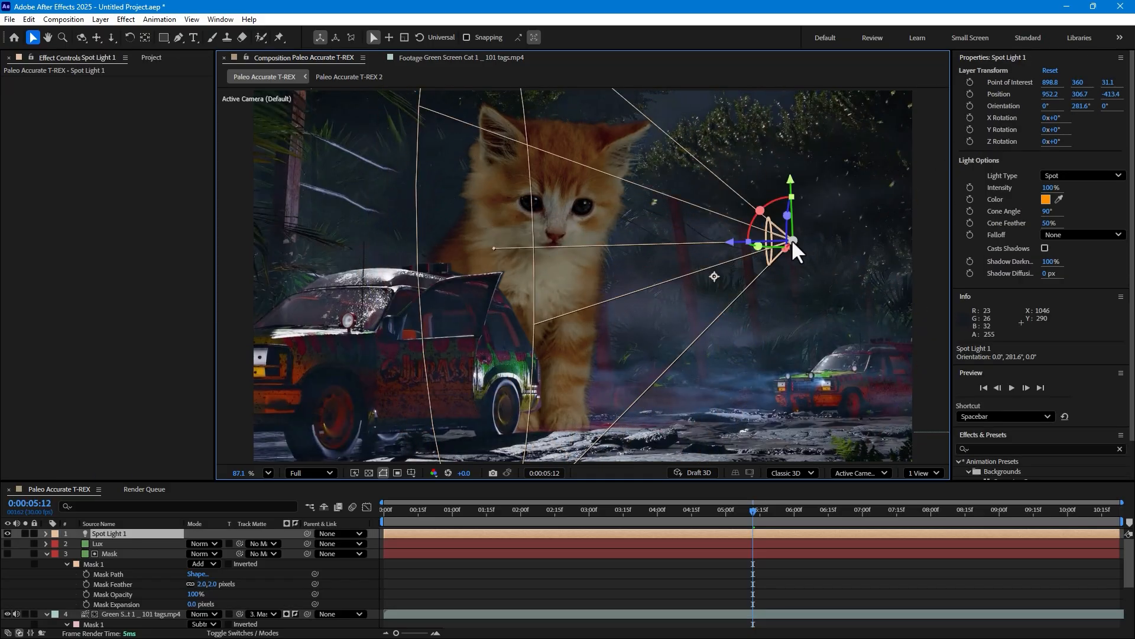
{"action": "left_click", "coordinate": [835, 216]}
{"action": "left_click_drag", "start_coordinate": [792, 239], "coordinate": [829, 388]}
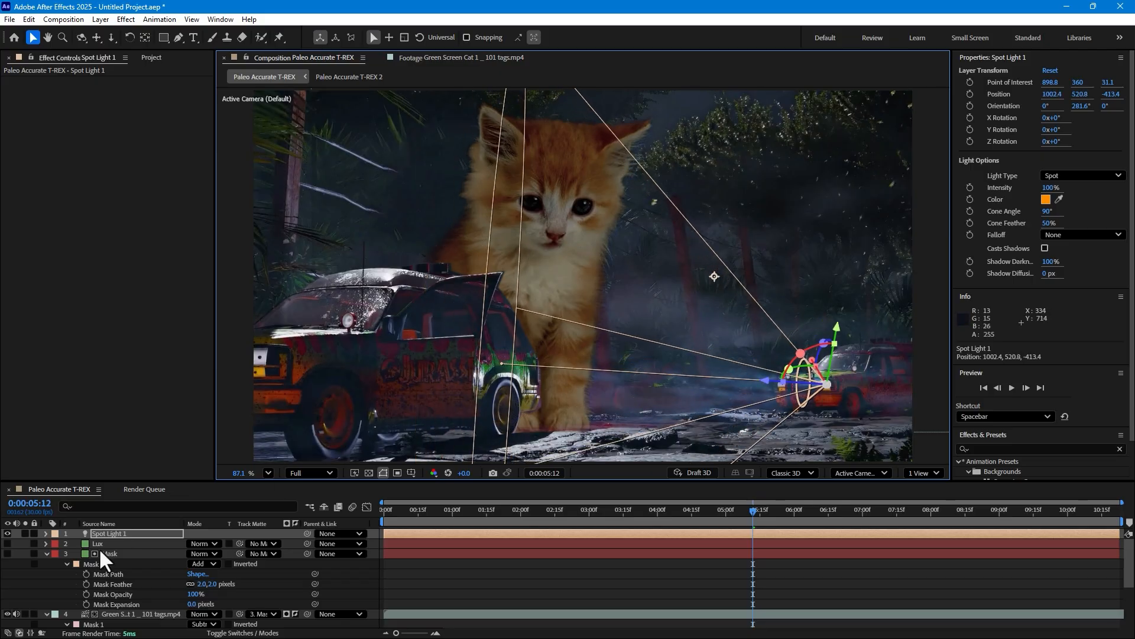
{"action": "left_click", "coordinate": [7, 543]}
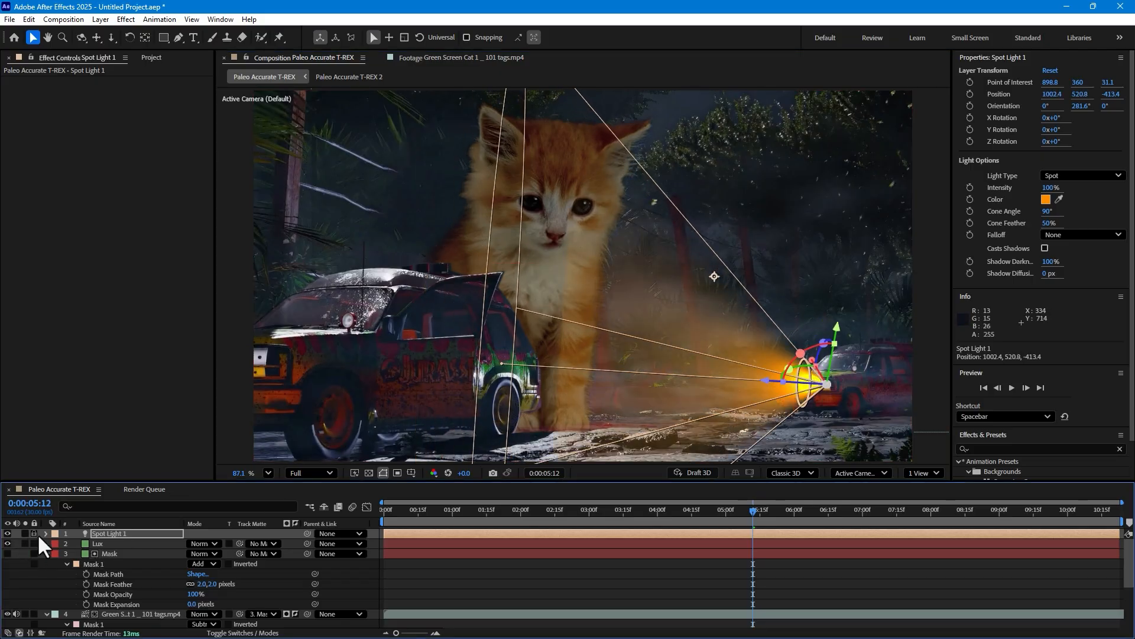
- In the Lux effect's Spot Lights settings, set Start Distance to 0 and Reach to 900
{"action": "left_click", "coordinate": [112, 543]}
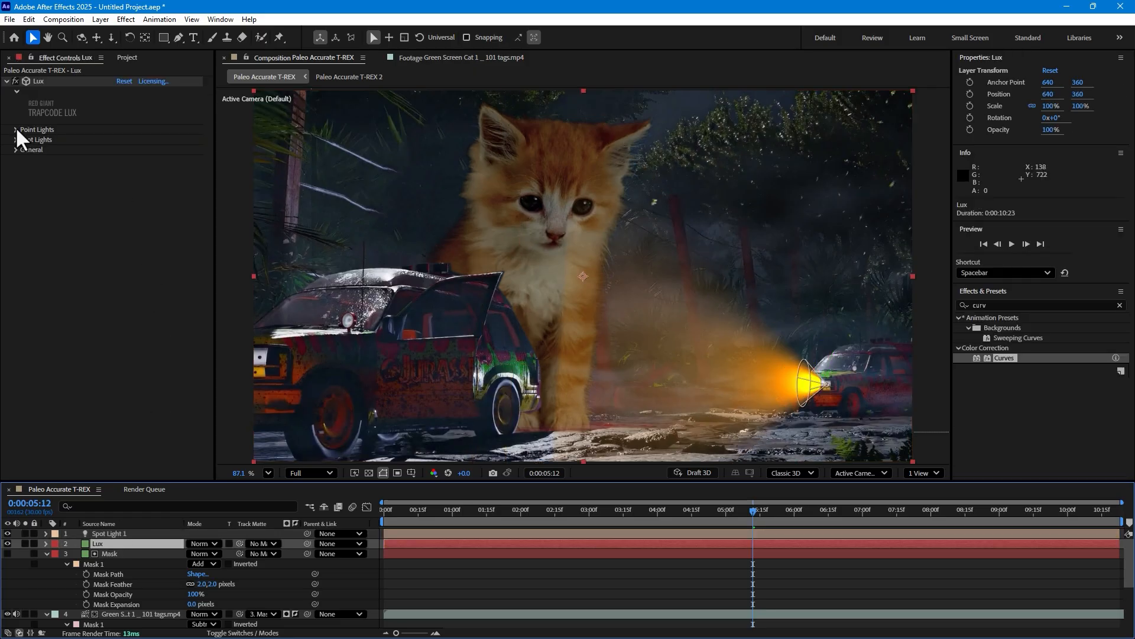
{"action": "left_click", "coordinate": [15, 129]}
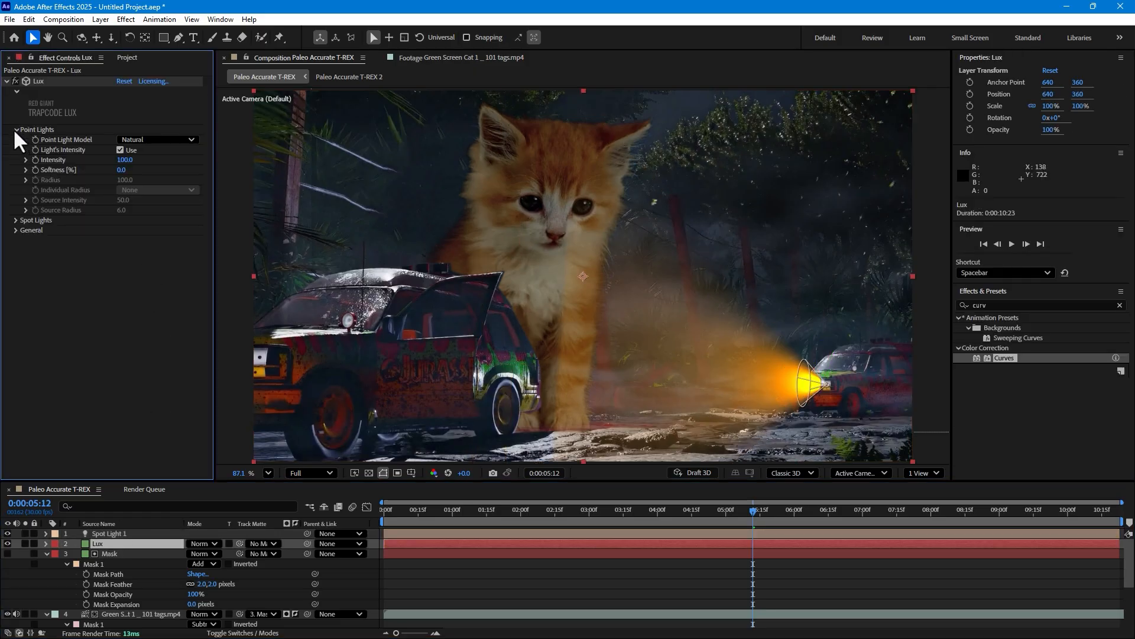
{"action": "left_click", "coordinate": [14, 129]}
{"action": "left_click", "coordinate": [15, 140]}
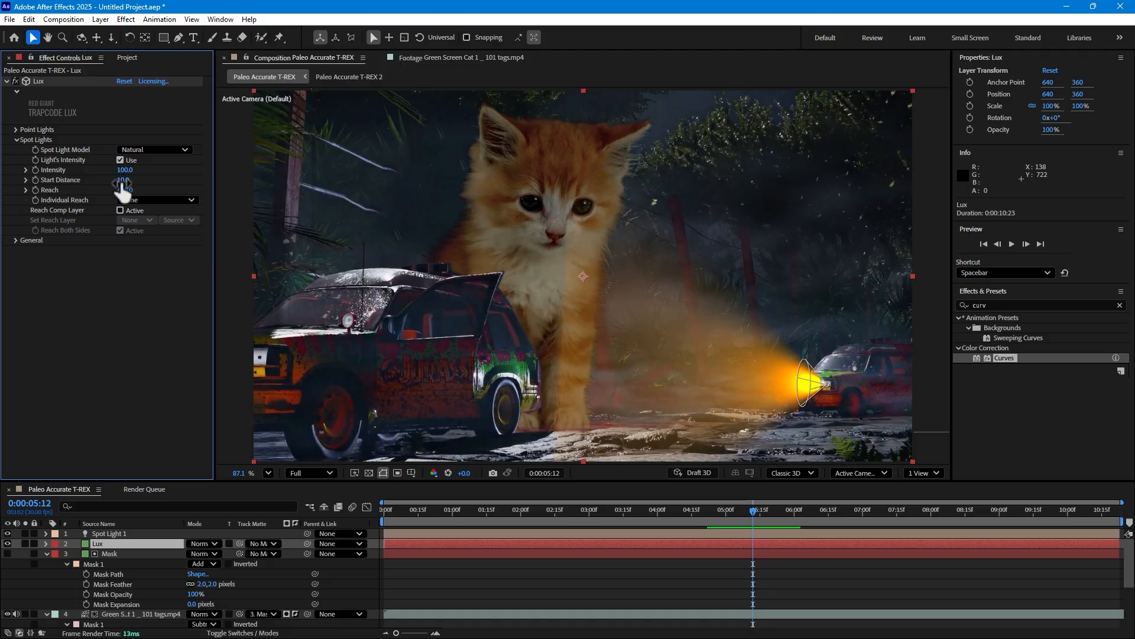
{"action": "left_click_drag", "start_coordinate": [123, 182], "coordinate": [159, 191]}
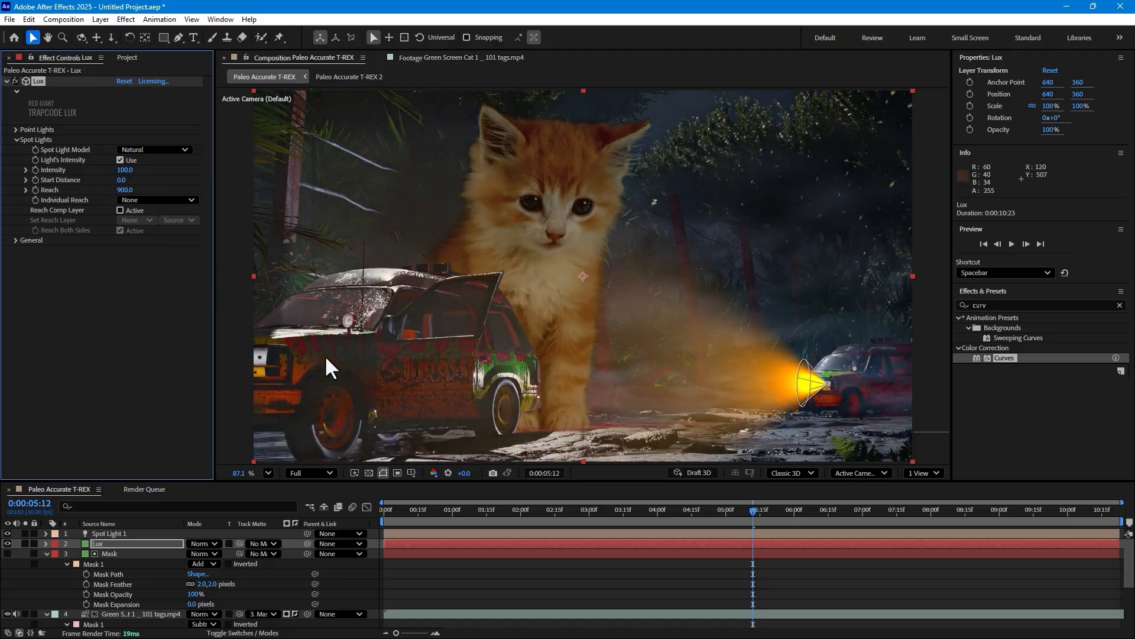
- Scrub the playhead back to frame 12 to check the light beam, and collapse the expanded layer properties
{"action": "left_click", "coordinate": [551, 568]}
{"action": "left_click_drag", "start_coordinate": [526, 516], "coordinate": [409, 516]}
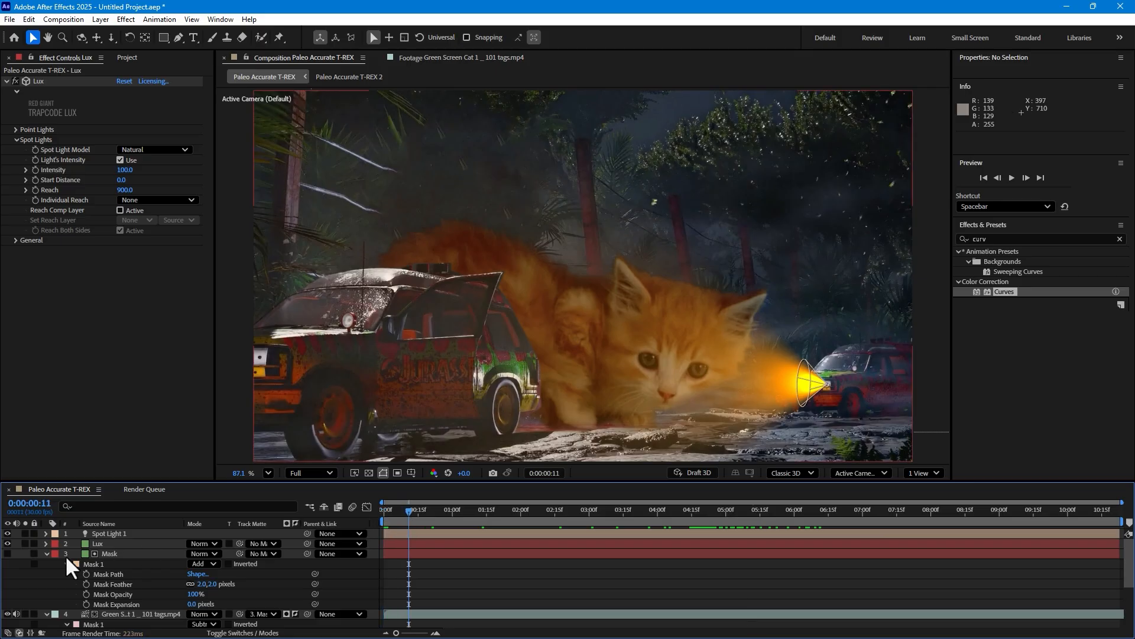
{"action": "left_click", "coordinate": [46, 553]}
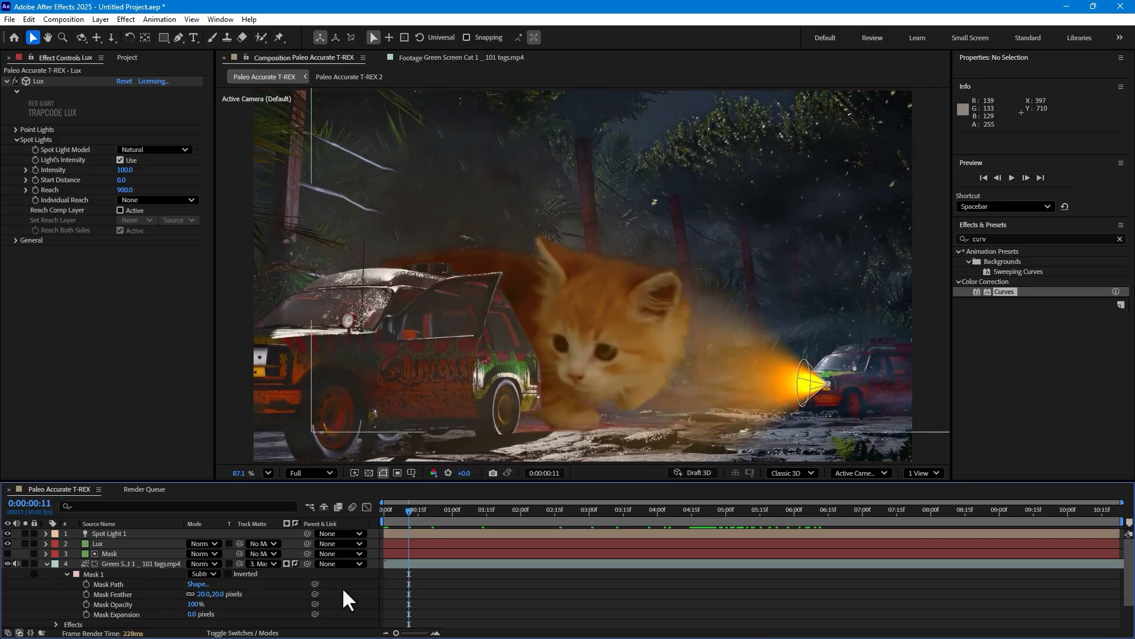
{"action": "left_click", "coordinate": [46, 563]}
{"action": "left_click", "coordinate": [47, 584]}
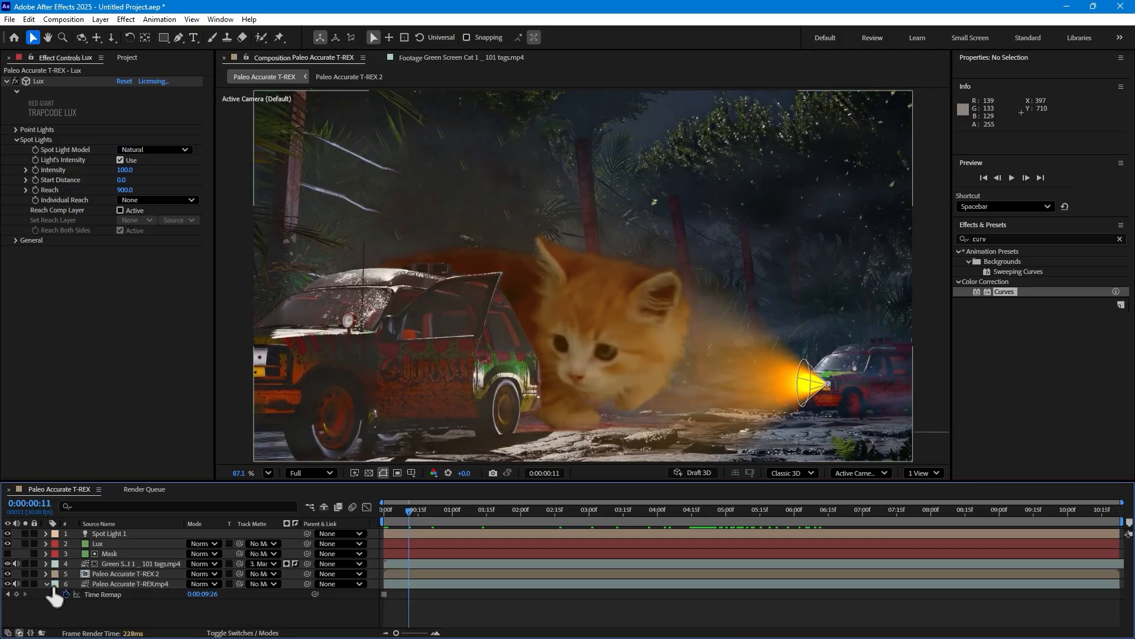
{"action": "left_click", "coordinate": [46, 583]}
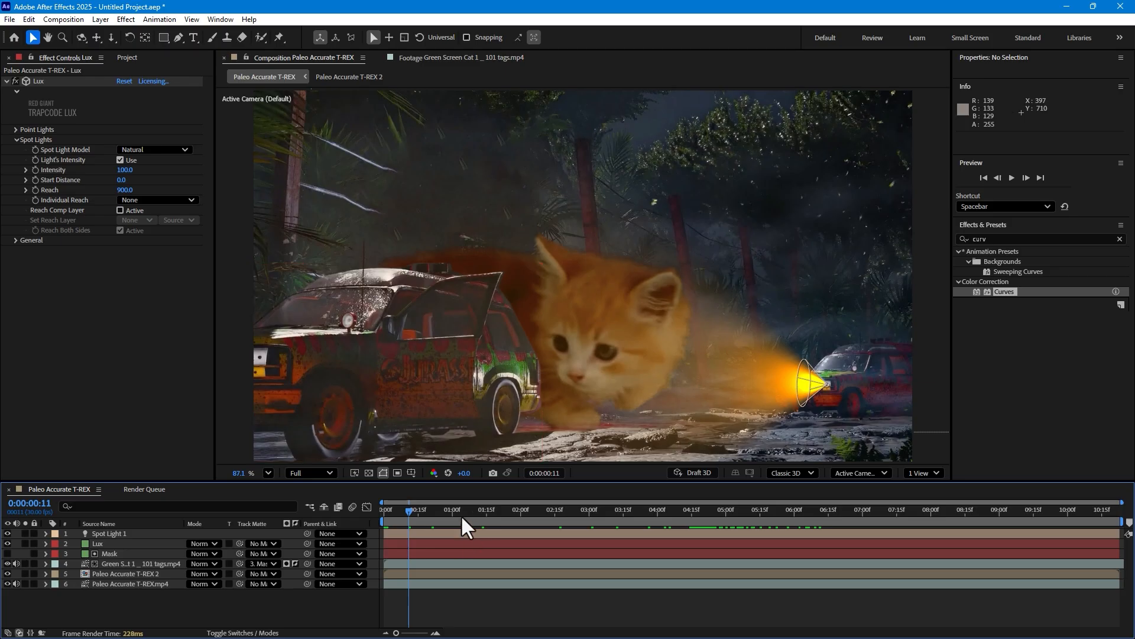
{"action": "left_click_drag", "start_coordinate": [461, 517], "coordinate": [411, 526]}
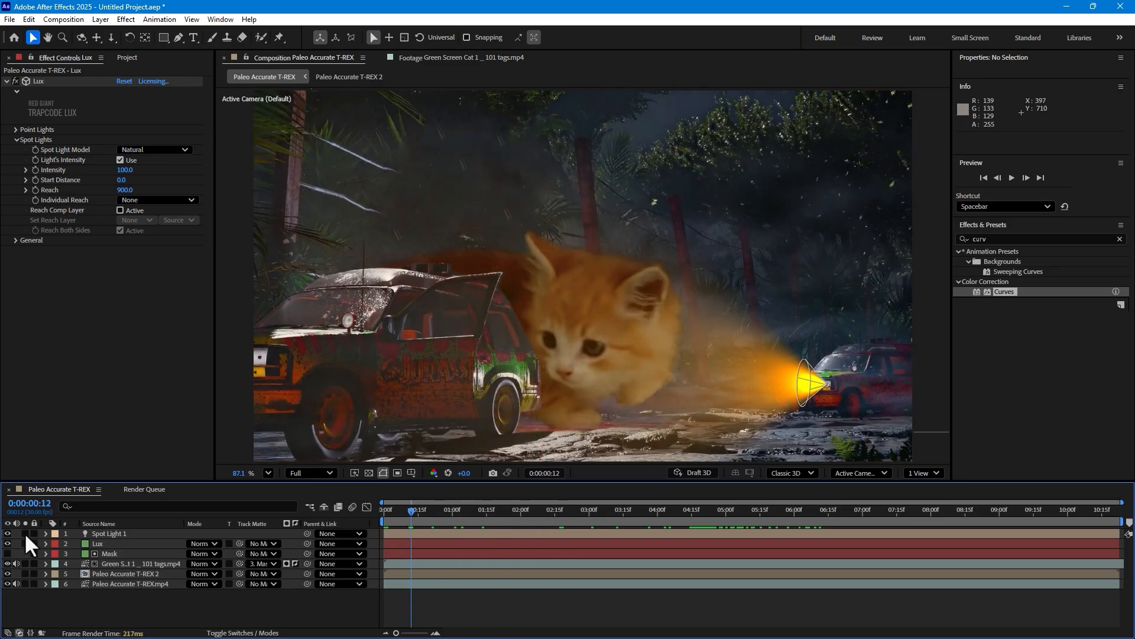
- Pre-compose all six layers into a new composition named Final Footage
{"action": "left_click_drag", "start_coordinate": [160, 621], "coordinate": [93, 527]}
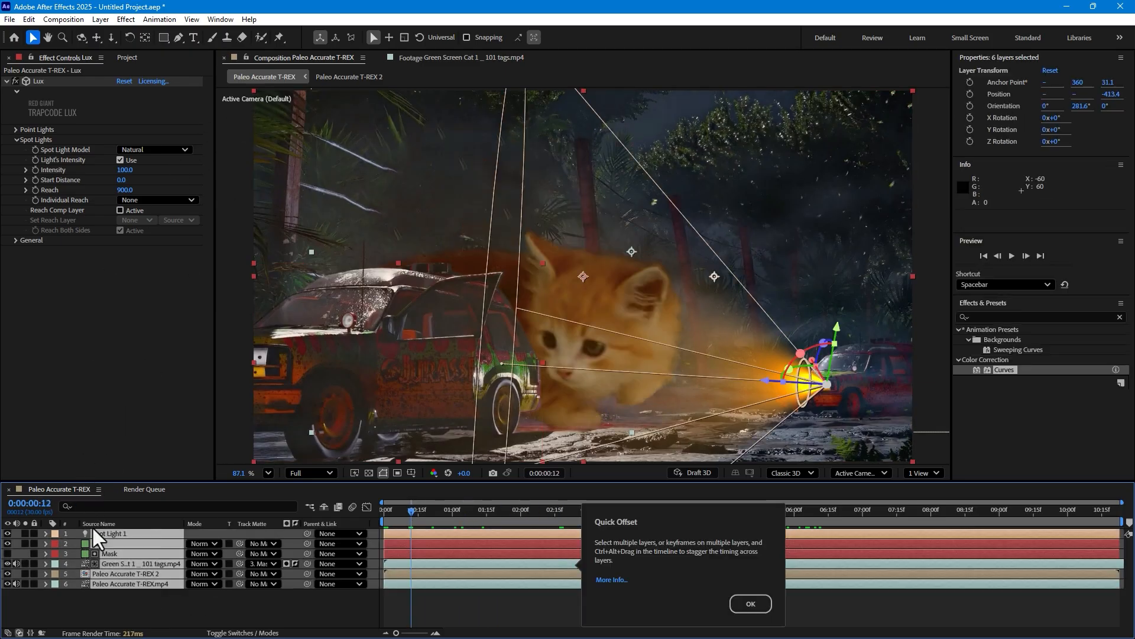
{"action": "right_click", "coordinate": [125, 550]}
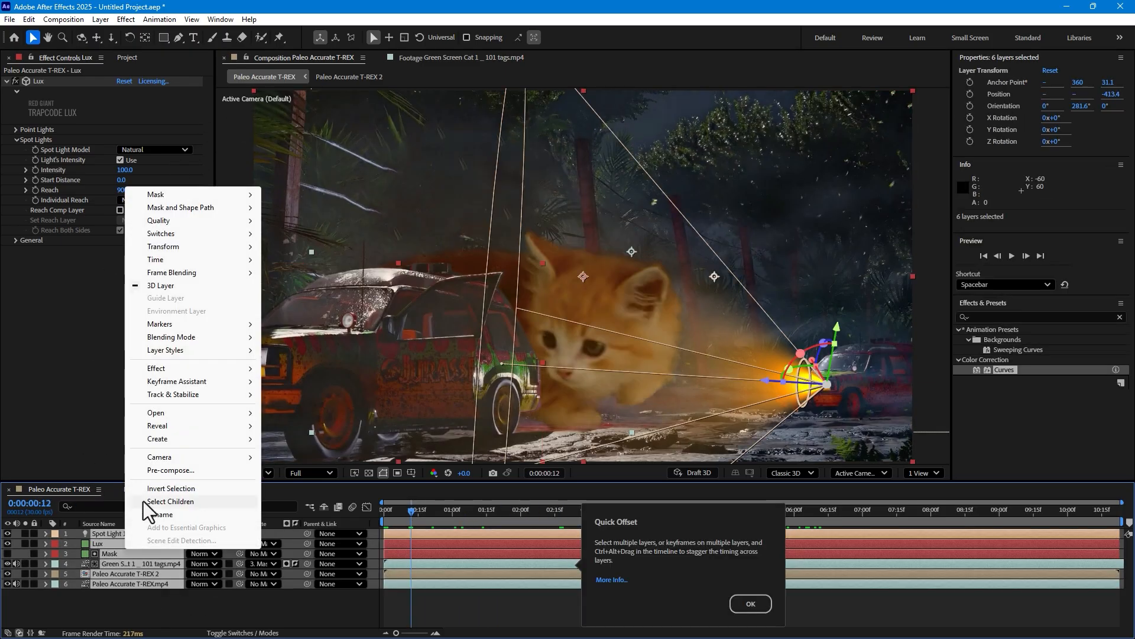
{"action": "left_click", "coordinate": [171, 470]}
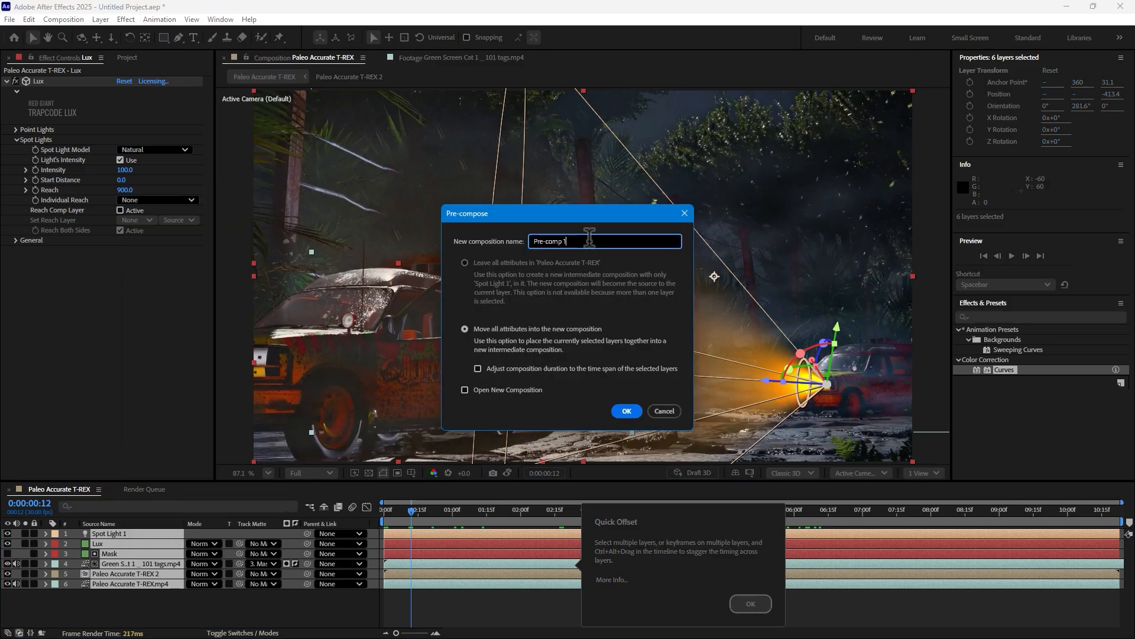
{"action": "type", "text": "Final Footage"}
{"action": "key", "text": "Return"}
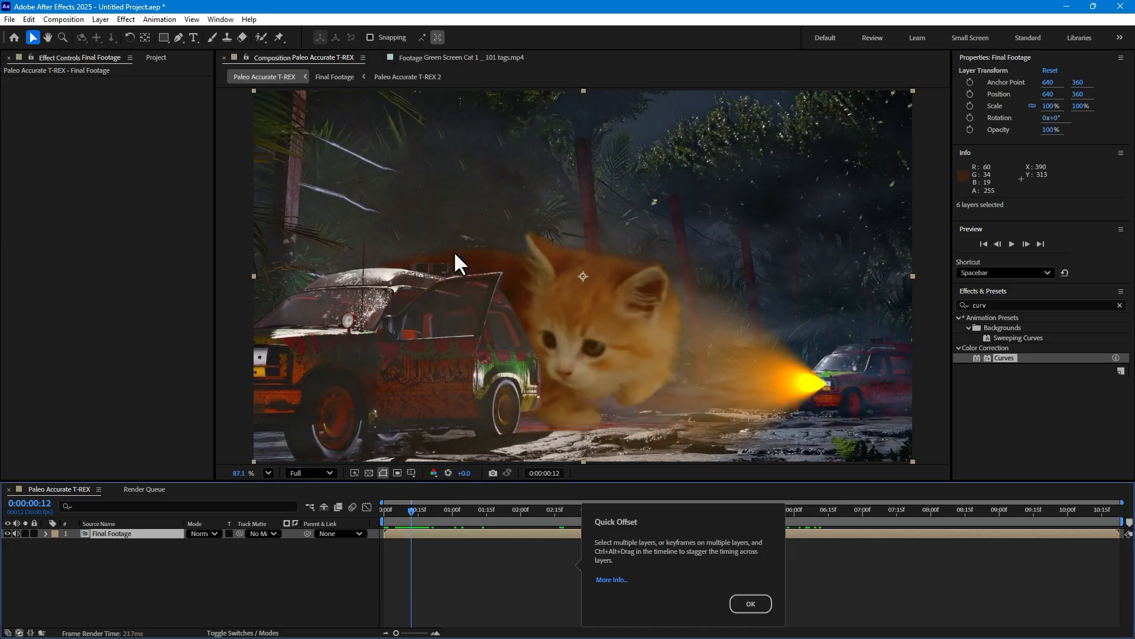
- Apply the RG Utilities uni.Camera Shake effect to the Final Footage layer and dismiss the Quick Offset tip
{"action": "left_click", "coordinate": [125, 19]}
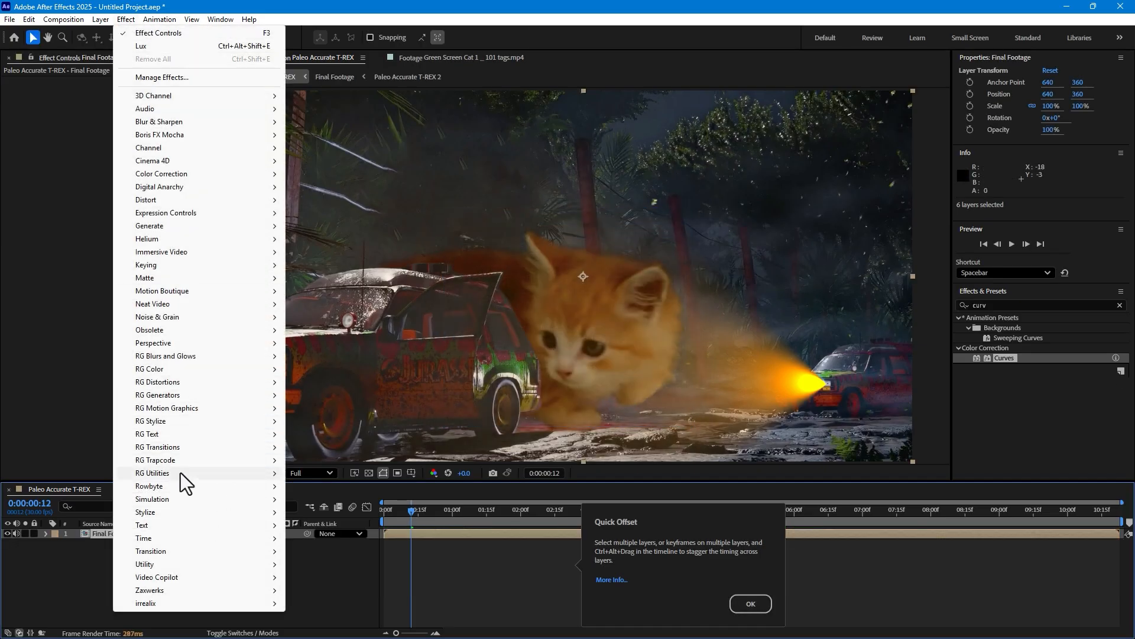
{"action": "mouse_move", "coordinate": [180, 473]}
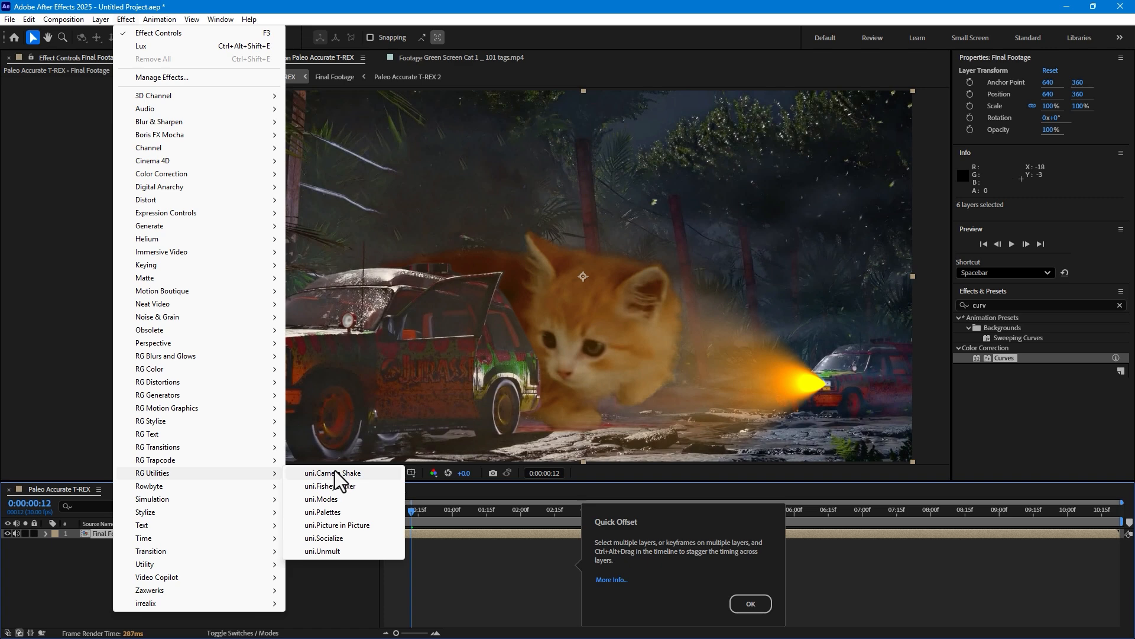
{"action": "left_click", "coordinate": [361, 472]}
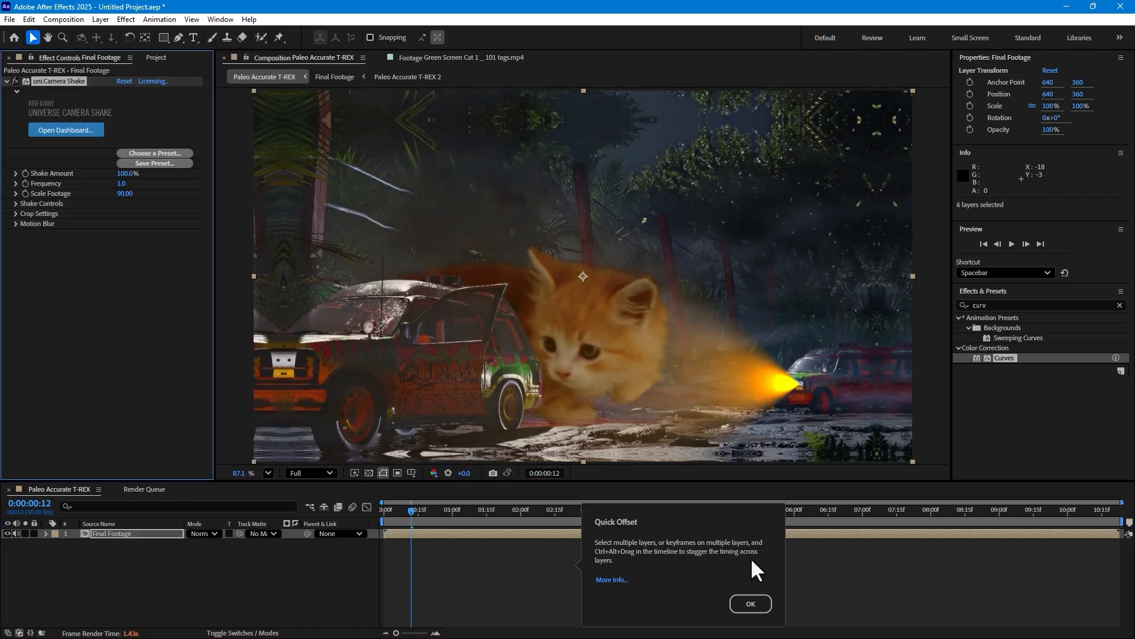
{"action": "left_click", "coordinate": [750, 604]}
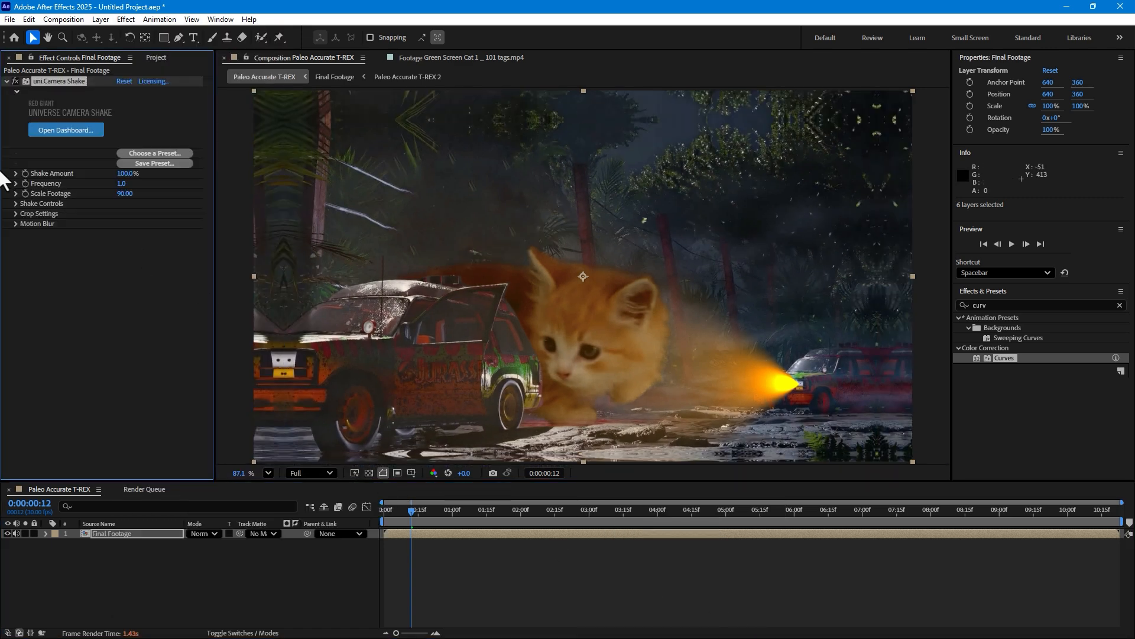
- Set the camera shake's Shake Amount to 10% and play back and scrub the footage to check it
{"action": "left_click", "coordinate": [127, 174]}
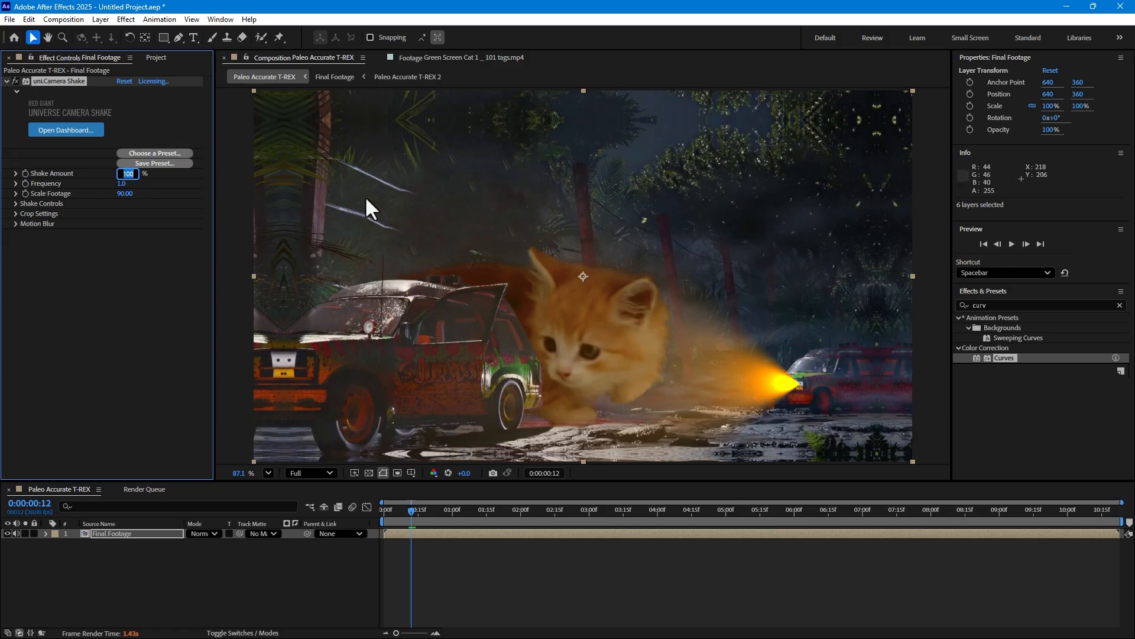
{"action": "key", "text": "Return"}
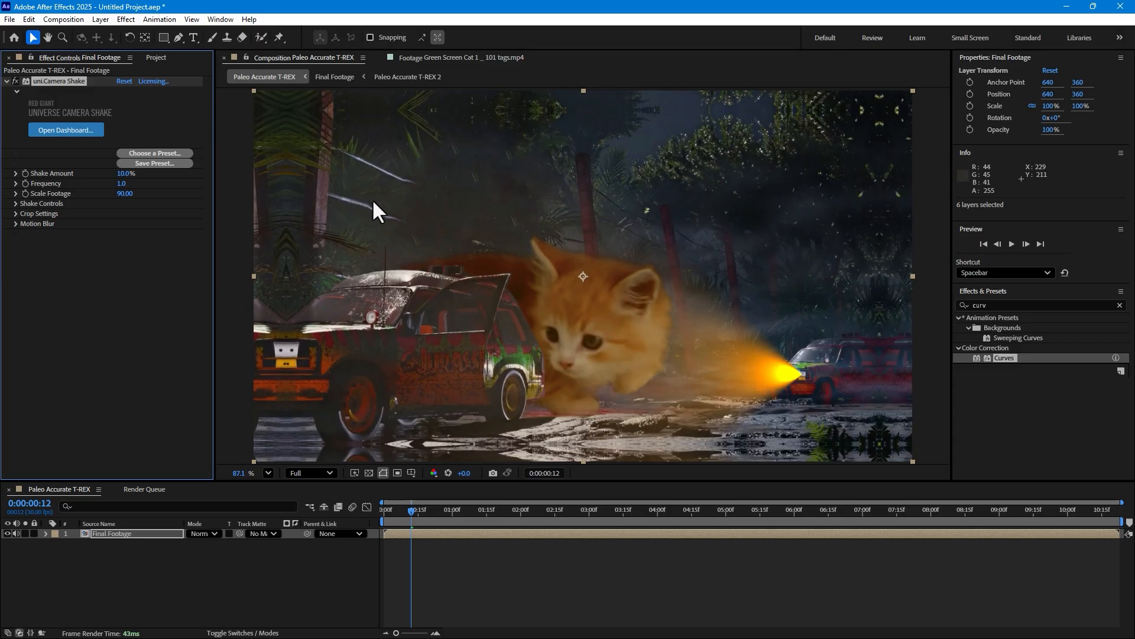
{"action": "left_click", "coordinate": [1011, 244]}
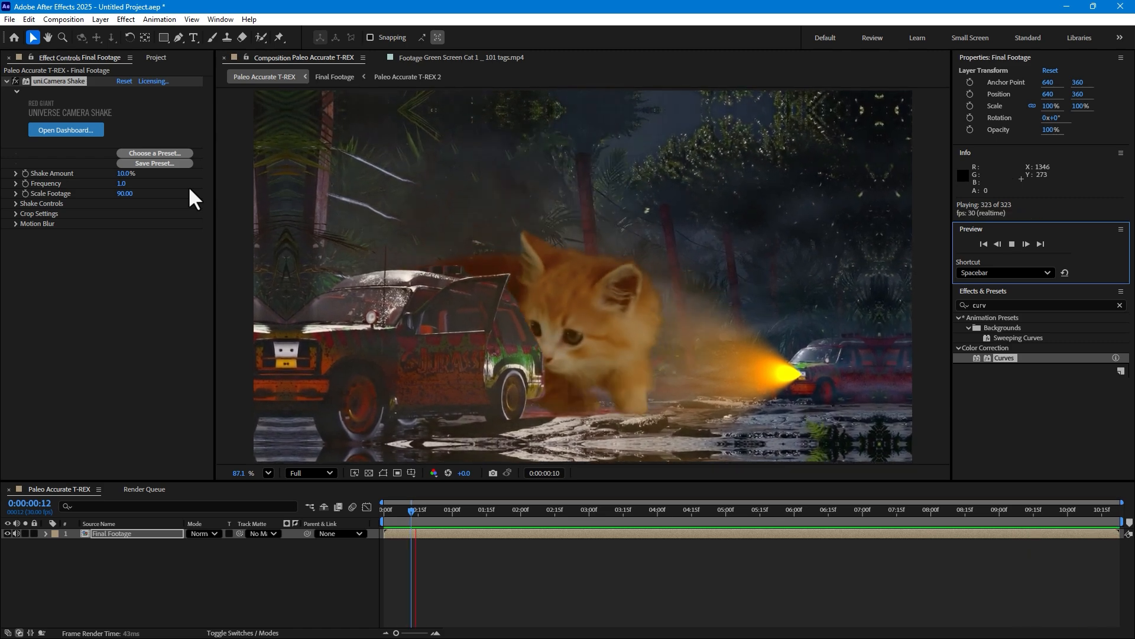
{"action": "left_click_drag", "start_coordinate": [463, 514], "coordinate": [682, 490]}
- Set the camera shake's Shake Amount to 30%
{"action": "left_click", "coordinate": [123, 174]}
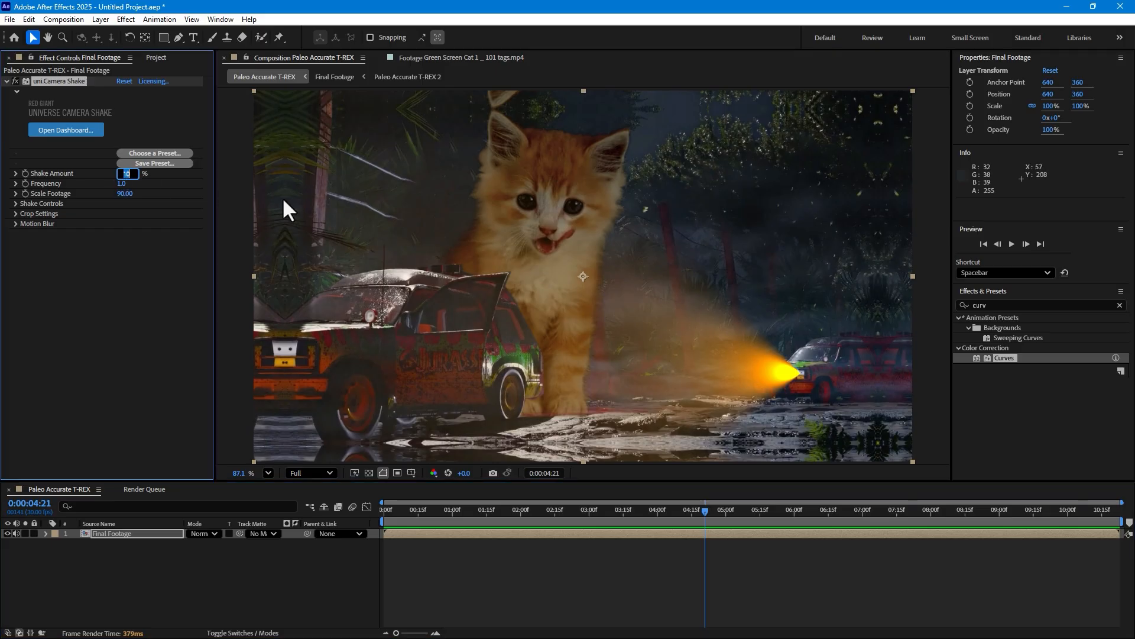
{"action": "type", "text": "30"}
{"action": "key", "text": "Return"}
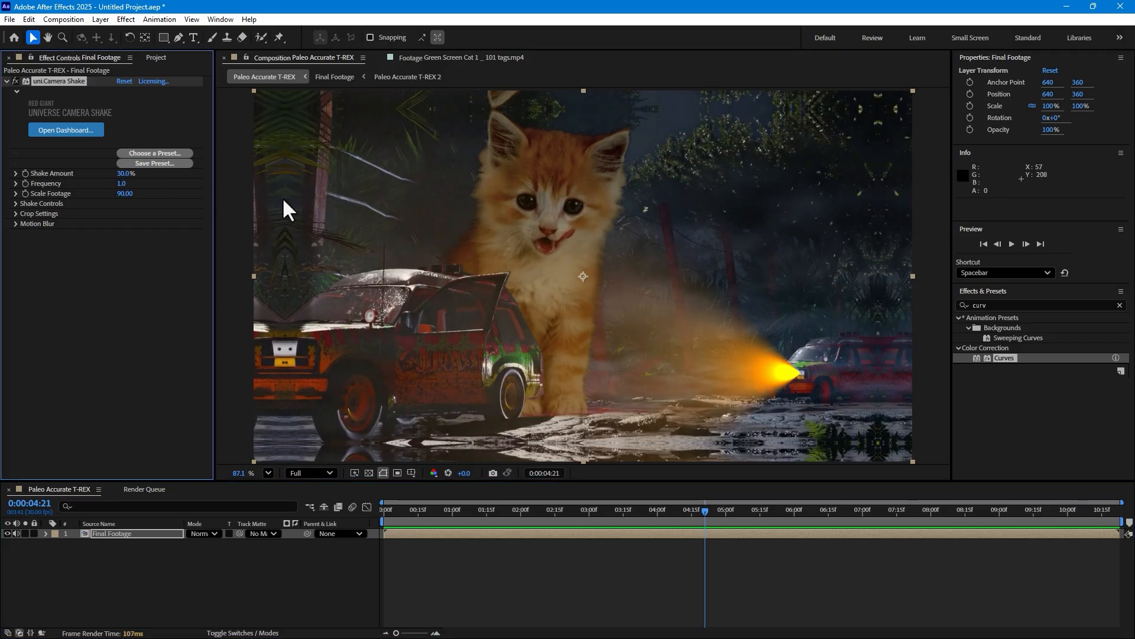
- Open the Final Footage composition, scale the green-screen cat layer to 111% and move it to about 778.9, 264.7
{"action": "double_click", "coordinate": [150, 533]}
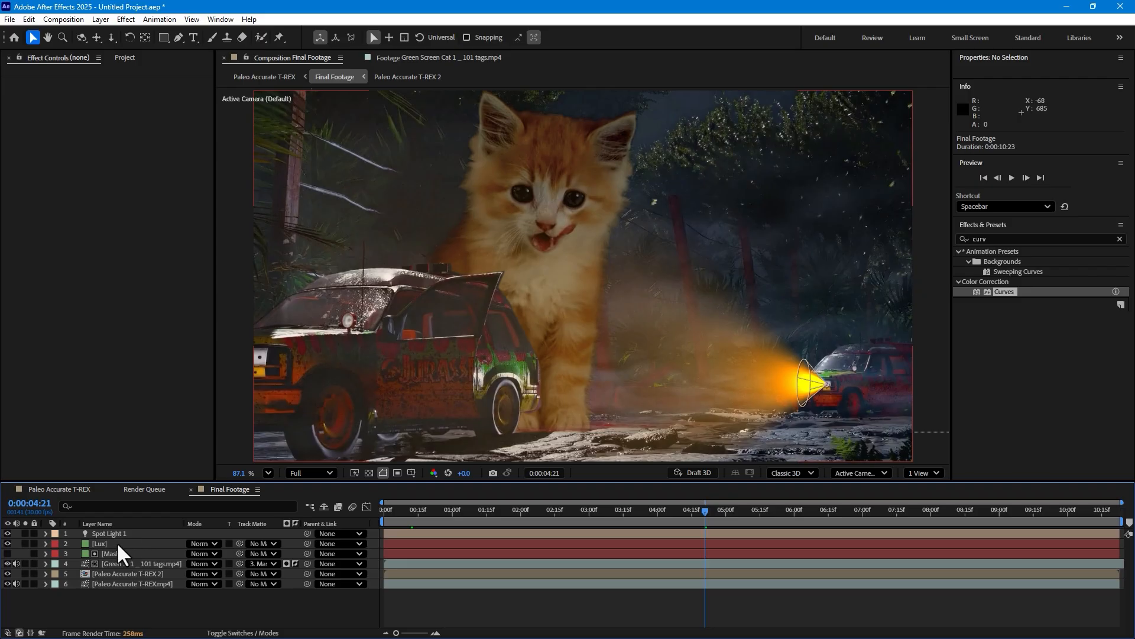
{"action": "left_click", "coordinate": [122, 562]}
{"action": "key", "text": "s"}
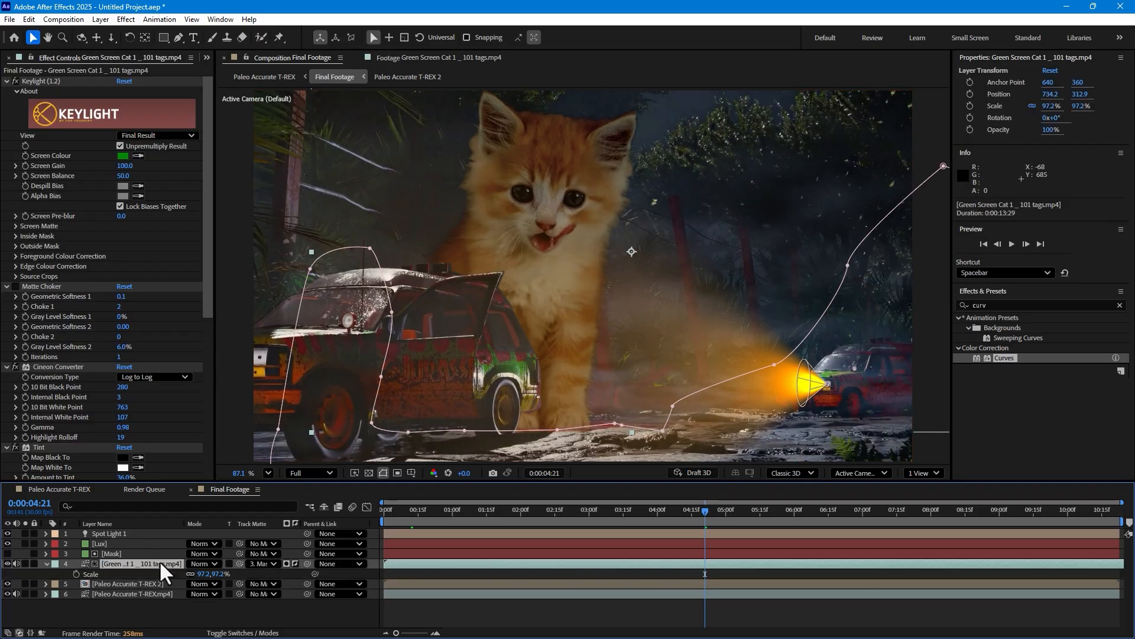
{"action": "left_click_drag", "start_coordinate": [220, 585], "coordinate": [299, 573]}
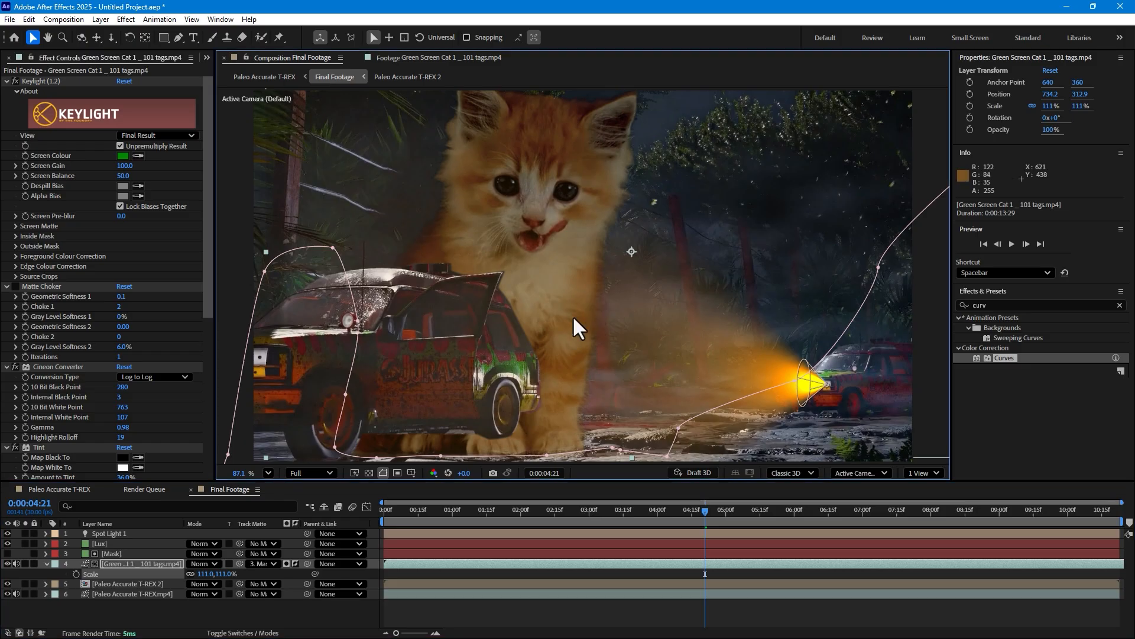
{"action": "left_click_drag", "start_coordinate": [572, 314], "coordinate": [595, 289]}
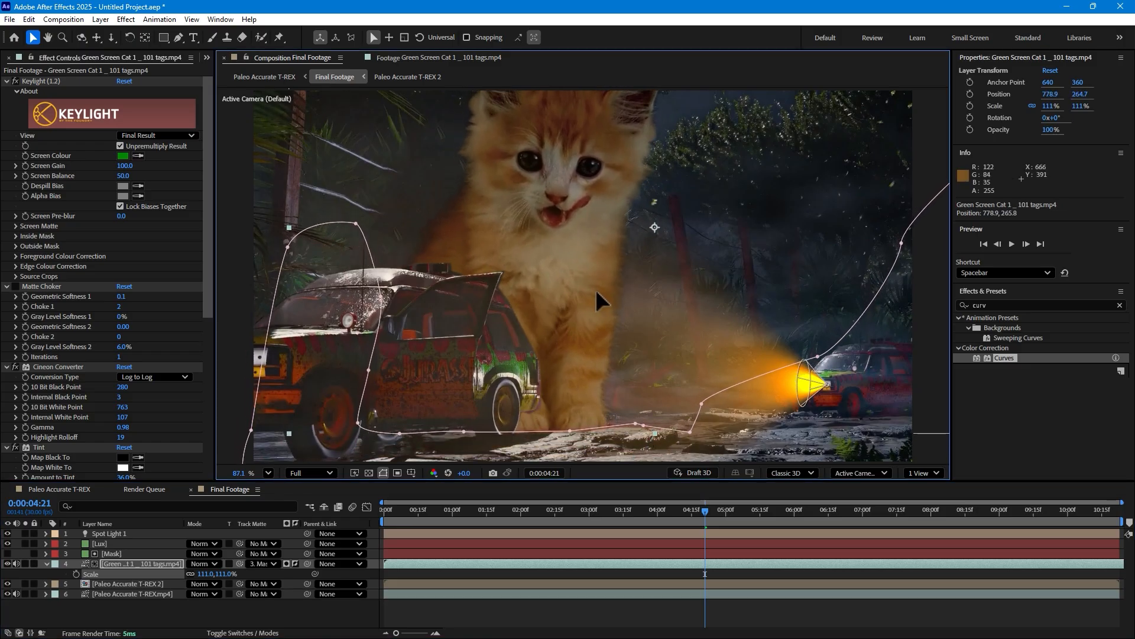
{"action": "left_click", "coordinate": [787, 603]}
- Return to the Paleo Accurate T-REX composition and scrub through it from the first frame to check the cat and shake
{"action": "left_click", "coordinate": [59, 489]}
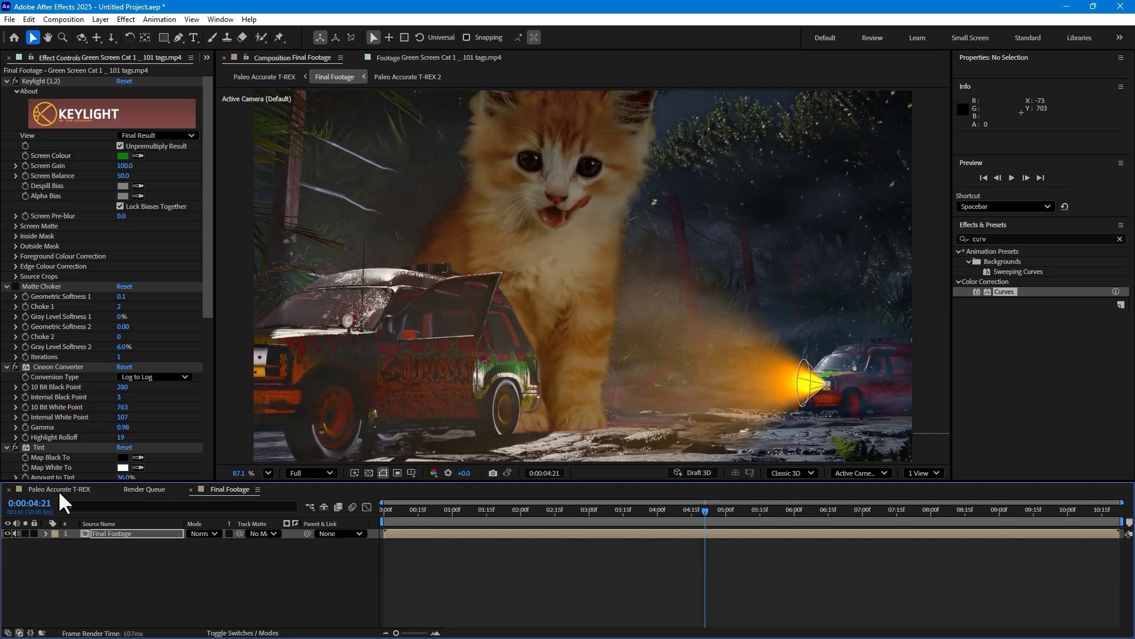
{"action": "key", "text": "Home"}
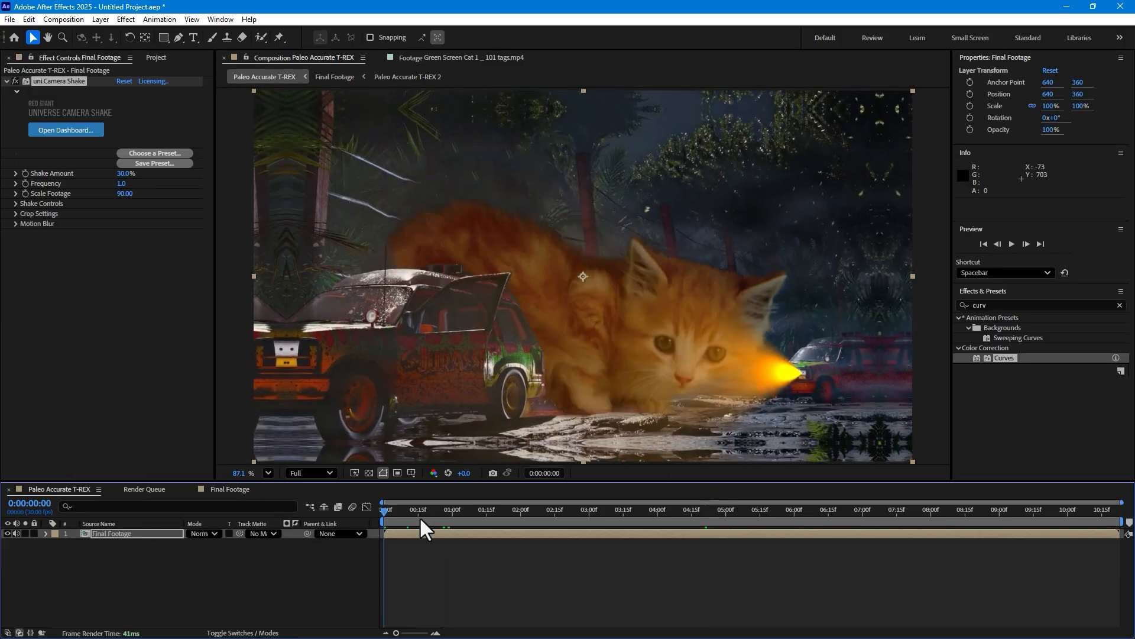
{"action": "left_click_drag", "start_coordinate": [419, 517], "coordinate": [987, 454]}
- Try a Shake Amount of 10%, settle on 5%, and preview the footage around the middle of the timeline
{"action": "left_click", "coordinate": [126, 174]}
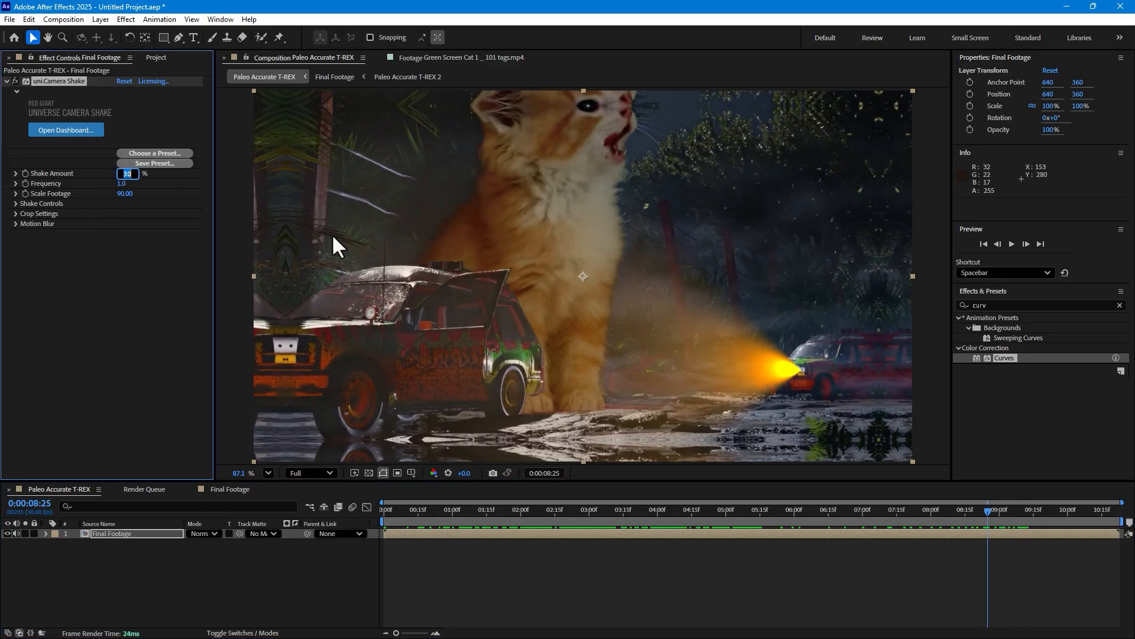
{"action": "key", "text": "Return"}
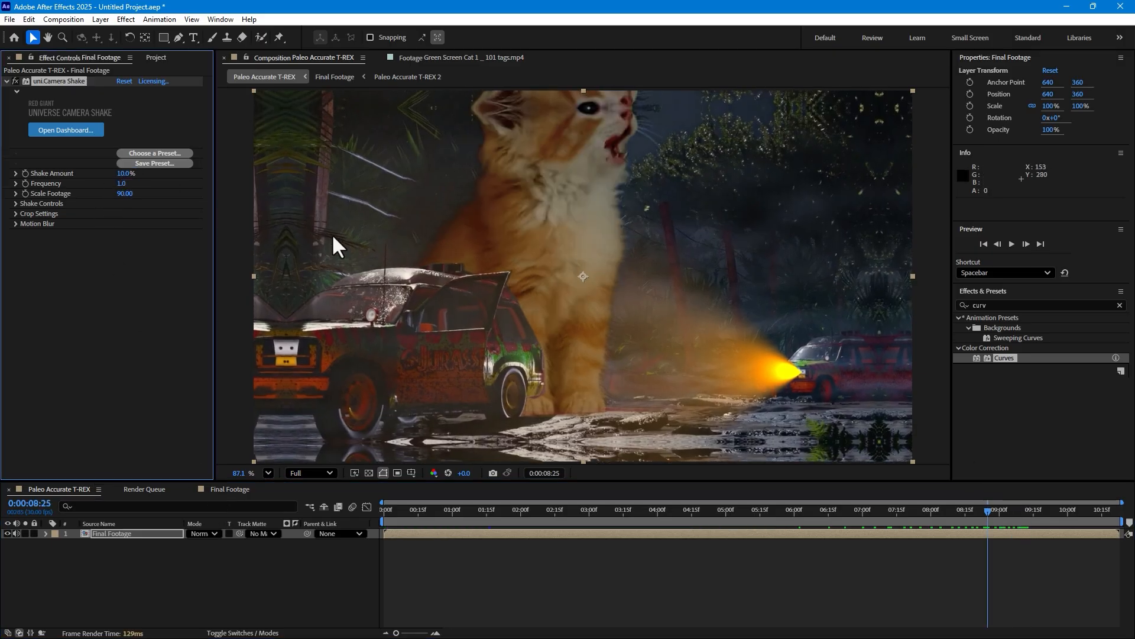
{"action": "left_click", "coordinate": [125, 174]}
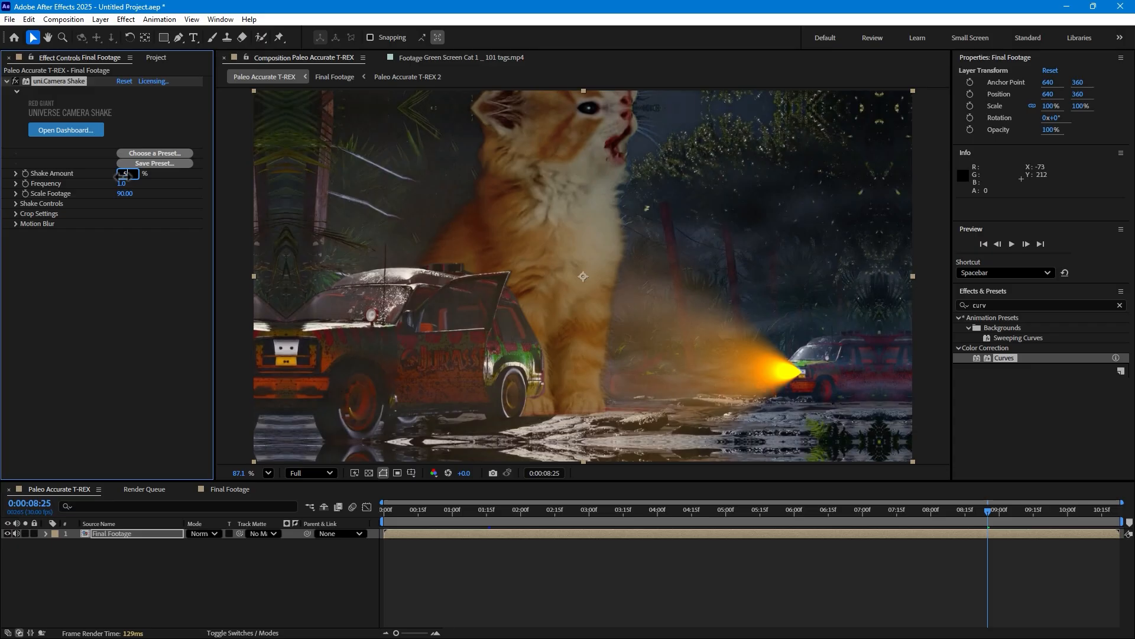
{"action": "key", "text": "Return"}
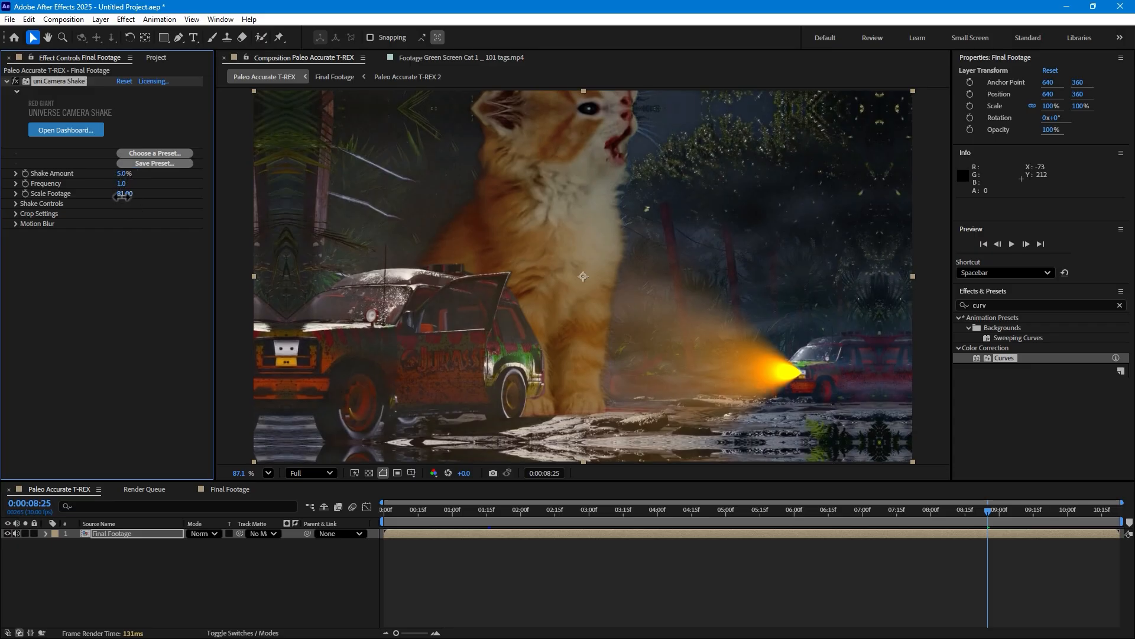
{"action": "left_click_drag", "start_coordinate": [122, 197], "coordinate": [128, 196]}
{"action": "left_click", "coordinate": [710, 510]}
{"action": "key", "text": "space"}
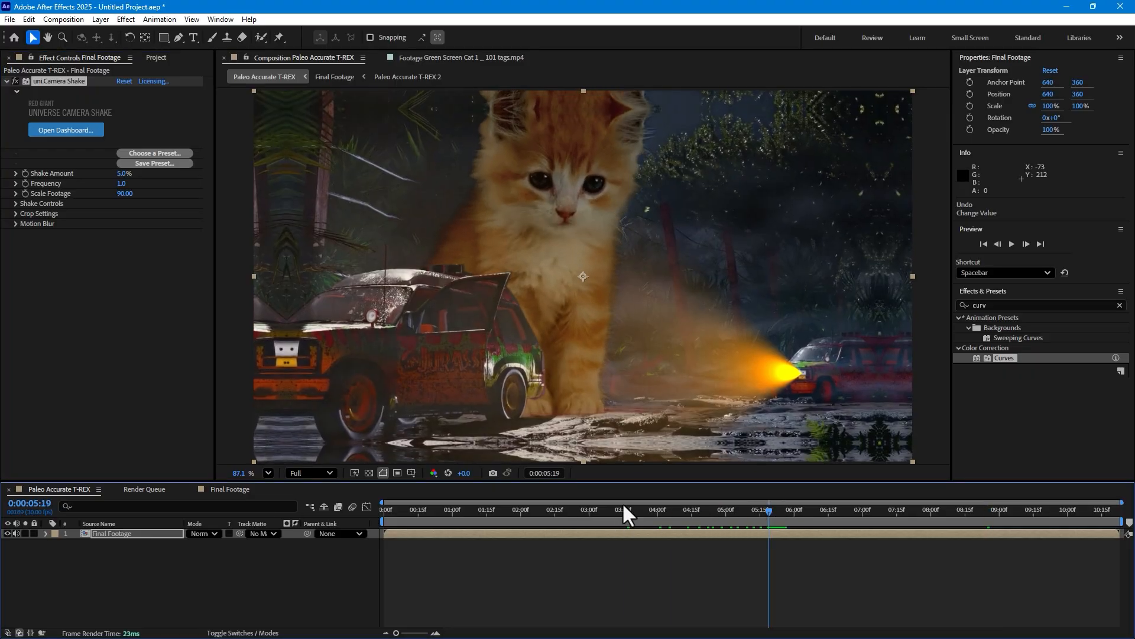
- In Final Footage, scale the cat layer to 97.4%, move it to about 770.9, 319.8, and scrub to check its framing
{"action": "left_click", "coordinate": [238, 492]}
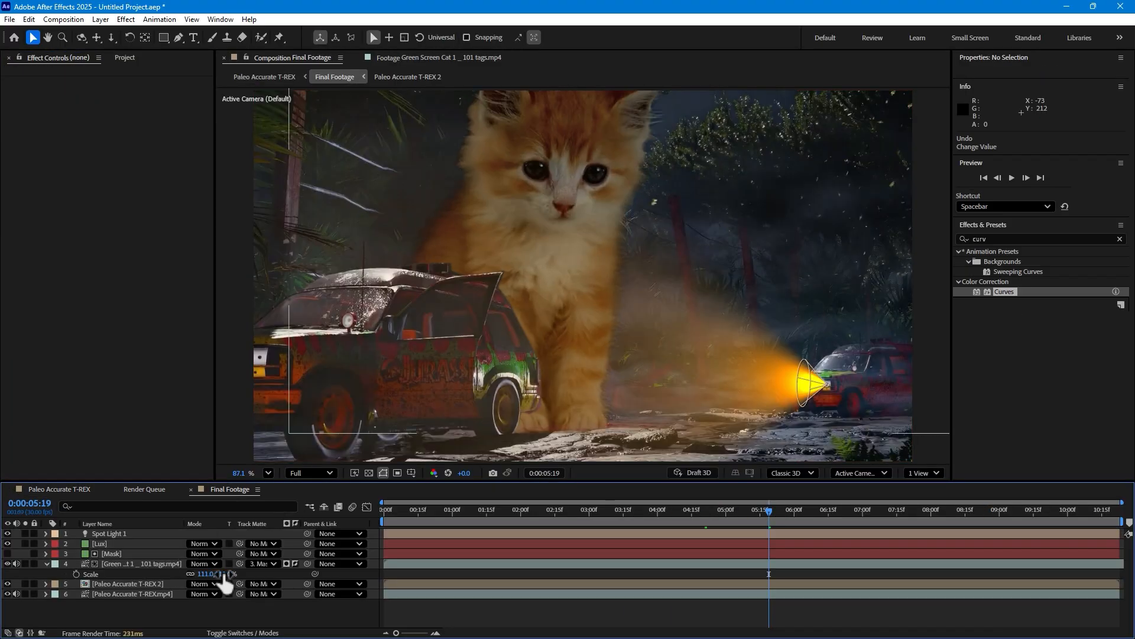
{"action": "left_click_drag", "start_coordinate": [224, 582], "coordinate": [216, 583]}
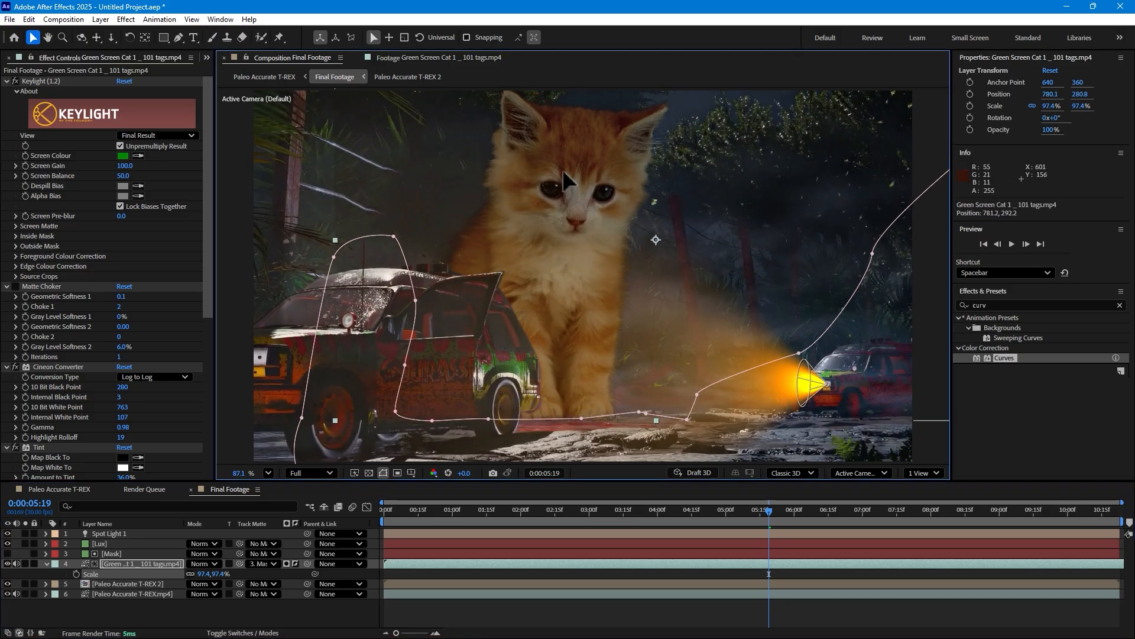
{"action": "left_click_drag", "start_coordinate": [563, 169], "coordinate": [558, 184]}
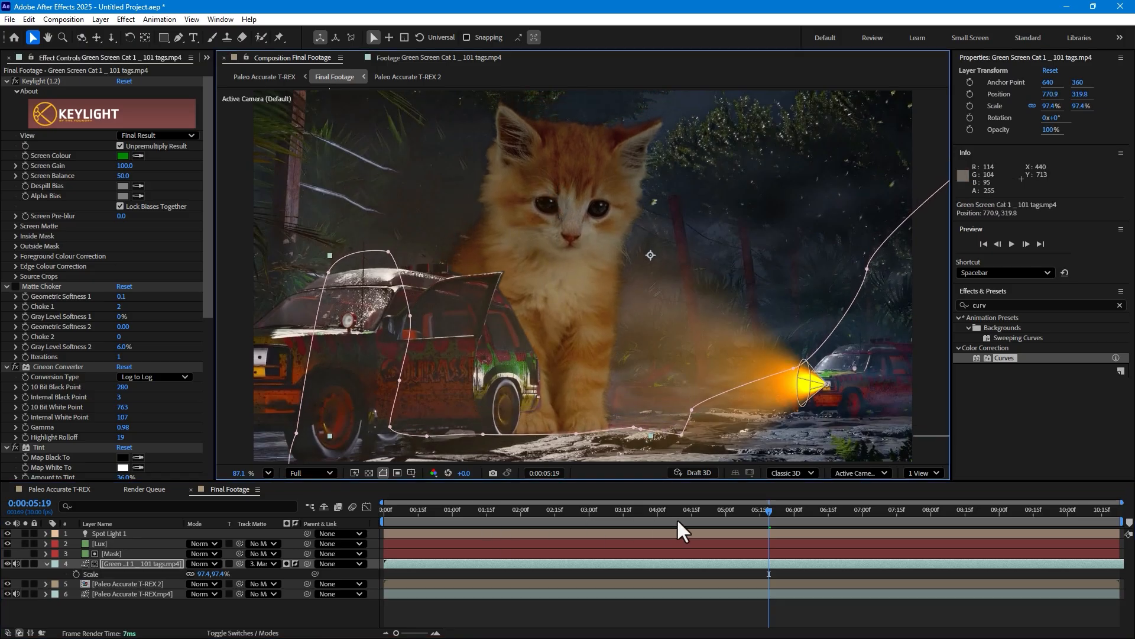
{"action": "left_click_drag", "start_coordinate": [730, 506], "coordinate": [975, 467]}
{"action": "left_click", "coordinate": [64, 488]}
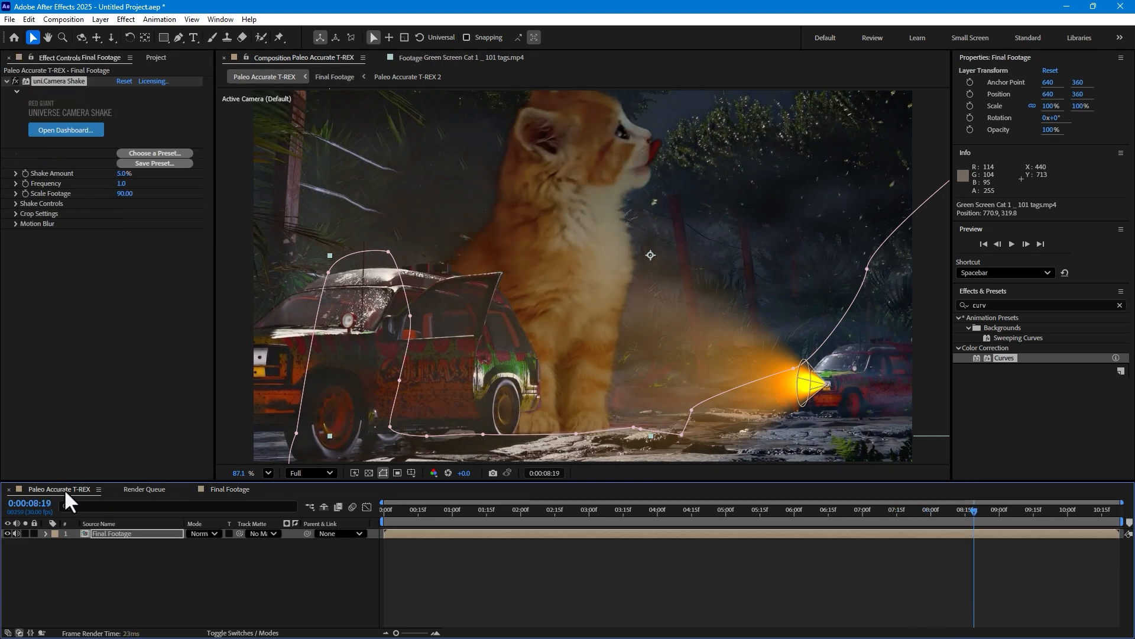
- In Final Footage, scale the cat layer to 86.8%, place it at about 745.6, 355.4, and scrub the timeline to check it
{"action": "left_click", "coordinate": [230, 488]}
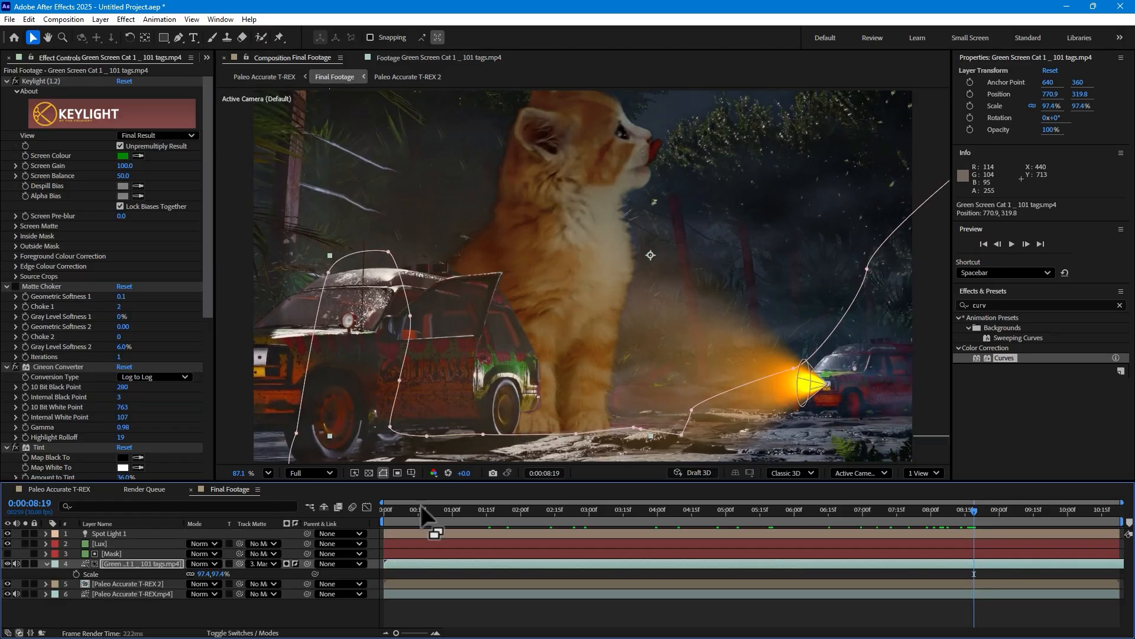
{"action": "left_click_drag", "start_coordinate": [222, 582], "coordinate": [181, 582]}
{"action": "left_click_drag", "start_coordinate": [572, 234], "coordinate": [569, 249]}
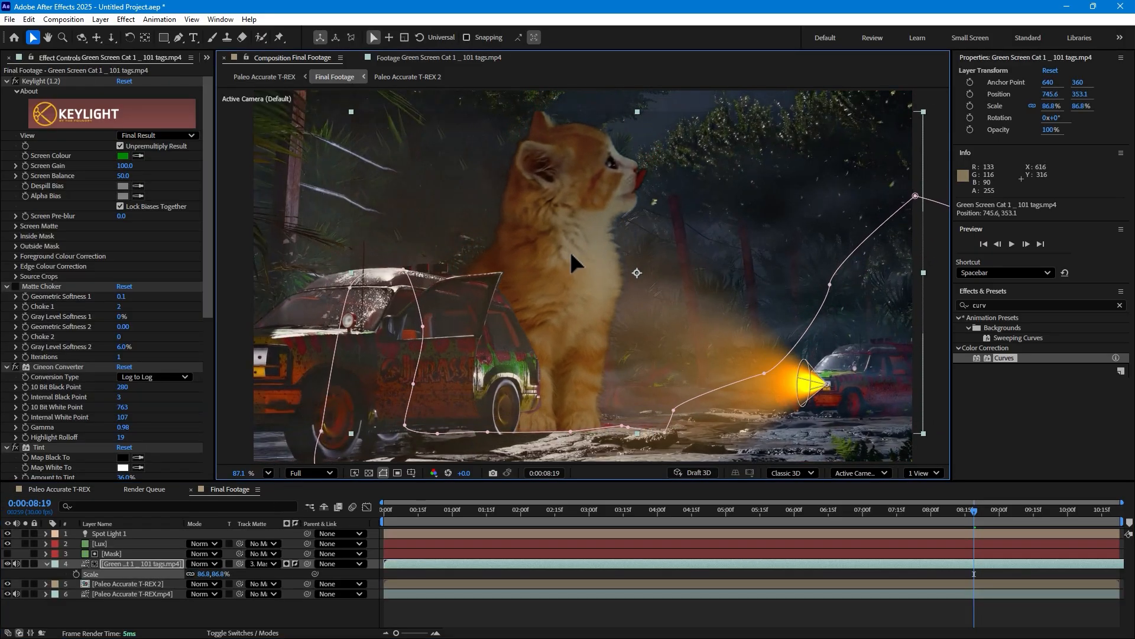
{"action": "left_click", "coordinate": [609, 605]}
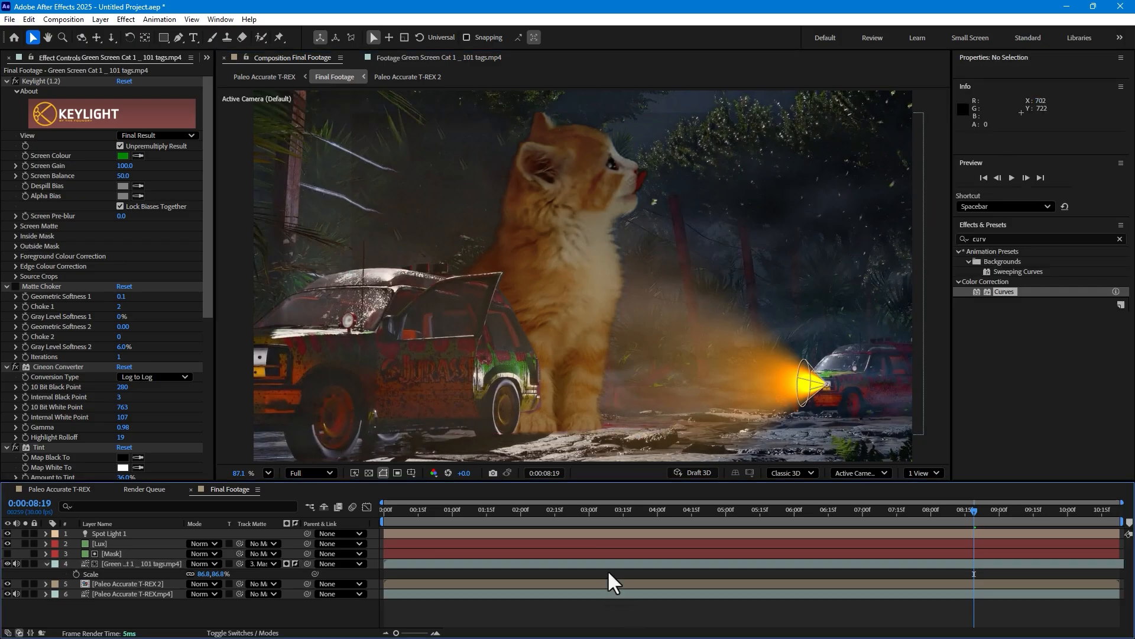
{"action": "left_click_drag", "start_coordinate": [612, 511], "coordinate": [987, 445]}
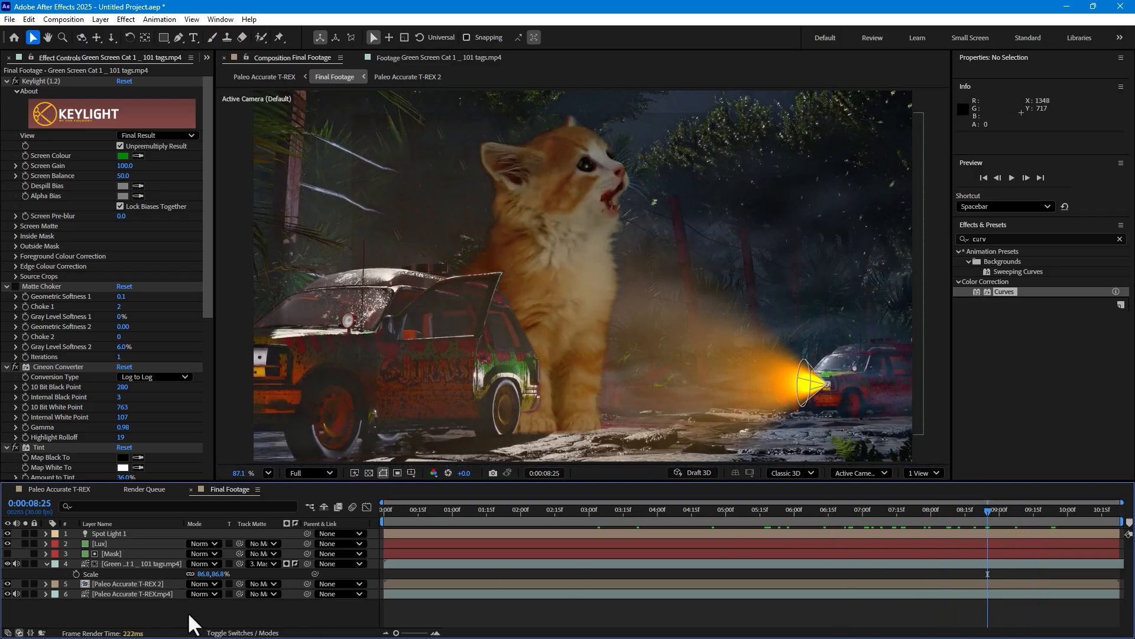
- Reveal the green-screen cat layer's mask and delete Mask 1
{"action": "left_click", "coordinate": [116, 563]}
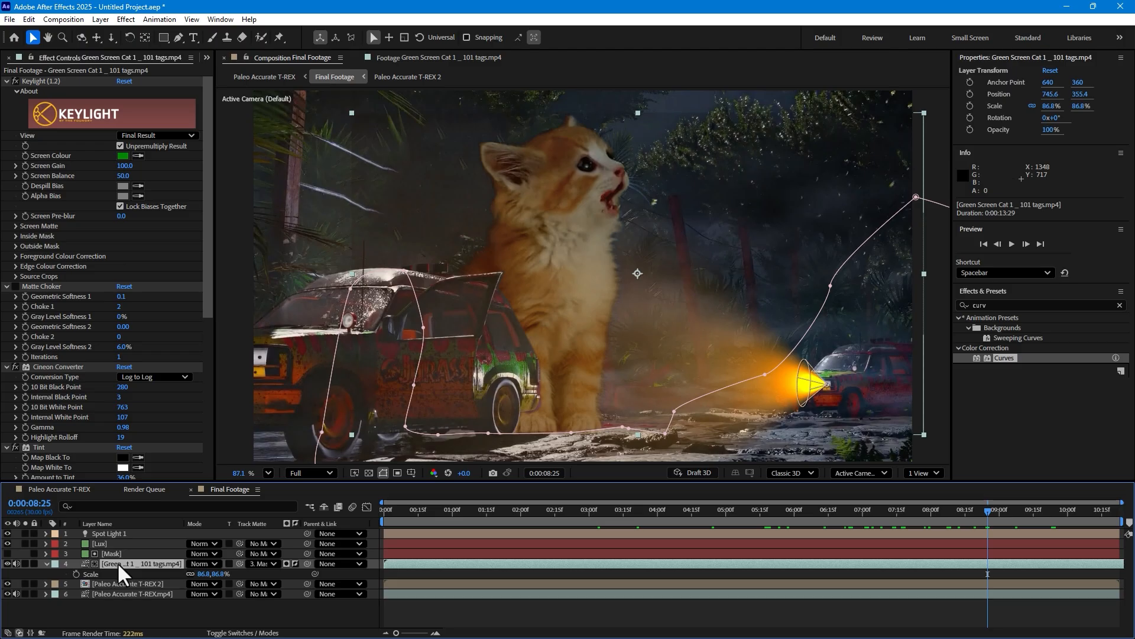
{"action": "key", "text": "m"}
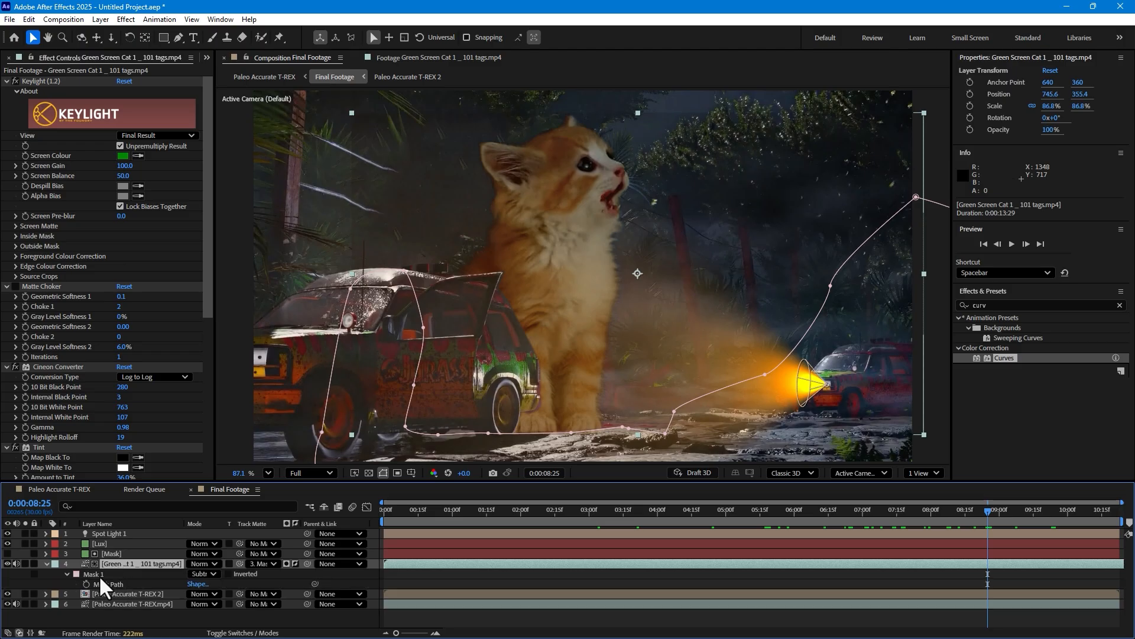
{"action": "left_click", "coordinate": [95, 573]}
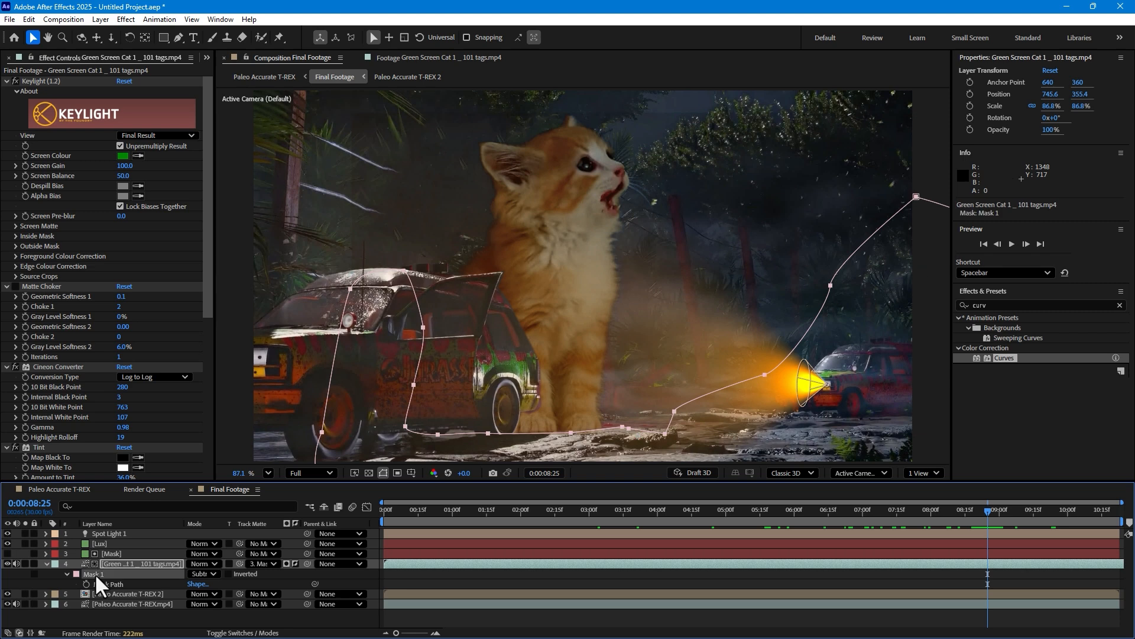
{"action": "key", "text": "Delete"}
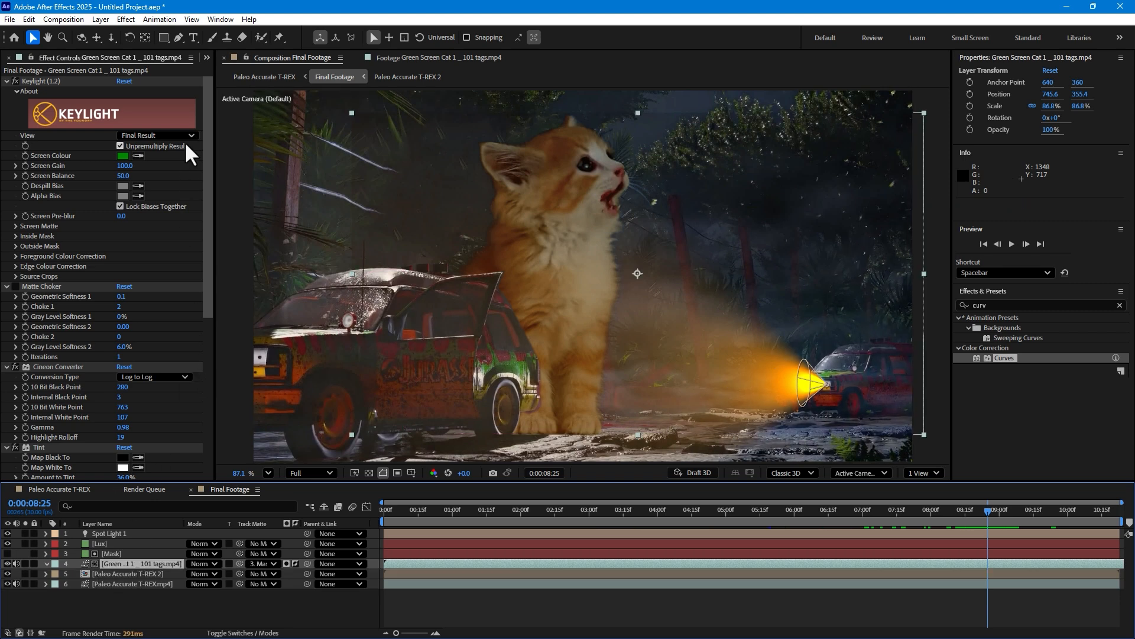
- Draw a closed curved mask loosely around the upright cat on the green-screen cat layer with the Pen tool
{"action": "left_click", "coordinate": [178, 38]}
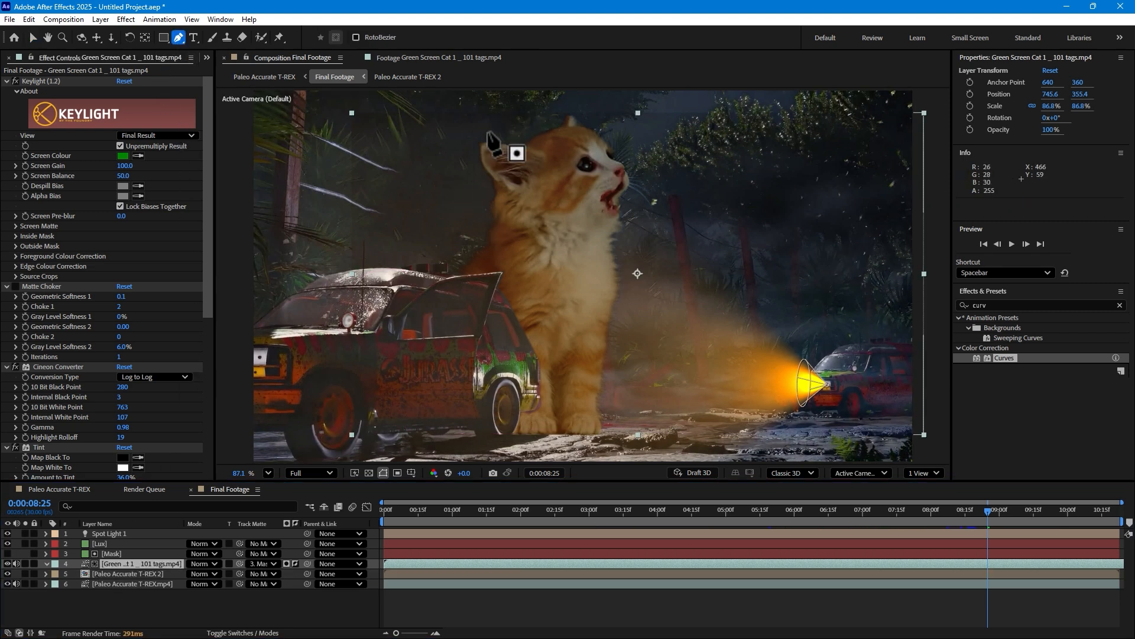
{"action": "left_click", "coordinate": [602, 432]}
{"action": "left_click", "coordinate": [639, 376]}
{"action": "left_click", "coordinate": [687, 331]}
{"action": "left_click", "coordinate": [714, 283]}
{"action": "left_click", "coordinate": [751, 217]}
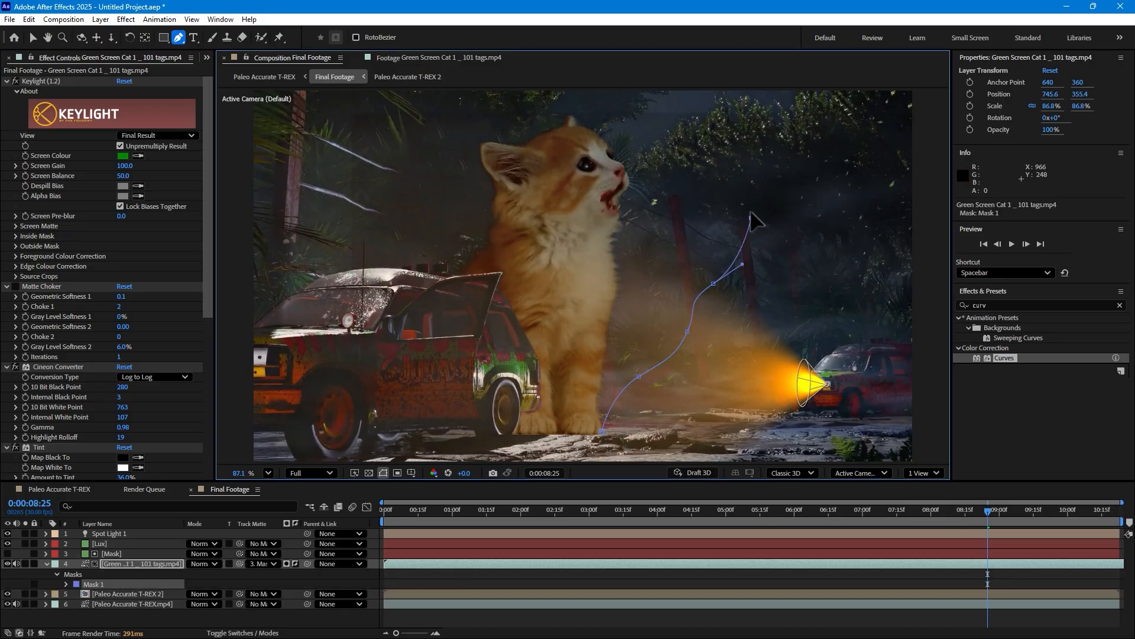
{"action": "left_click", "coordinate": [741, 191]}
{"action": "left_click", "coordinate": [699, 158]}
{"action": "left_click", "coordinate": [534, 110]}
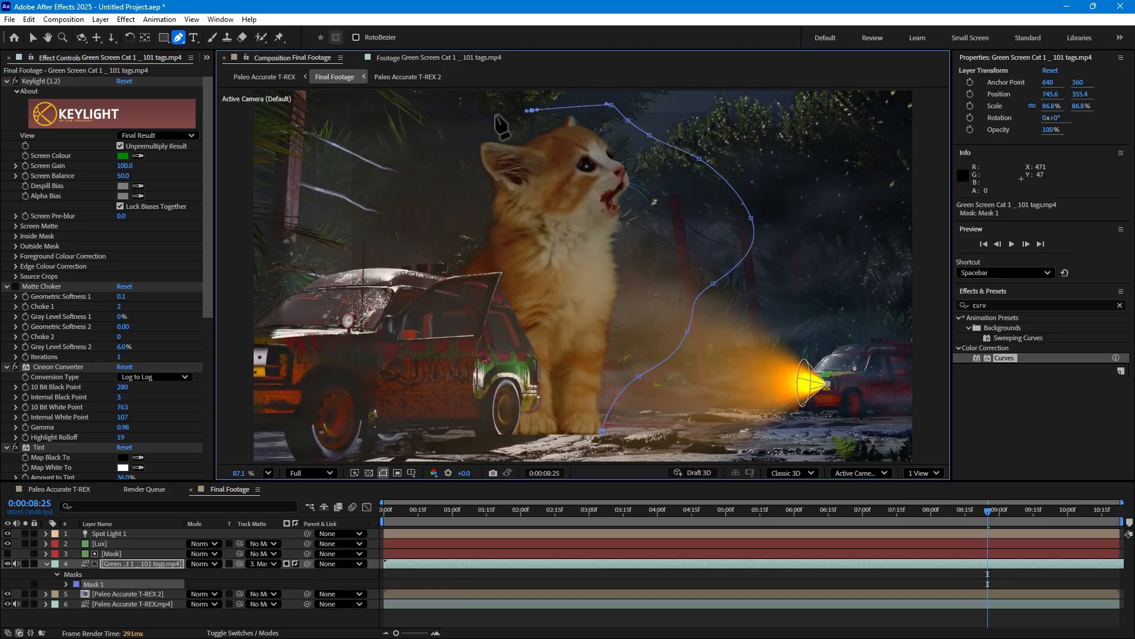
{"action": "left_click", "coordinate": [453, 182]}
{"action": "left_click", "coordinate": [448, 225]}
{"action": "left_click", "coordinate": [433, 251]}
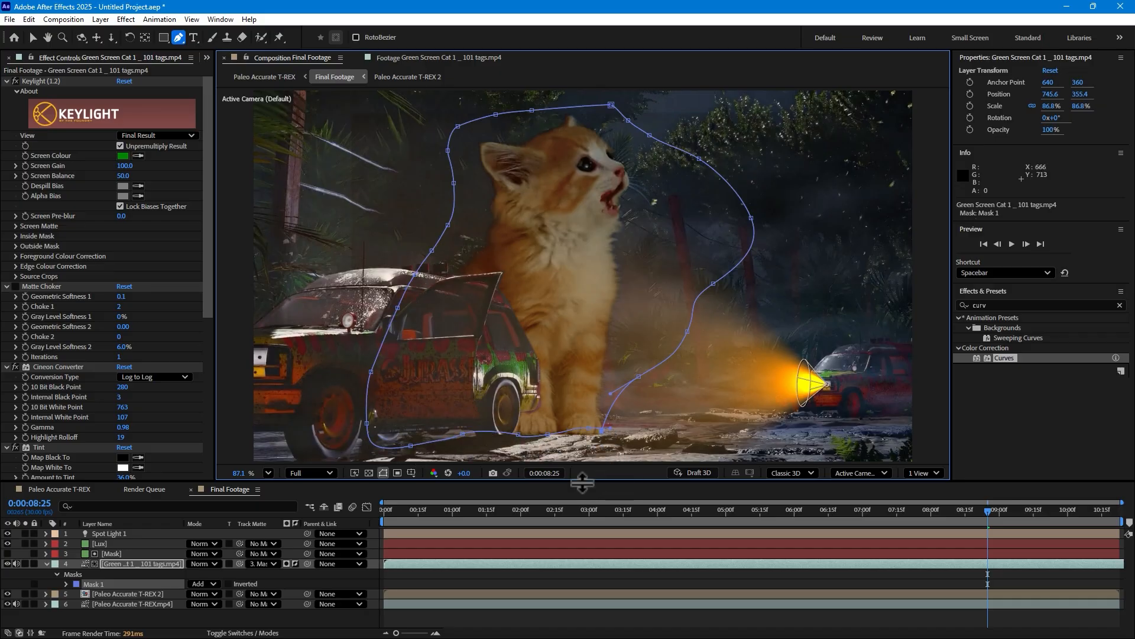
{"action": "left_click_drag", "start_coordinate": [602, 433], "coordinate": [588, 494]}
- Reveal the new mask's properties and set its Mask Feather to 32 pixels
{"action": "key", "text": "m"}
{"action": "key", "text": "m"}
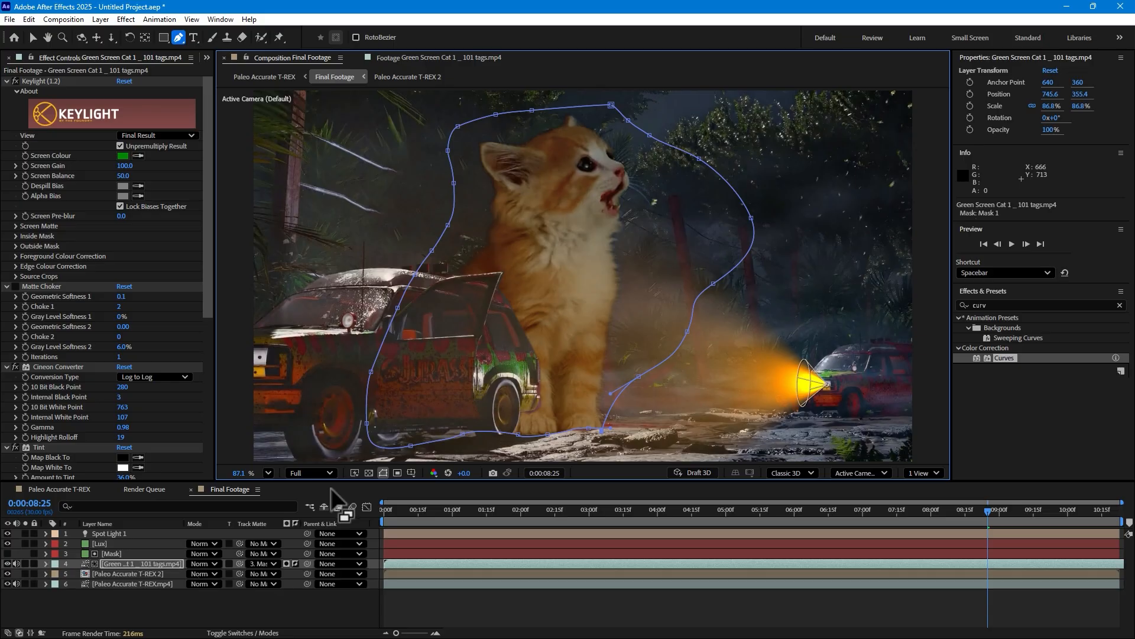
{"action": "left_click_drag", "start_coordinate": [208, 595], "coordinate": [237, 594]}
{"action": "left_click", "coordinate": [528, 595]}
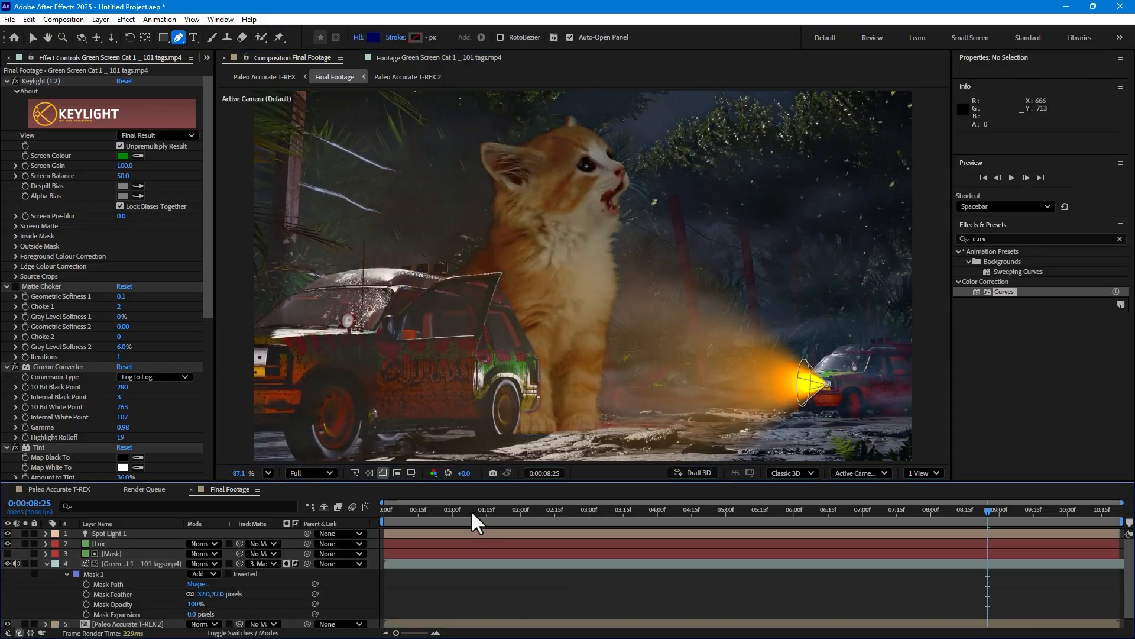
- At the first frame, reshape the mask's lower and right-hand edge outward so it encloses the crouching cat's head and paws
{"action": "left_click_drag", "start_coordinate": [473, 510], "coordinate": [305, 547]}
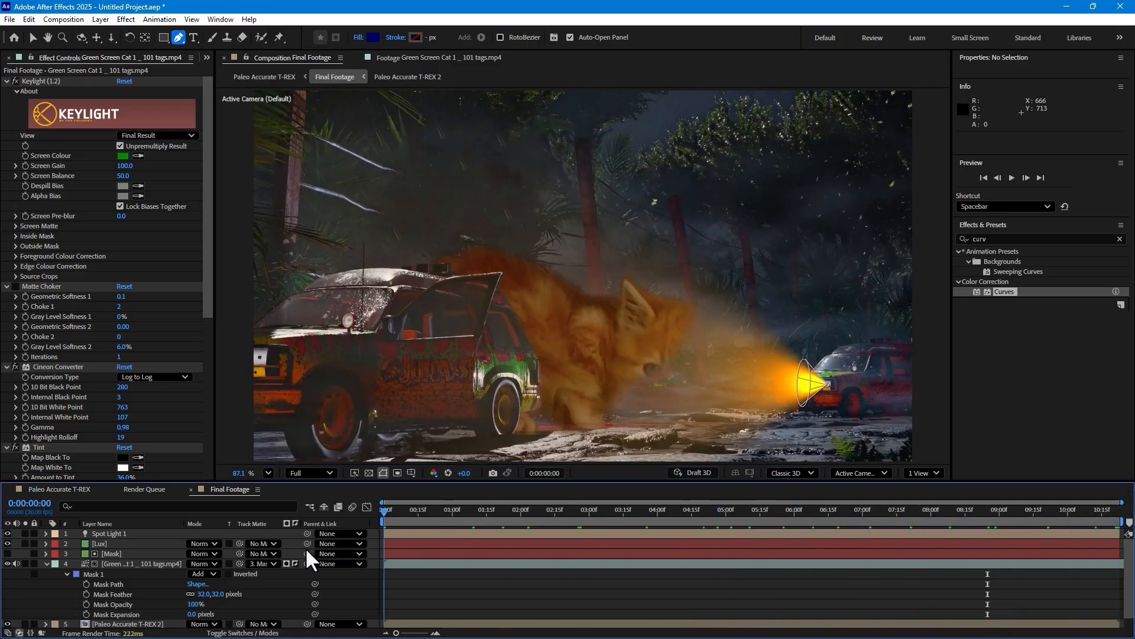
{"action": "left_click", "coordinate": [129, 586]}
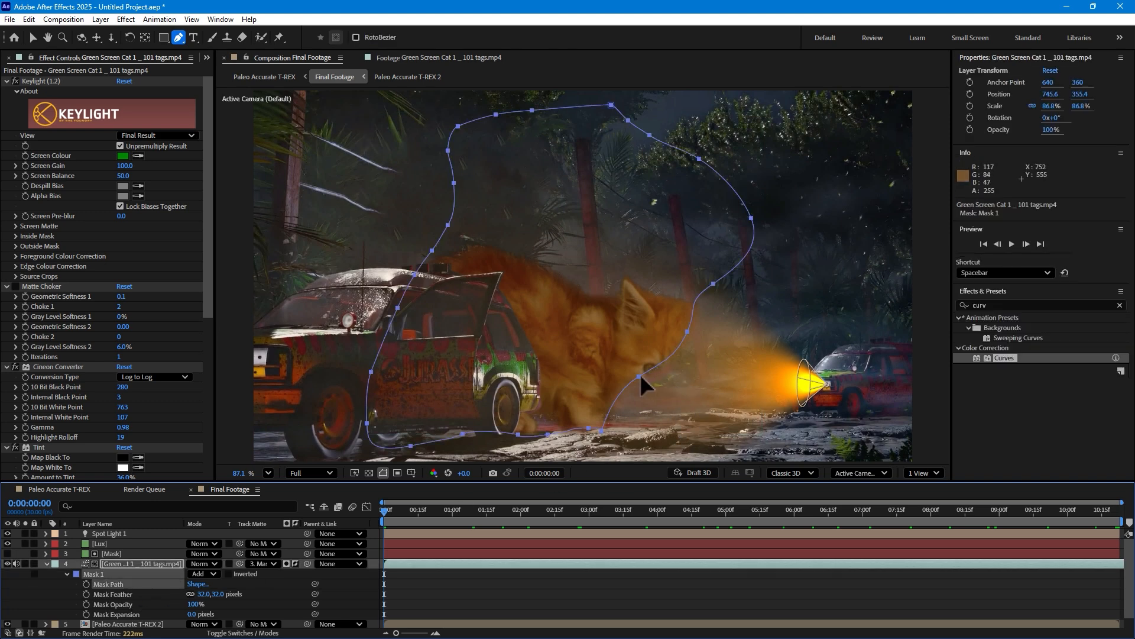
{"action": "left_click", "coordinate": [642, 591]}
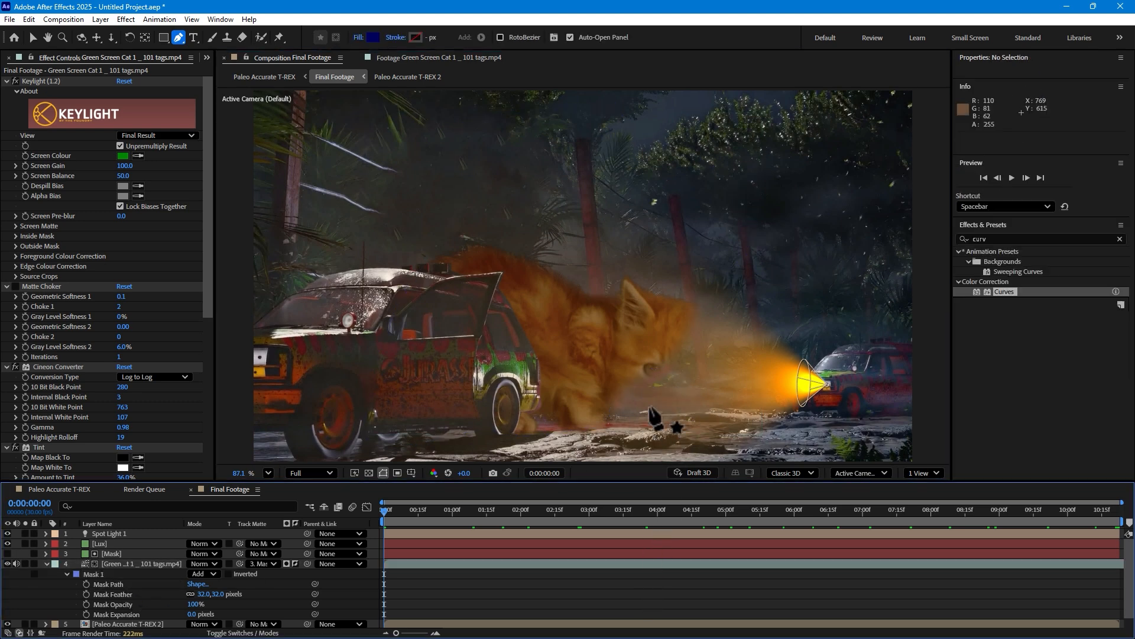
{"action": "key", "text": "v"}
{"action": "left_click", "coordinate": [642, 368]}
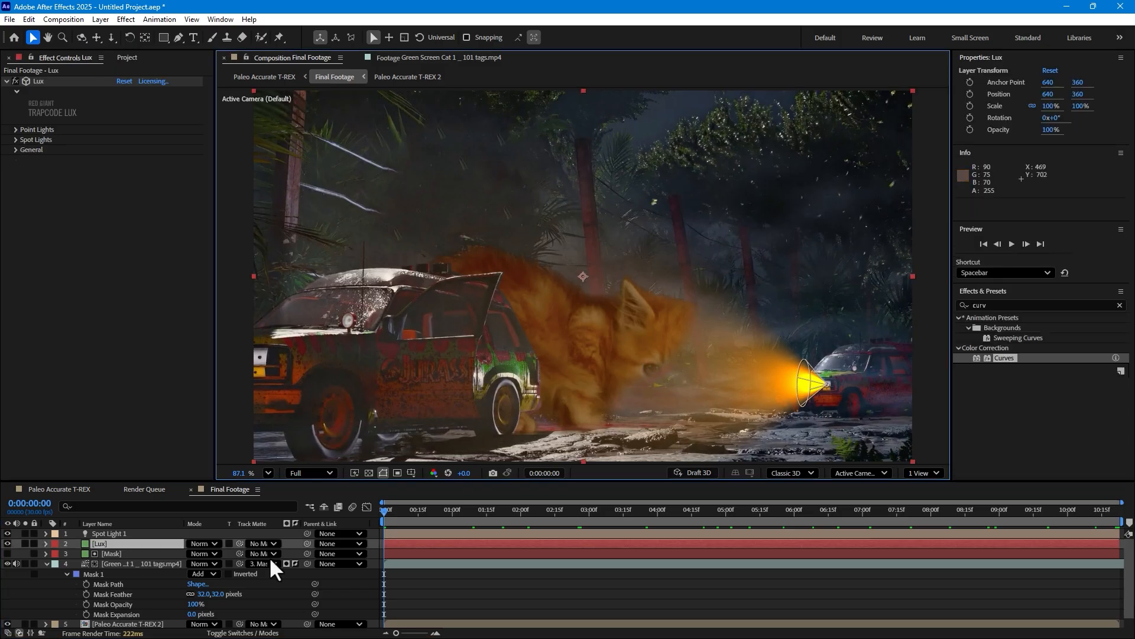
{"action": "left_click", "coordinate": [156, 572]}
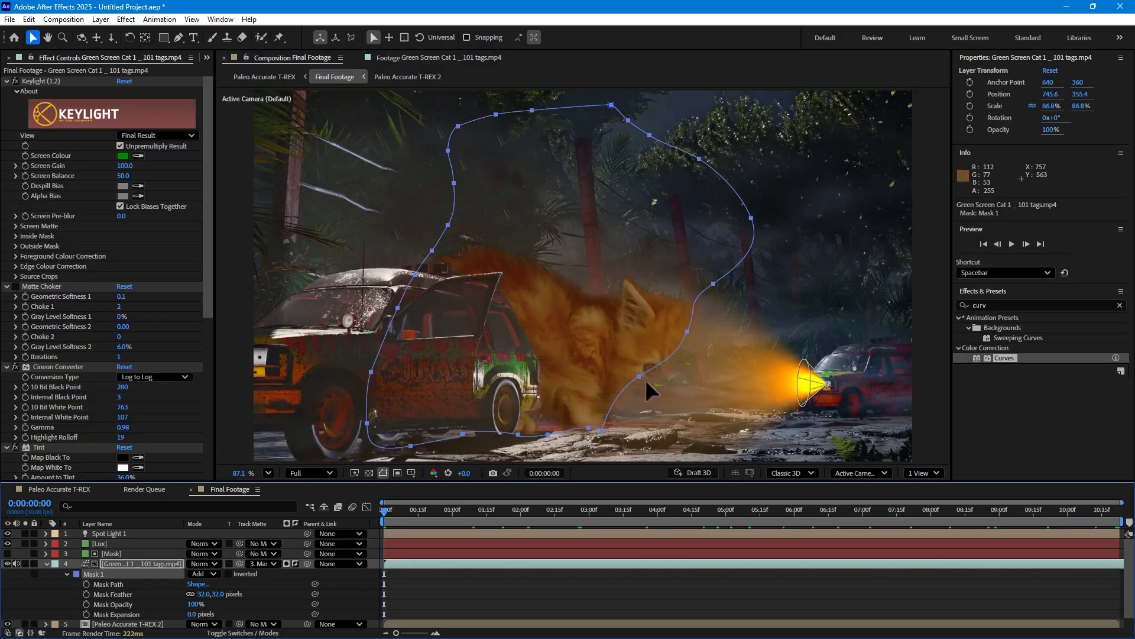
{"action": "left_click_drag", "start_coordinate": [639, 375], "coordinate": [701, 411]}
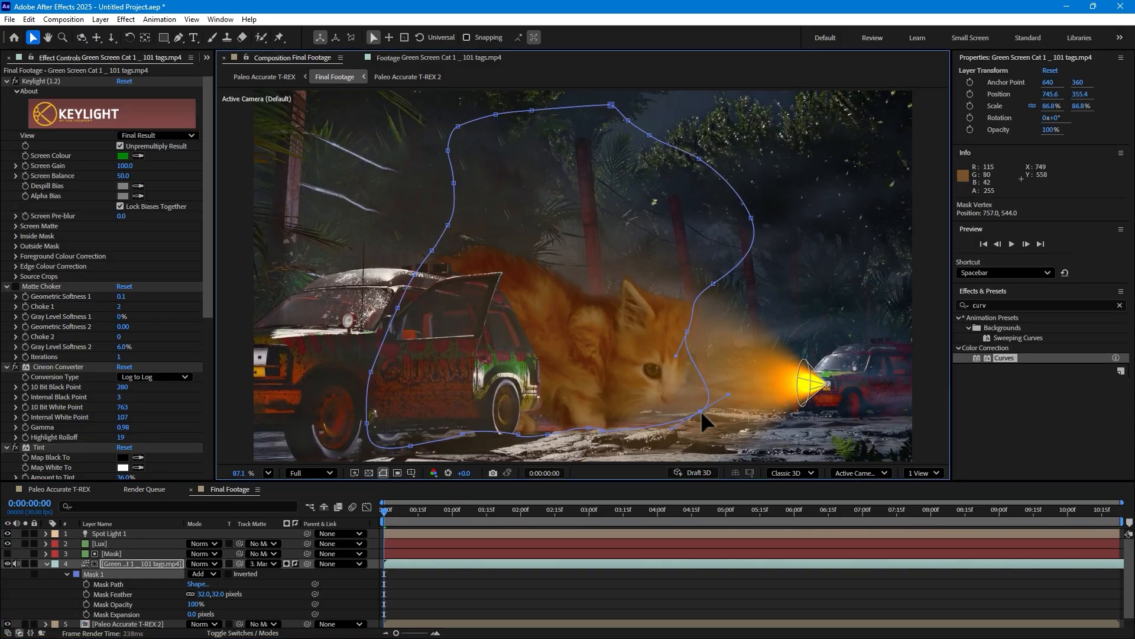
{"action": "left_click_drag", "start_coordinate": [688, 330], "coordinate": [766, 340]}
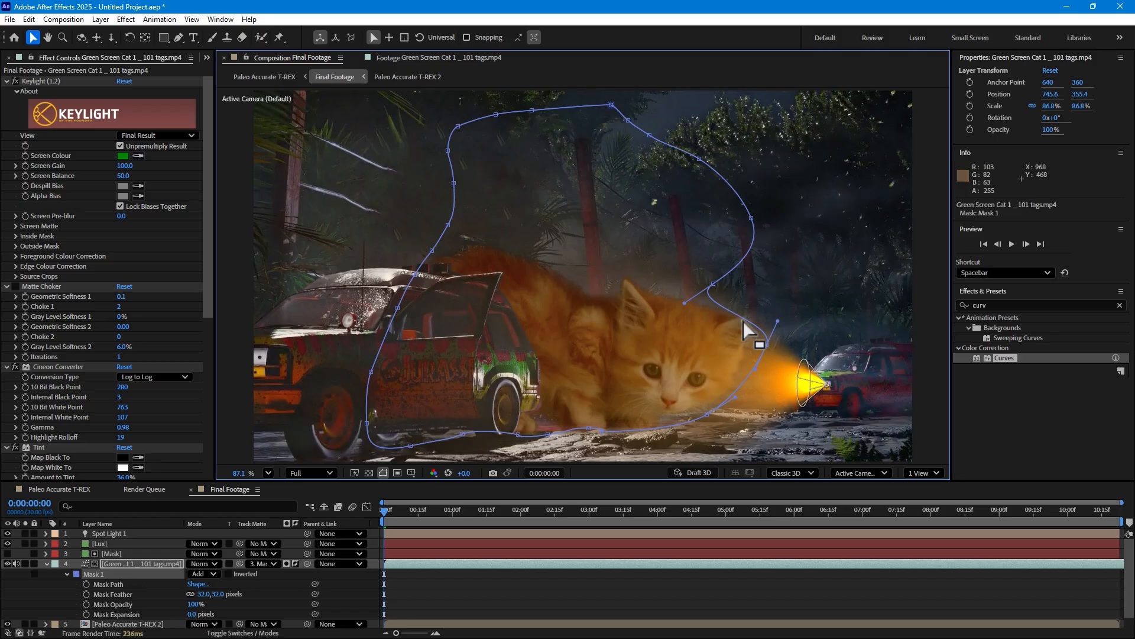
{"action": "left_click_drag", "start_coordinate": [712, 289], "coordinate": [758, 285]}
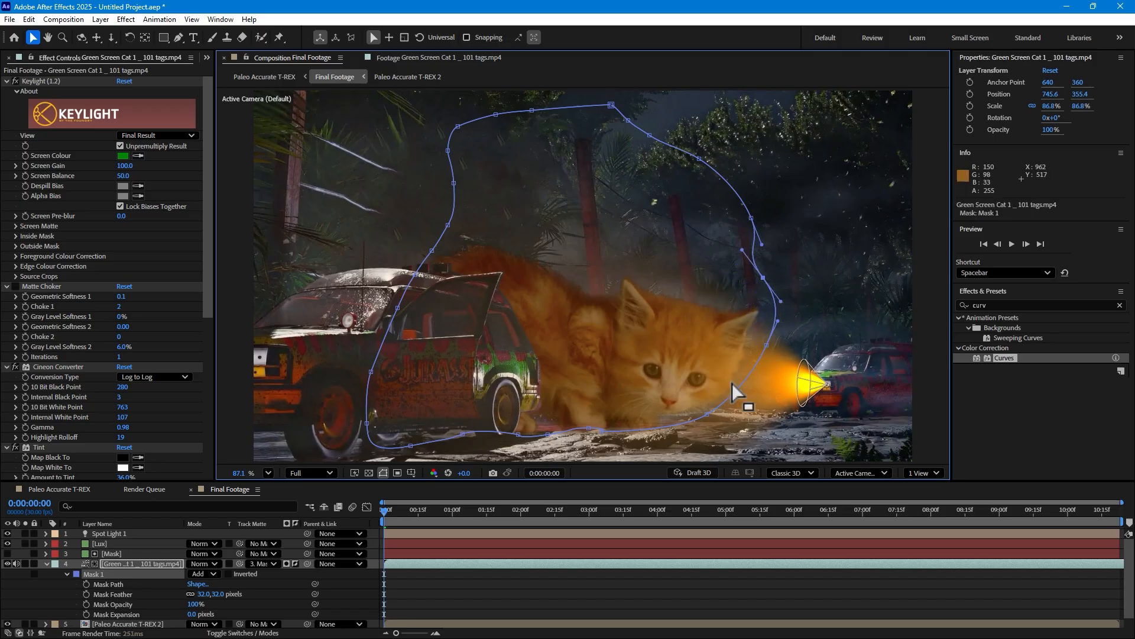
{"action": "left_click_drag", "start_coordinate": [705, 412], "coordinate": [718, 419]}
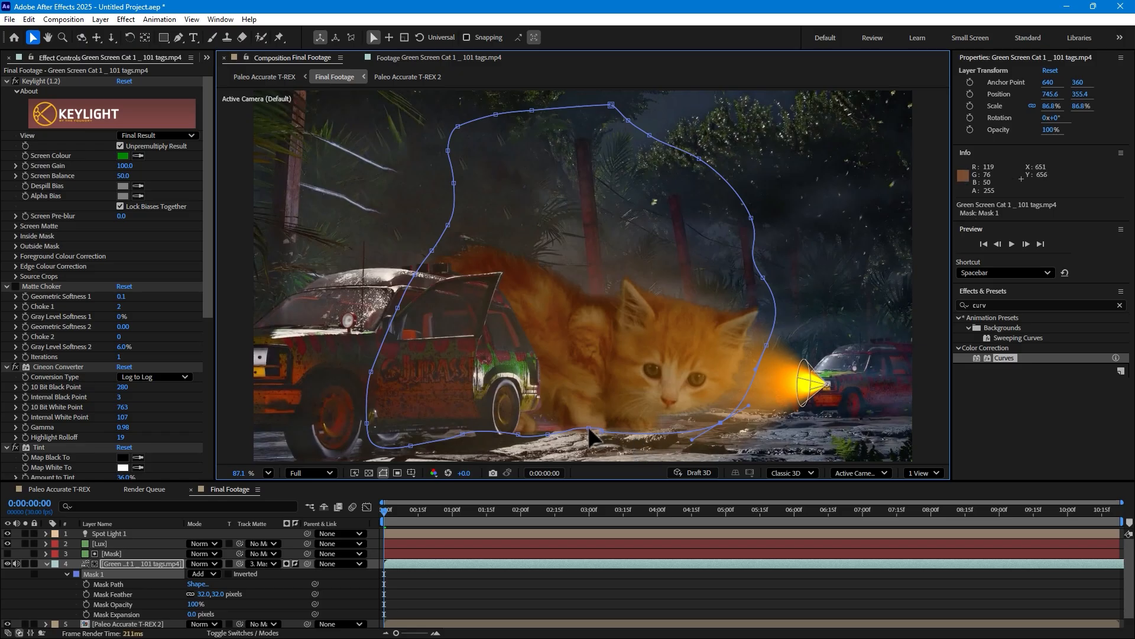
{"action": "left_click_drag", "start_coordinate": [586, 427], "coordinate": [586, 431]}
{"action": "left_click_drag", "start_coordinate": [719, 421], "coordinate": [725, 423]}
- Move the mask's left-hand points outward over the near jeep's roof to clear the cat's back
{"action": "mouse_move", "coordinate": [433, 250]}
{"action": "left_mouse_down"}
{"action": "mouse_move", "coordinate": [388, 249]}
{"action": "mouse_move", "coordinate": [412, 247]}
{"action": "left_mouse_up"}
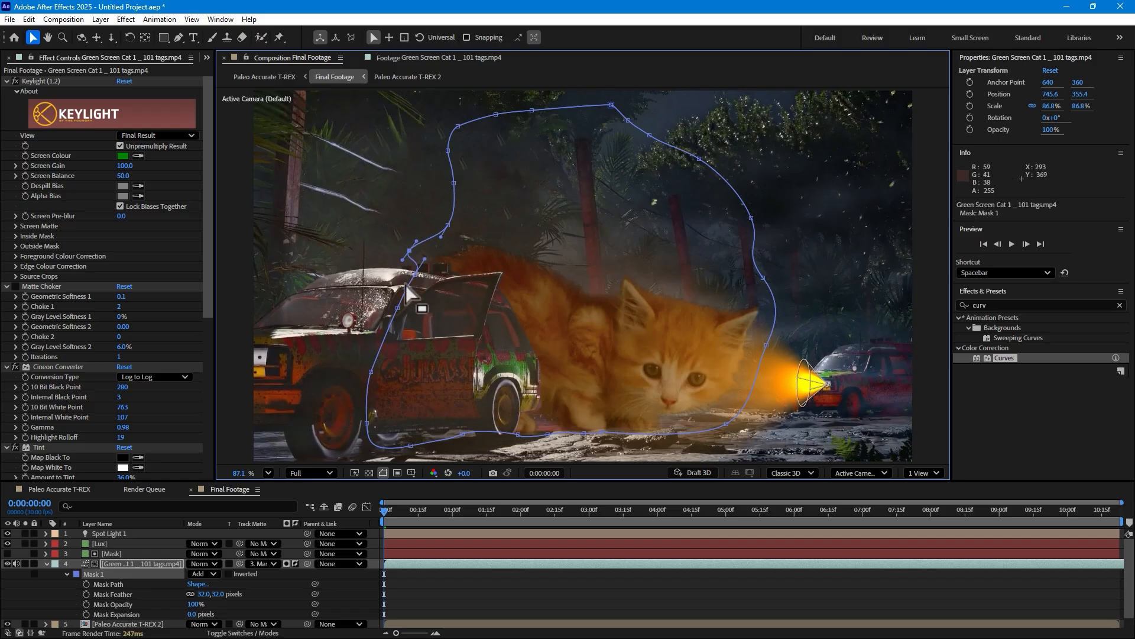
{"action": "left_click_drag", "start_coordinate": [398, 308], "coordinate": [362, 306]}
{"action": "left_click_drag", "start_coordinate": [415, 273], "coordinate": [387, 271]}
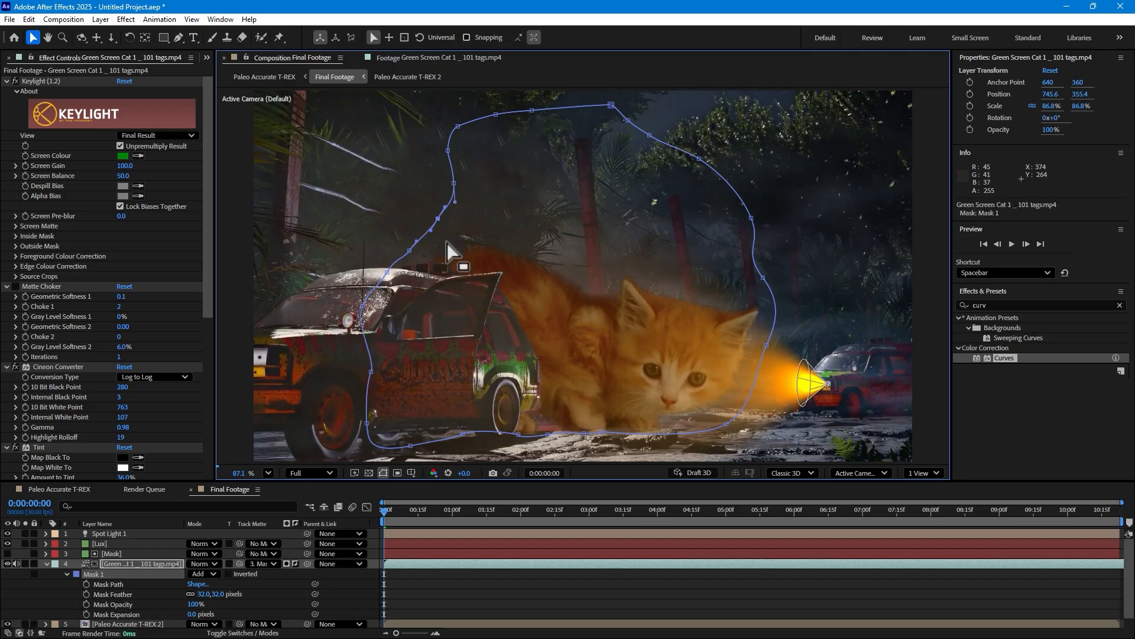
- At 0:00:01:29, pull the mask's upper-left points away from the cat's ear and scrub the timeline to check the coverage
{"action": "left_click_drag", "start_coordinate": [419, 513], "coordinate": [521, 510]}
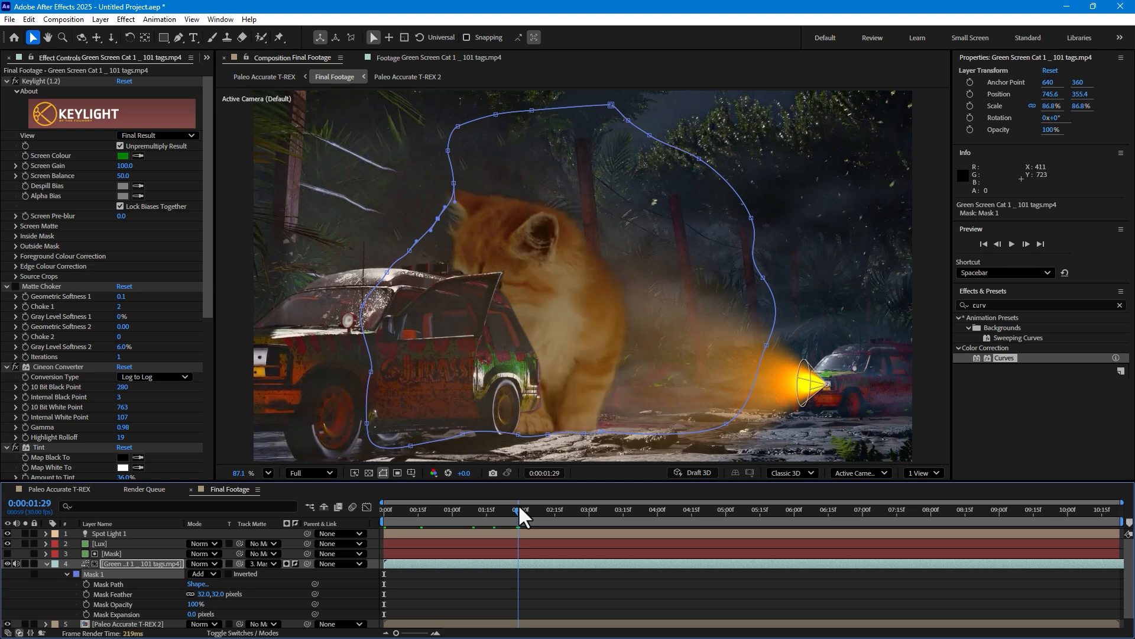
{"action": "left_click_drag", "start_coordinate": [437, 219], "coordinate": [431, 141]}
{"action": "left_click_drag", "start_coordinate": [532, 511], "coordinate": [443, 506]}
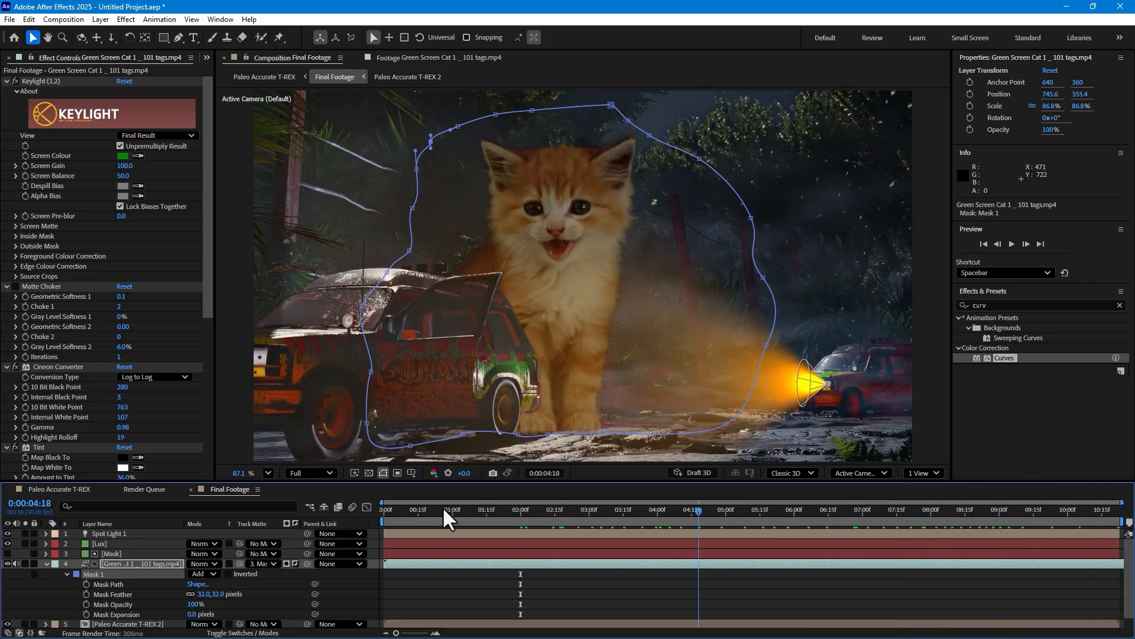
- Preview the Paleo Accurate T-REX composition and set the Camera Shake effect's Shake Amount to 20%
{"action": "left_click", "coordinate": [68, 489]}
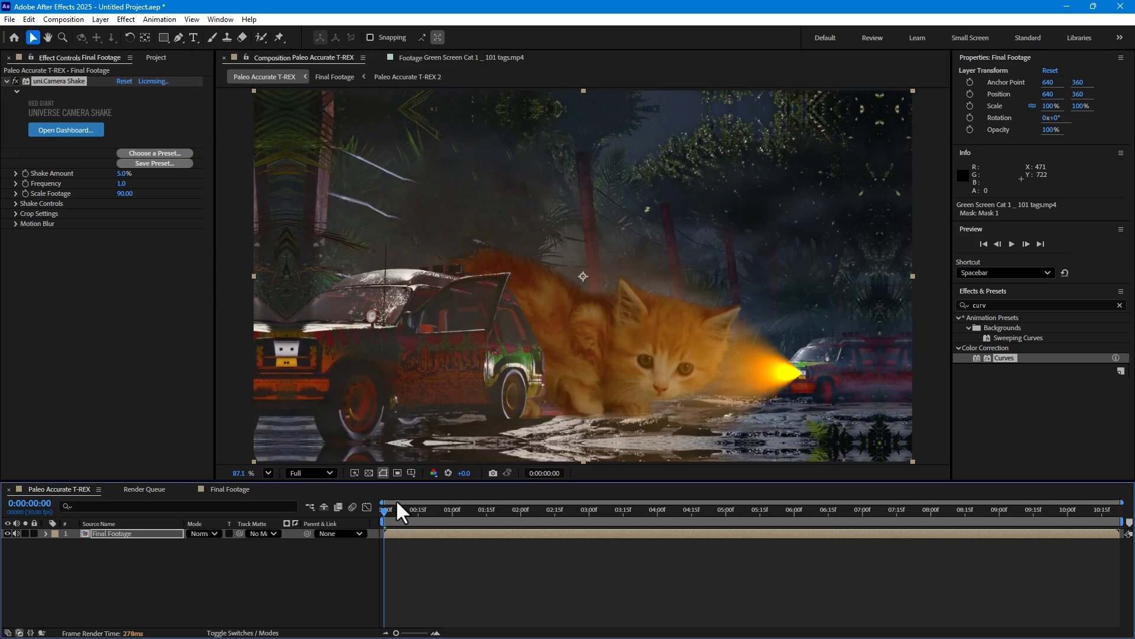
{"action": "key", "text": "space"}
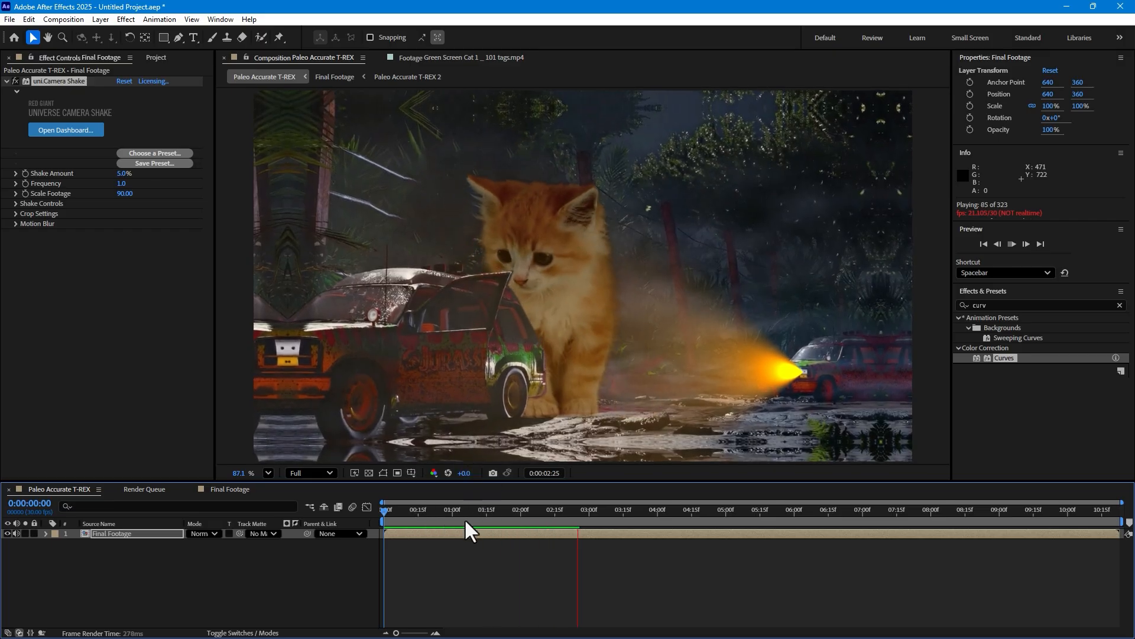
{"action": "left_click", "coordinate": [518, 509]}
{"action": "left_click", "coordinate": [125, 173]}
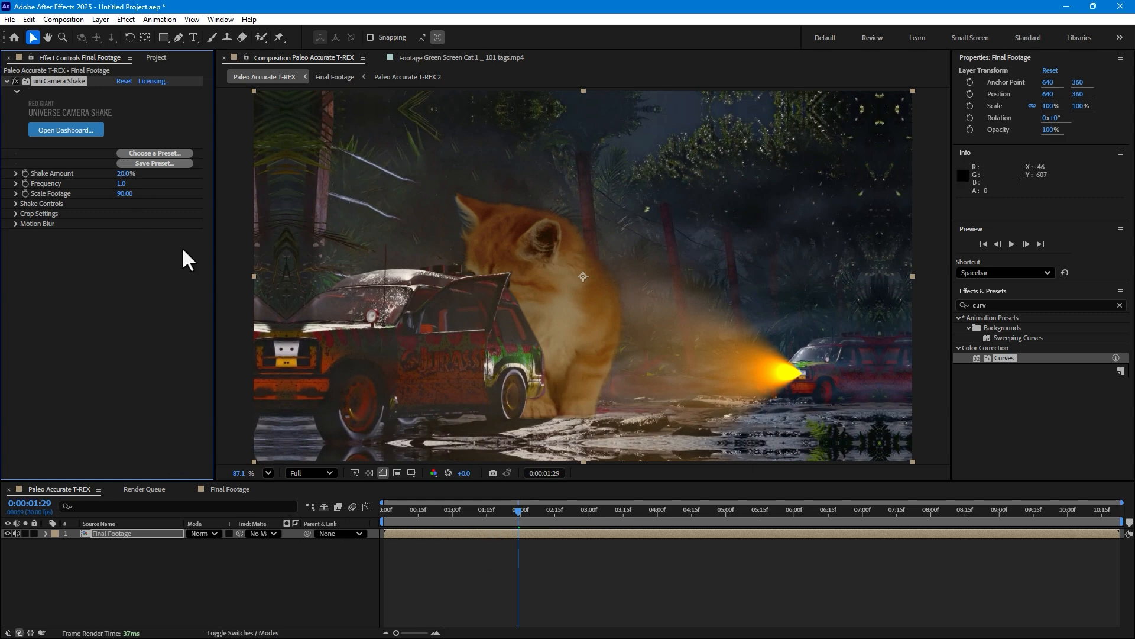
- Import the Falling leaves FREE FOOTAGE Green screen.mp4 clip into the project
{"action": "left_click", "coordinate": [155, 57]}
{"action": "double_click", "coordinate": [114, 284]}
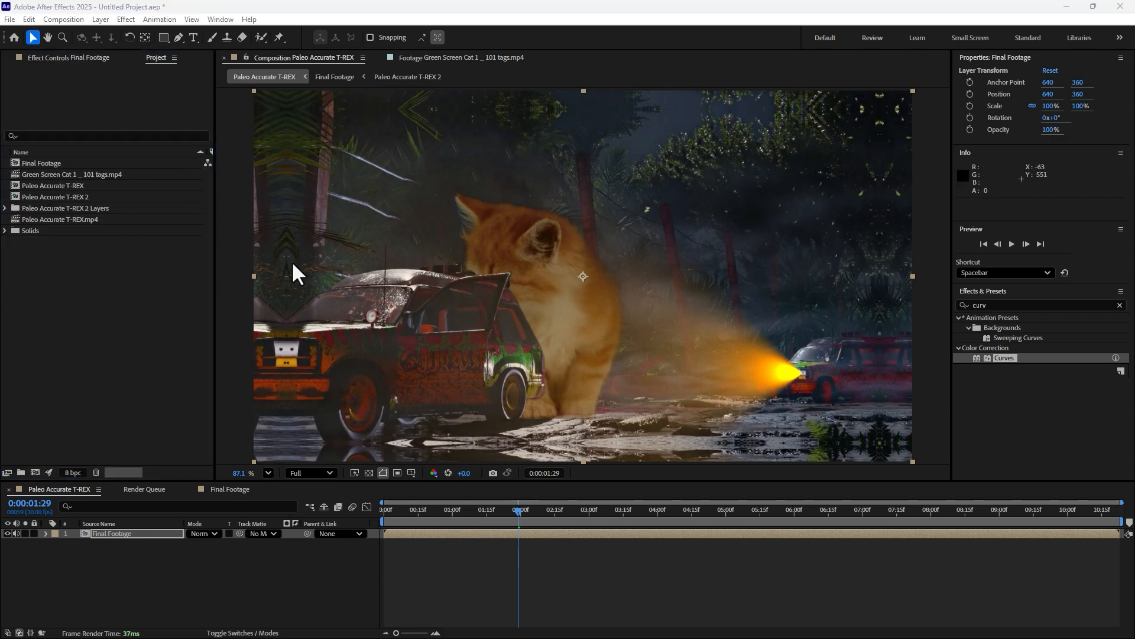
{"action": "double_click", "coordinate": [363, 166]}
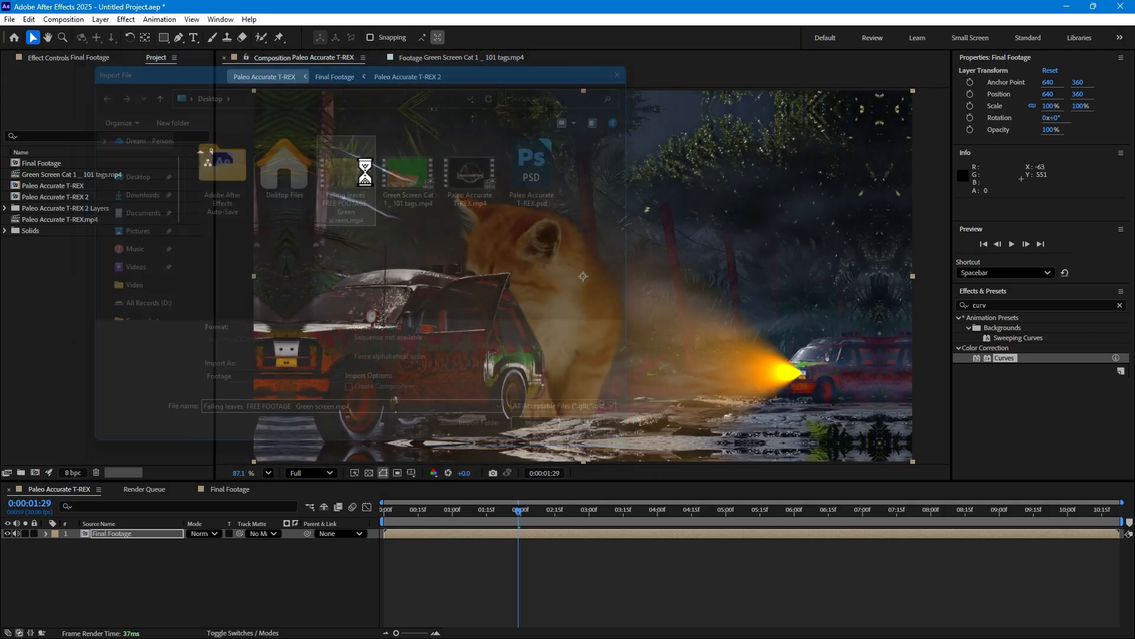
- Place the falling leaves clip as the top layer of Final Footage and shift it about 8 seconds earlier to reach its green-screen section
{"action": "left_click_drag", "start_coordinate": [58, 160], "coordinate": [140, 531]}
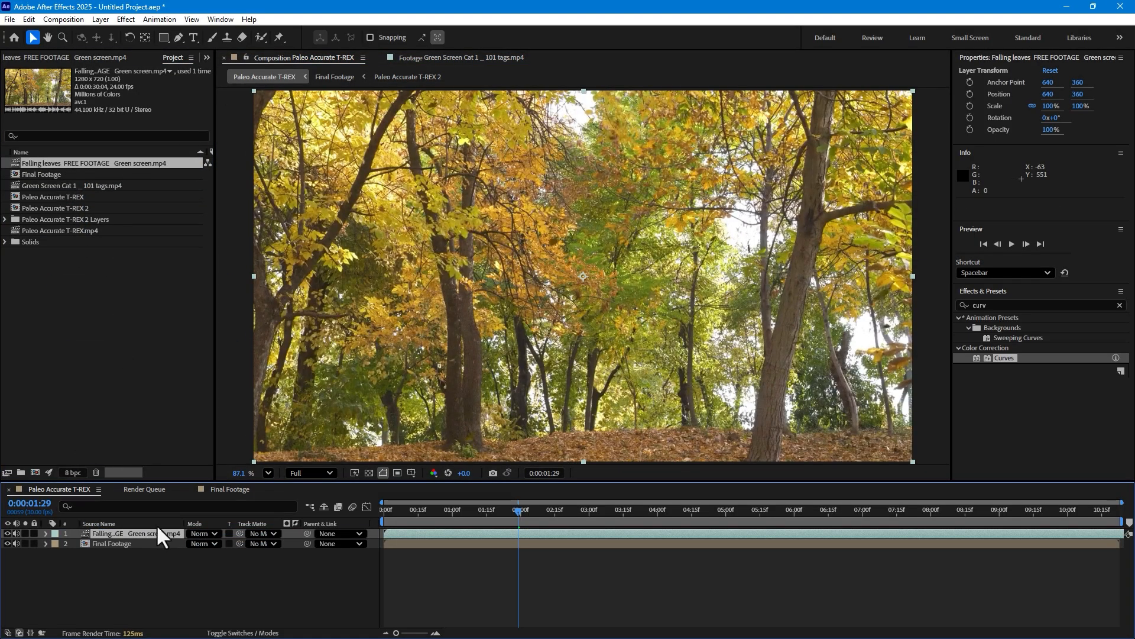
{"action": "key", "text": "ctrl+z"}
{"action": "double_click", "coordinate": [126, 535]}
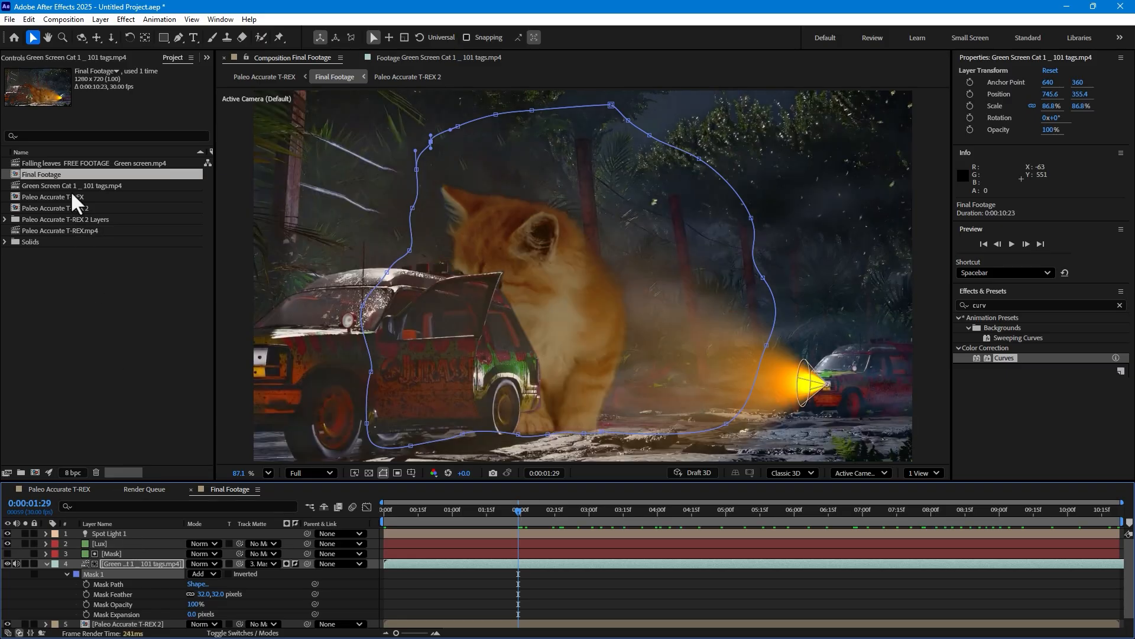
{"action": "left_click_drag", "start_coordinate": [65, 163], "coordinate": [129, 534]}
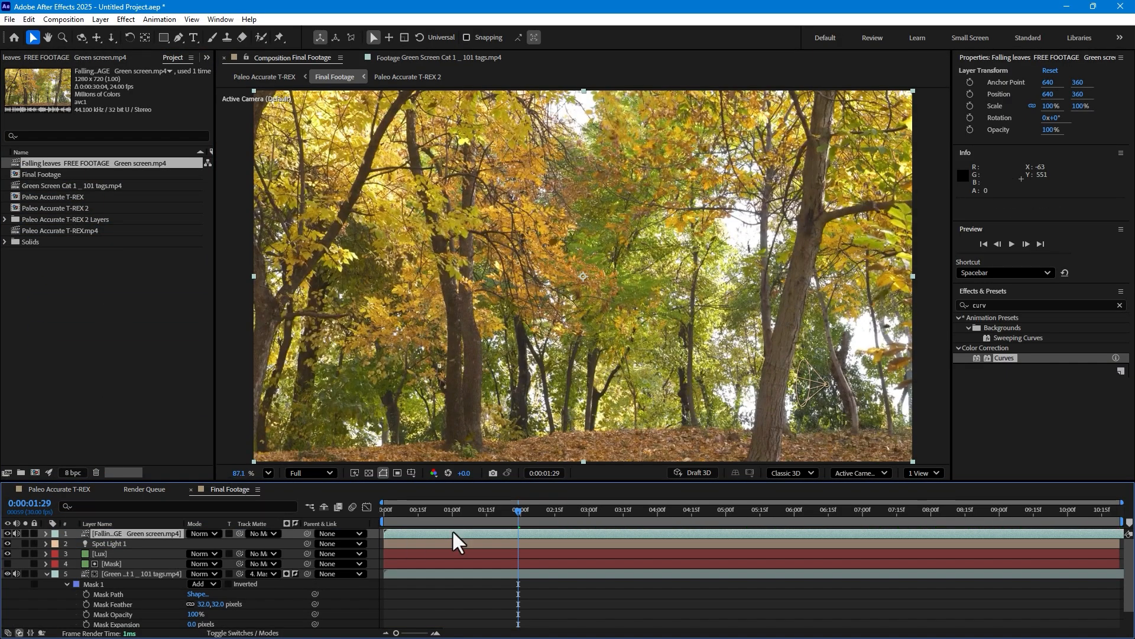
{"action": "left_click_drag", "start_coordinate": [633, 534], "coordinate": [79, 535]}
{"action": "left_click_drag", "start_coordinate": [411, 512], "coordinate": [927, 515]}
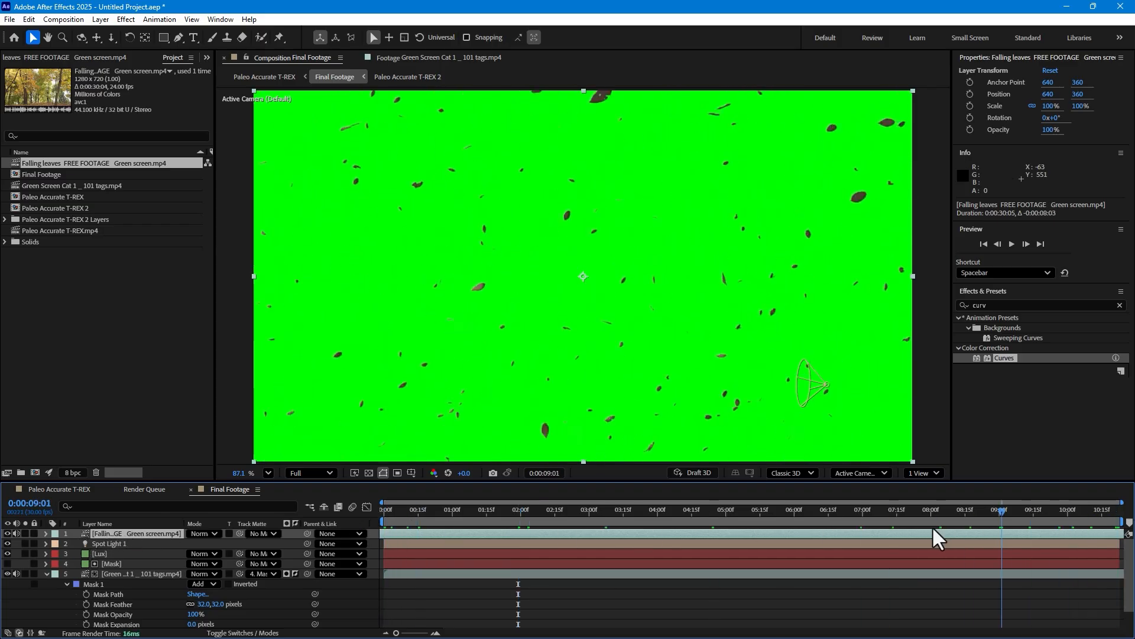
- Apply Keylight (1.2) to the falling leaves layer and sample its green background as the Screen Colour
{"action": "left_click", "coordinate": [1009, 301]}
{"action": "type", "text": "keyli"}
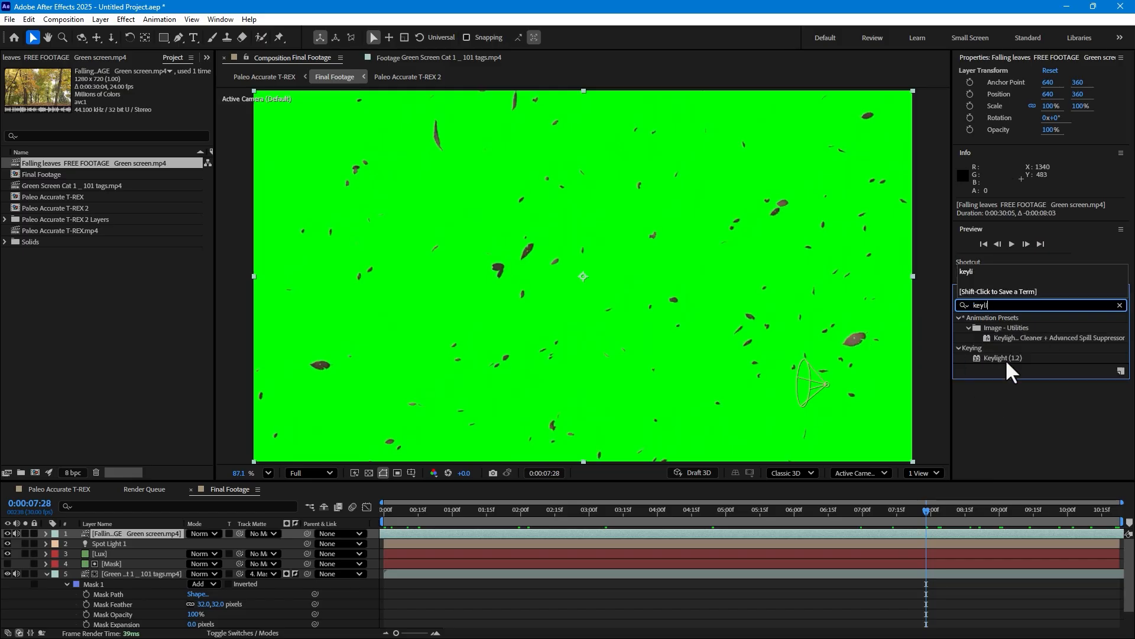
{"action": "double_click", "coordinate": [1005, 358]}
{"action": "left_click", "coordinate": [138, 156]}
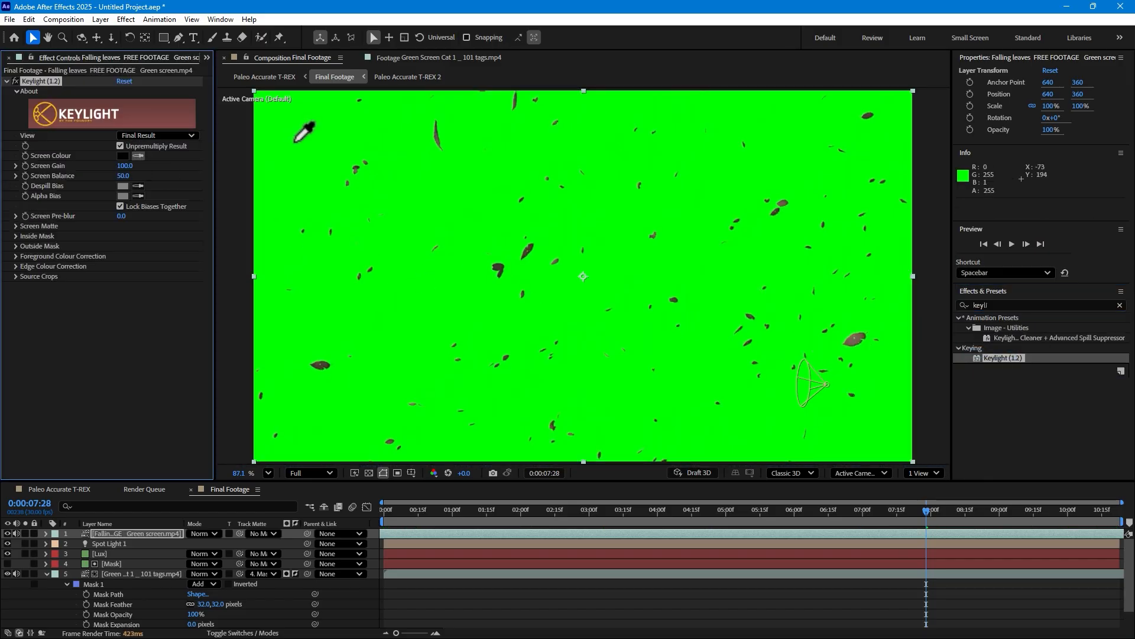
{"action": "left_click", "coordinate": [278, 343]}
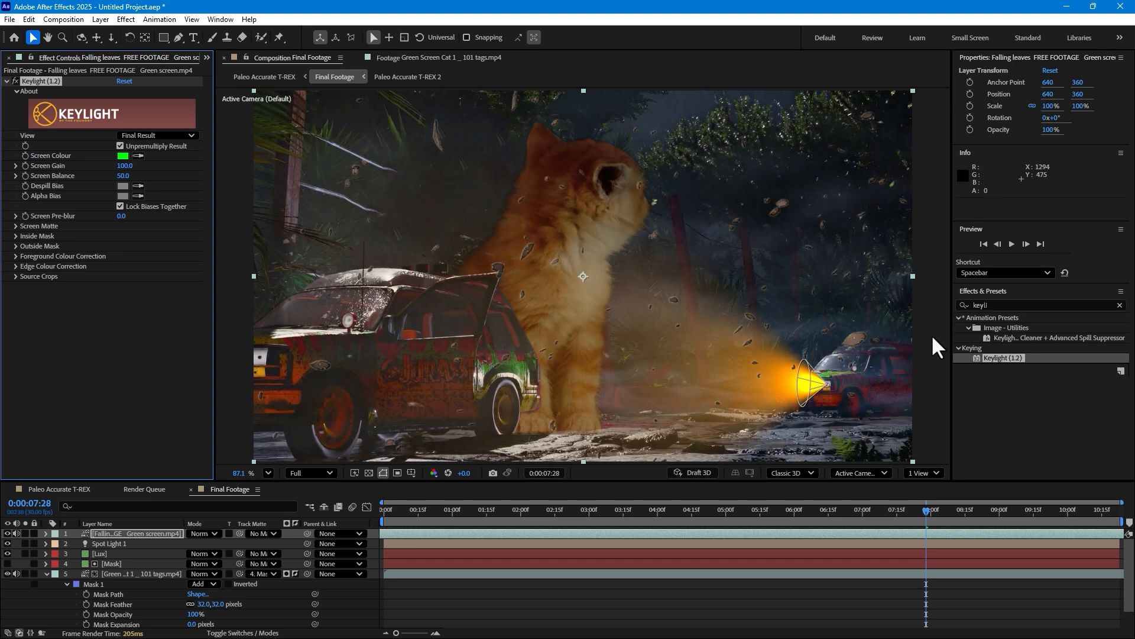
- Apply Matte Choker to the falling leaves layer and return to the Paleo Accurate T-REX composition
{"action": "left_click", "coordinate": [1011, 304]}
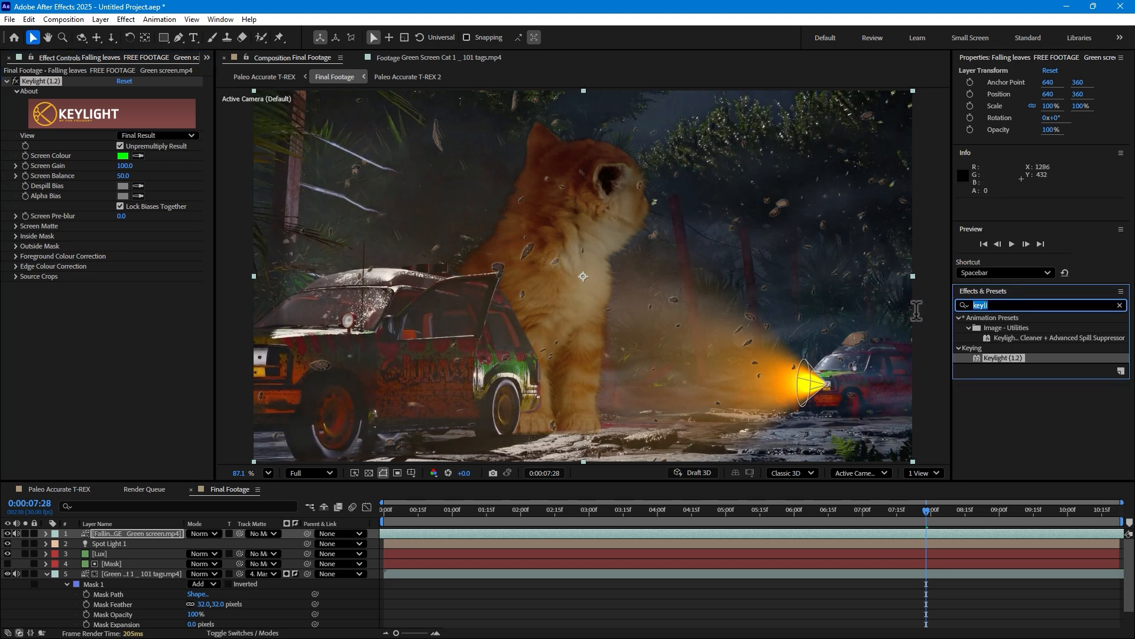
{"action": "type", "text": "matt"}
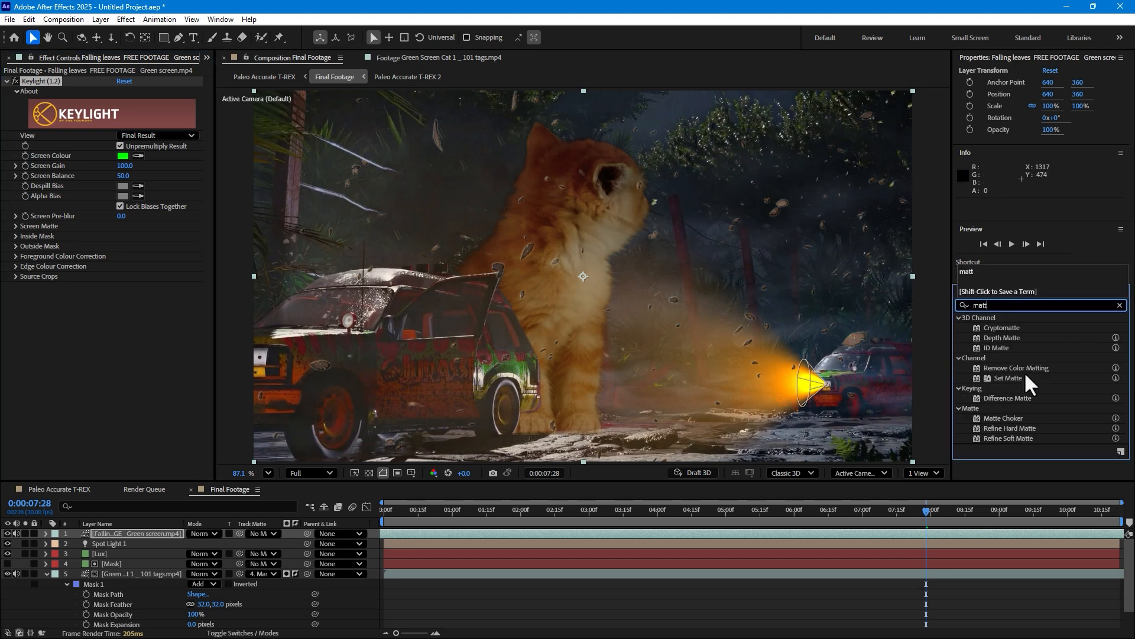
{"action": "double_click", "coordinate": [1009, 416]}
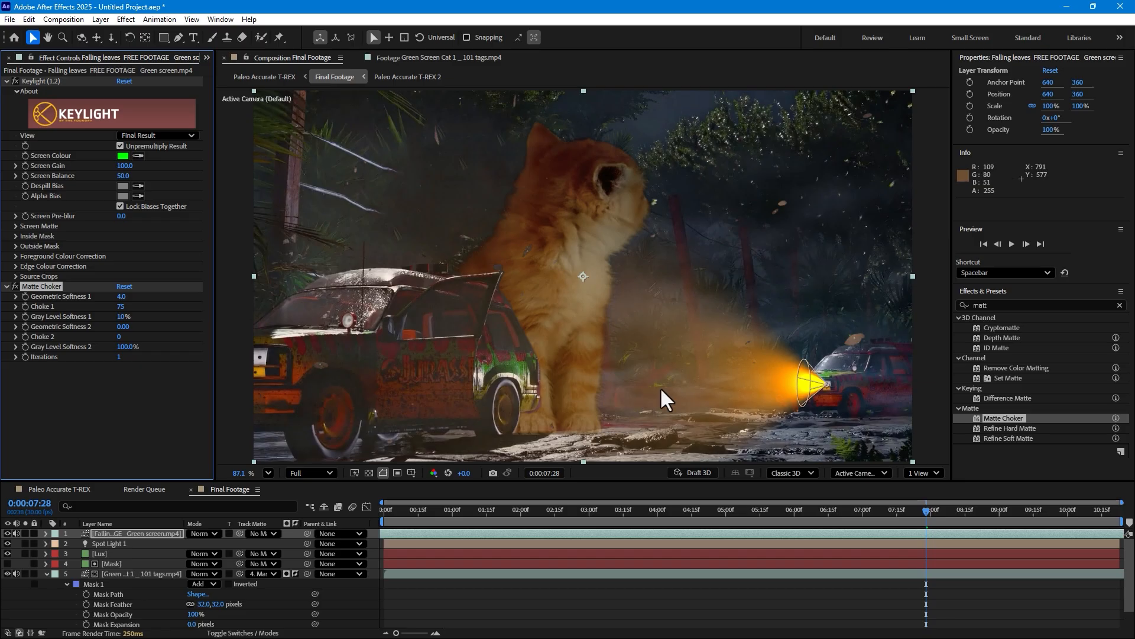
{"action": "left_click", "coordinate": [74, 489]}
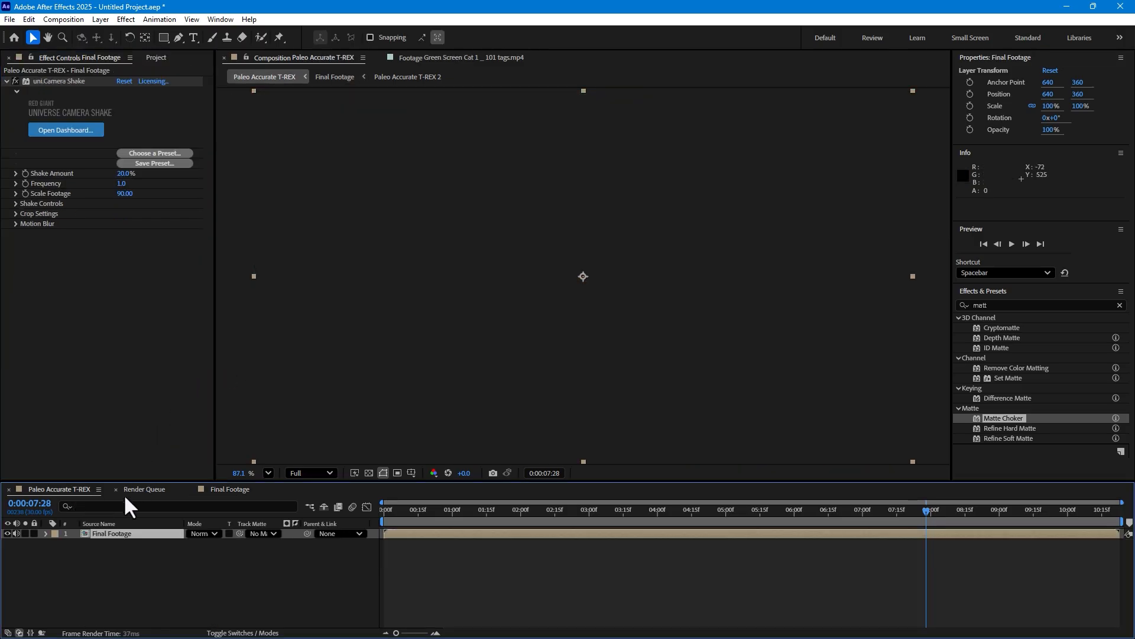
- Play the Paleo Accurate T-REX composition from the first frame to review the composite, stopping at about 5 seconds
{"action": "left_click", "coordinate": [379, 509]}
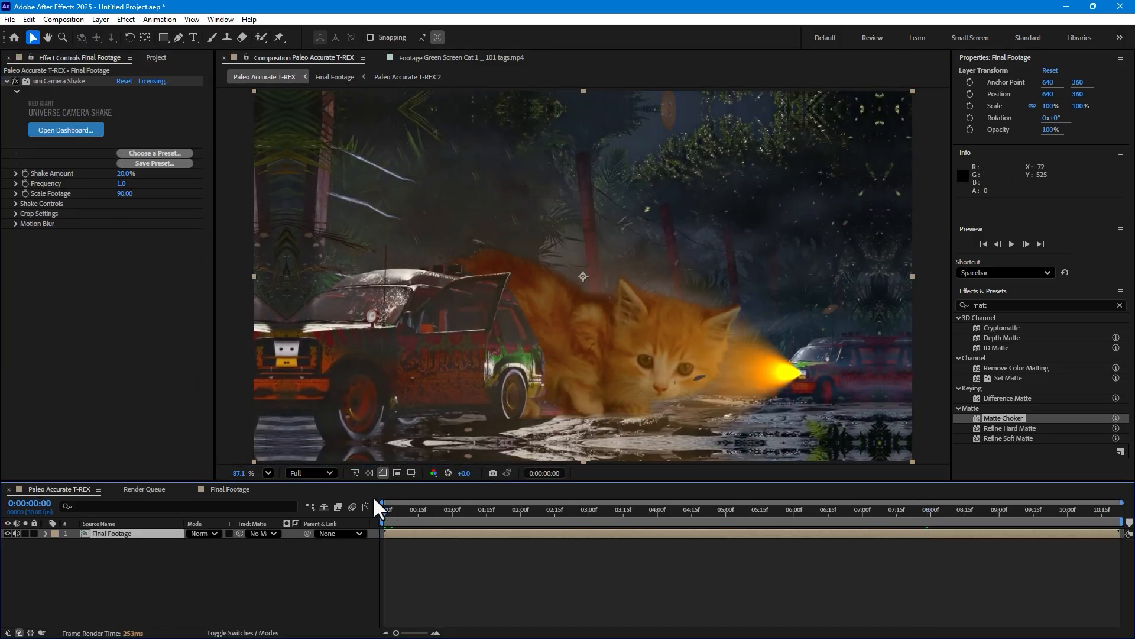
{"action": "key", "text": "space"}
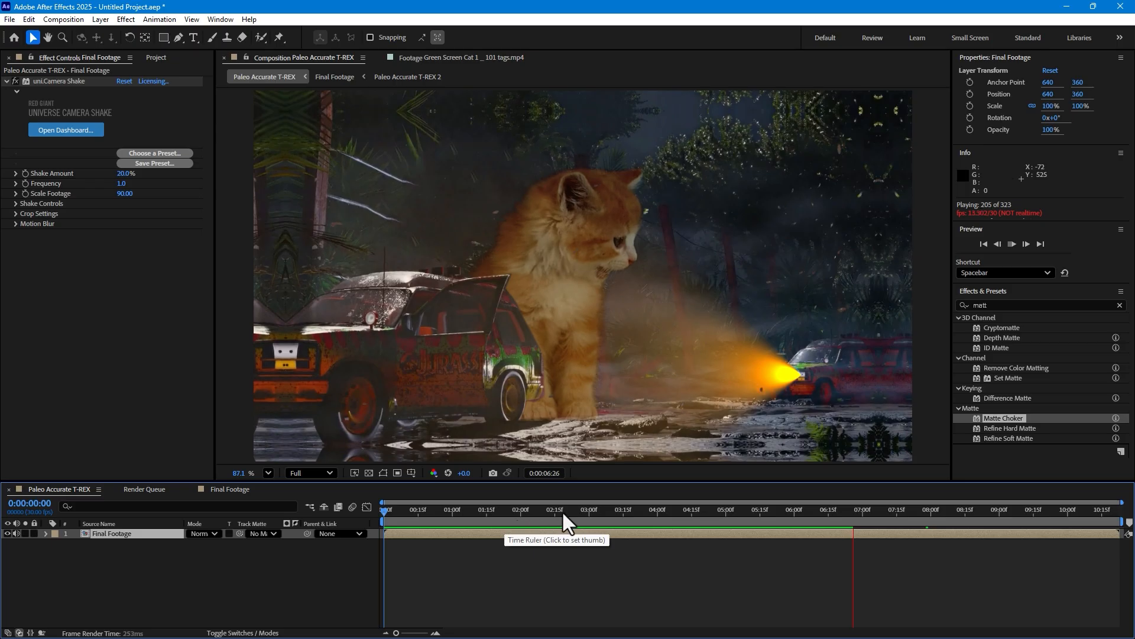
{"action": "left_click", "coordinate": [737, 509]}
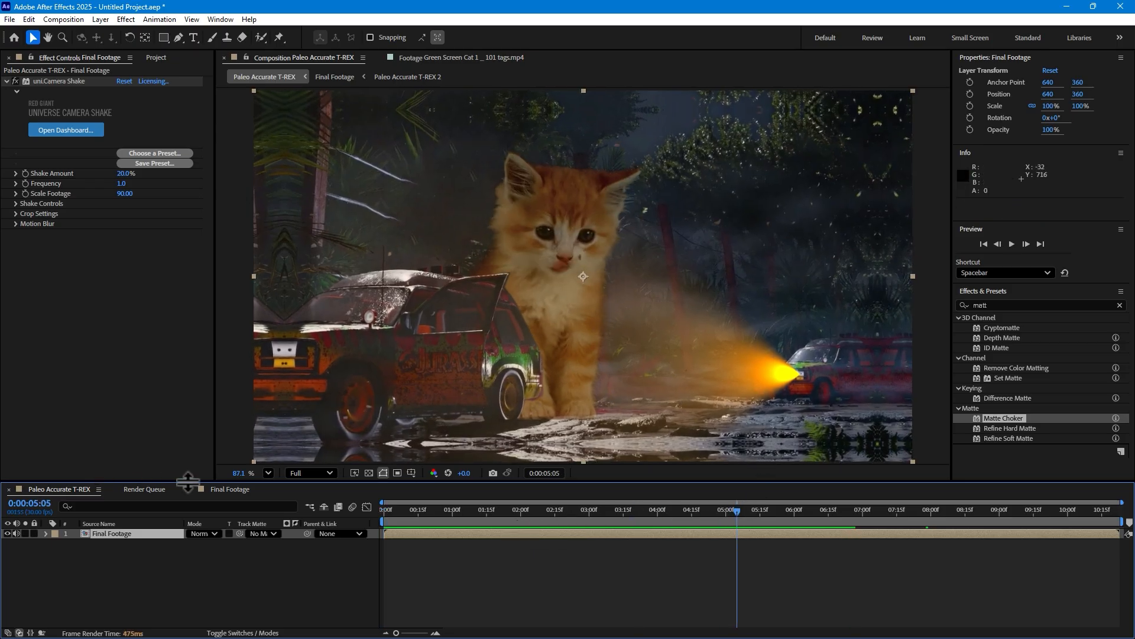
- In Final Footage, add the expression wiggle(30,65) to the Intensity of Spot Light 1 to make the headlight flicker
{"action": "left_click", "coordinate": [229, 489]}
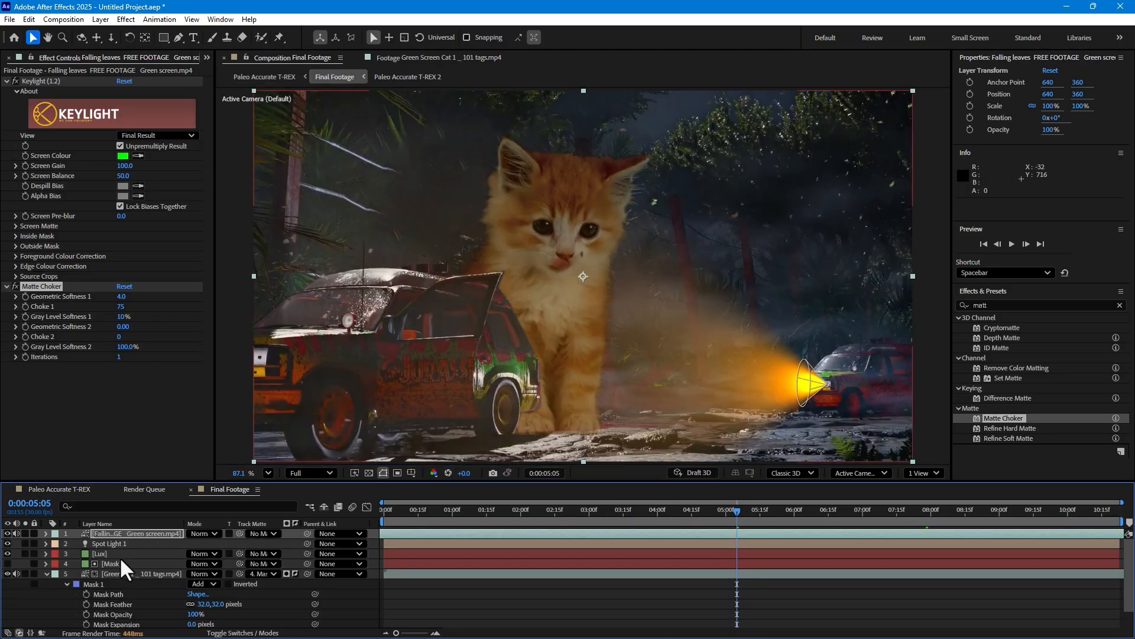
{"action": "left_click", "coordinate": [120, 537]}
{"action": "left_click", "coordinate": [124, 543]}
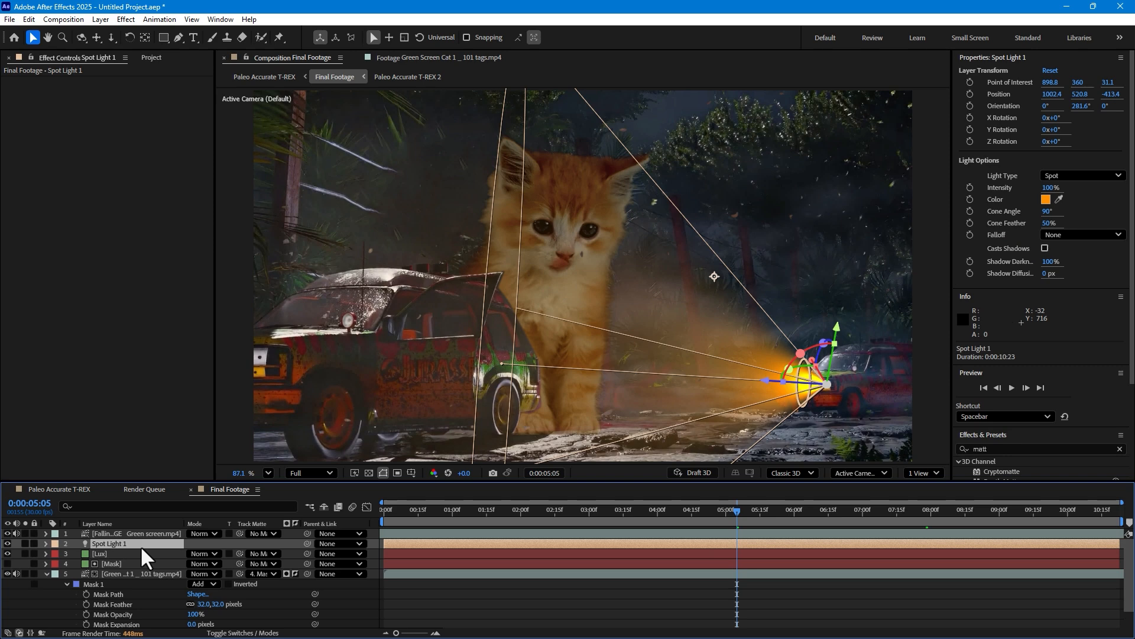
{"action": "key", "text": "t"}
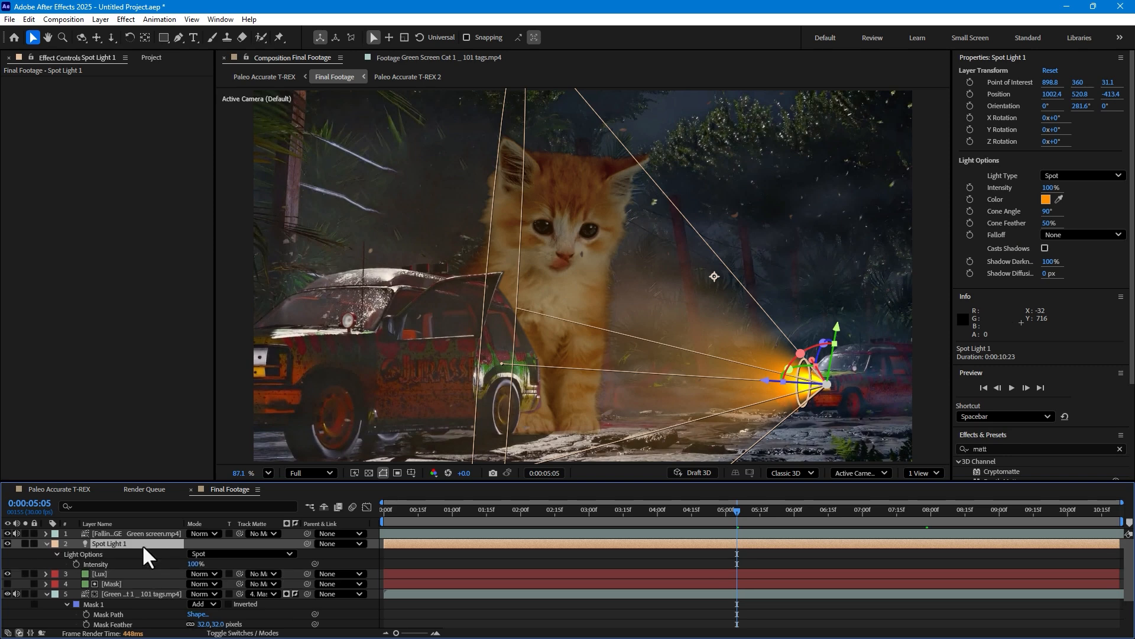
{"action": "left_click", "coordinate": [77, 562], "text": "alt"}
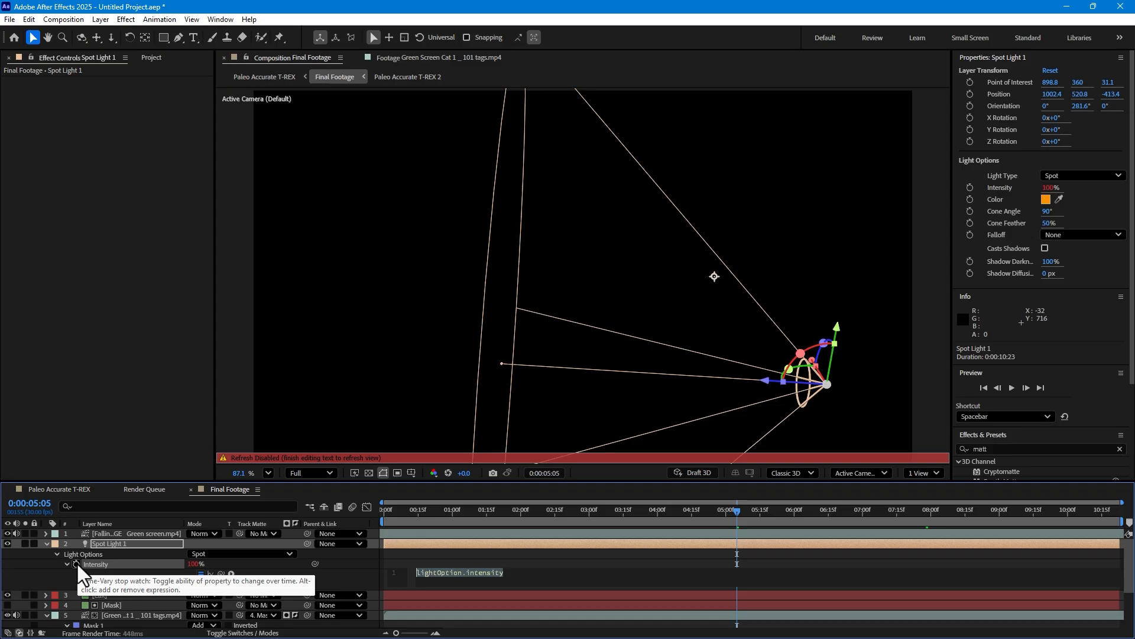
{"action": "type", "text": "wiggle"}
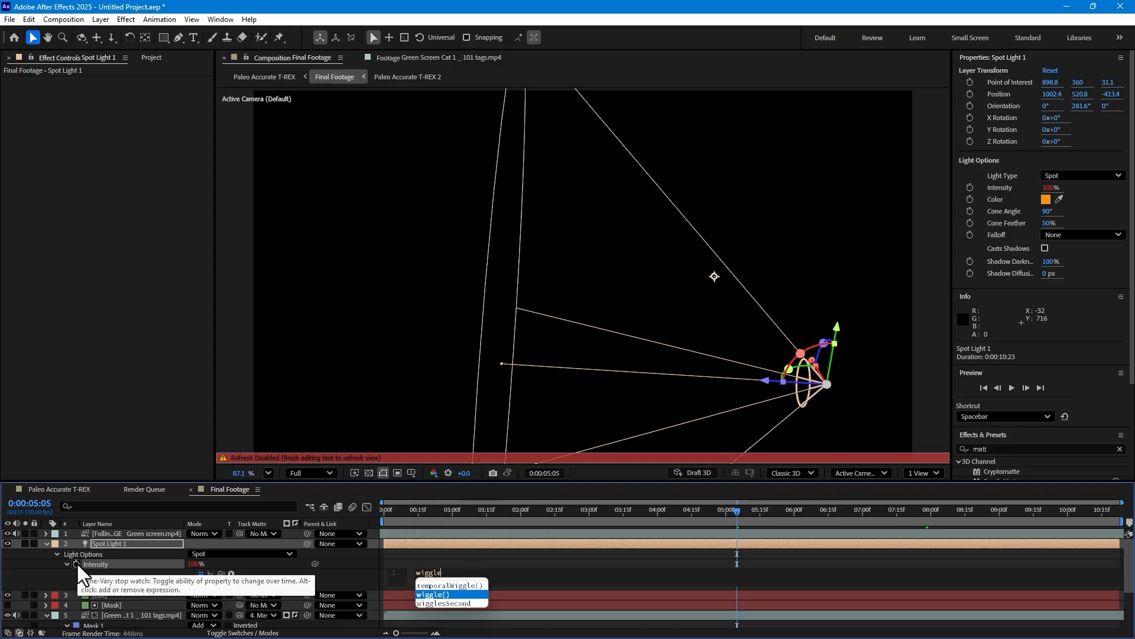
{"action": "type", "text": "("}
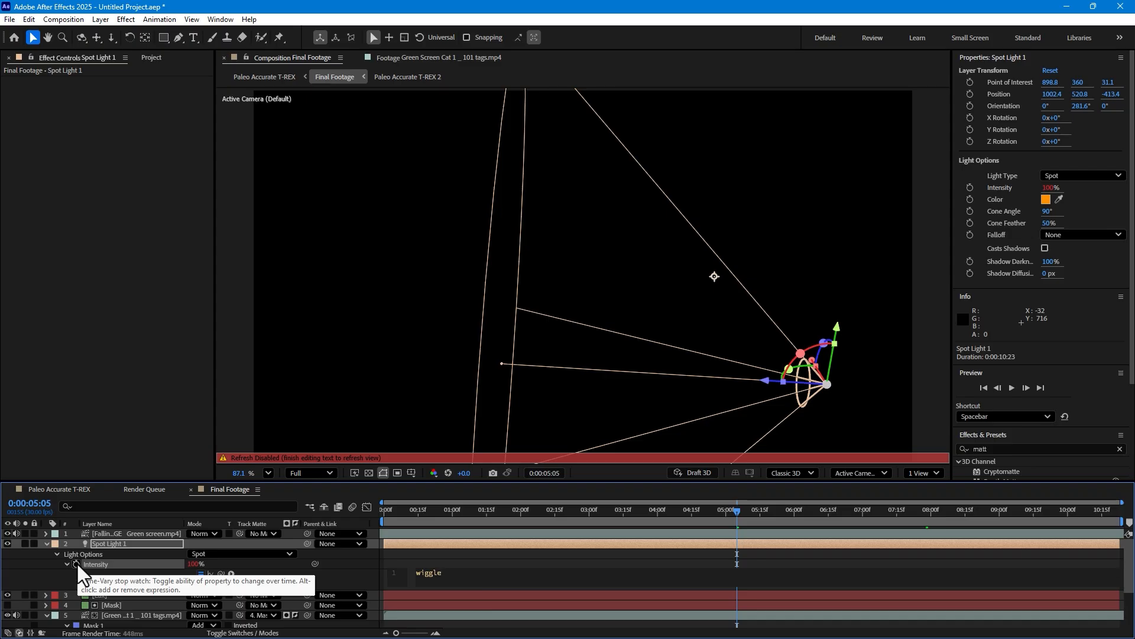
{"action": "type", "text": "()"}
{"action": "type", "text": "30"}
{"action": "type", "text": ","}
{"action": "type", "text": "65"}
{"action": "key", "text": "KP_Enter"}
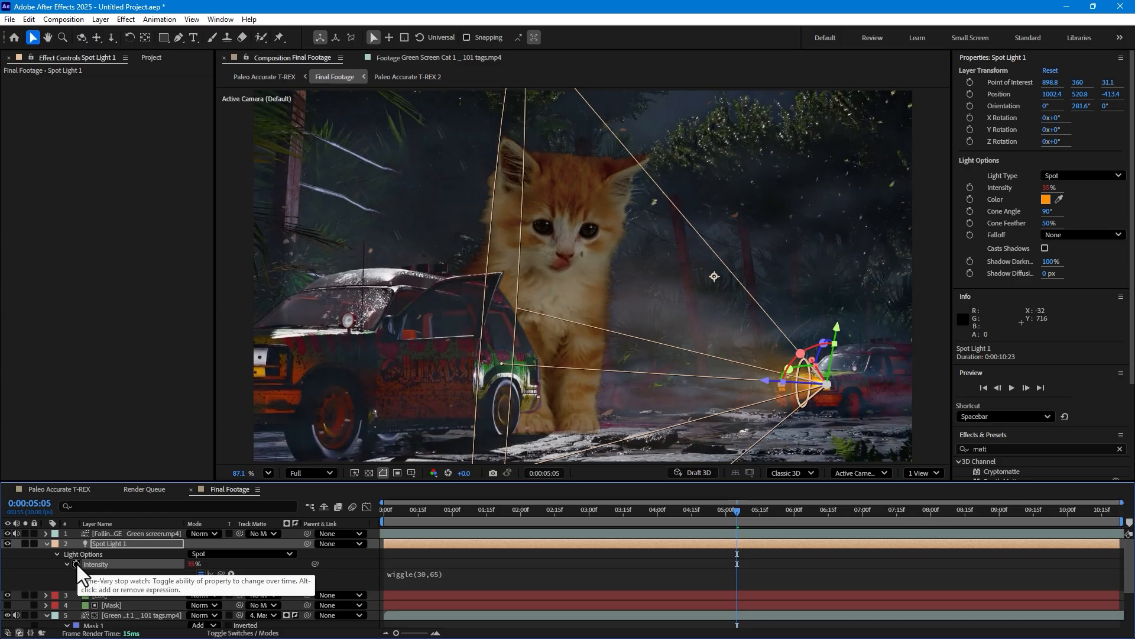
- Scrub through Final Footage, then play the Paleo Accurate T-REX composition from the start to check the headlight flicker
{"action": "left_click_drag", "start_coordinate": [553, 509], "coordinate": [620, 513]}
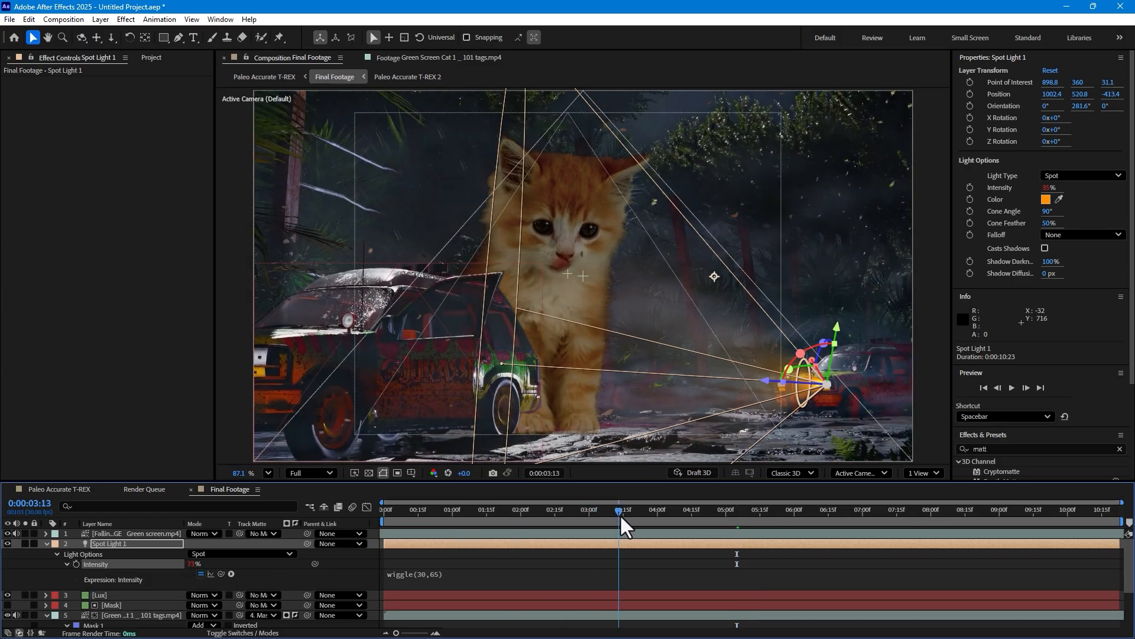
{"action": "left_click", "coordinate": [77, 489]}
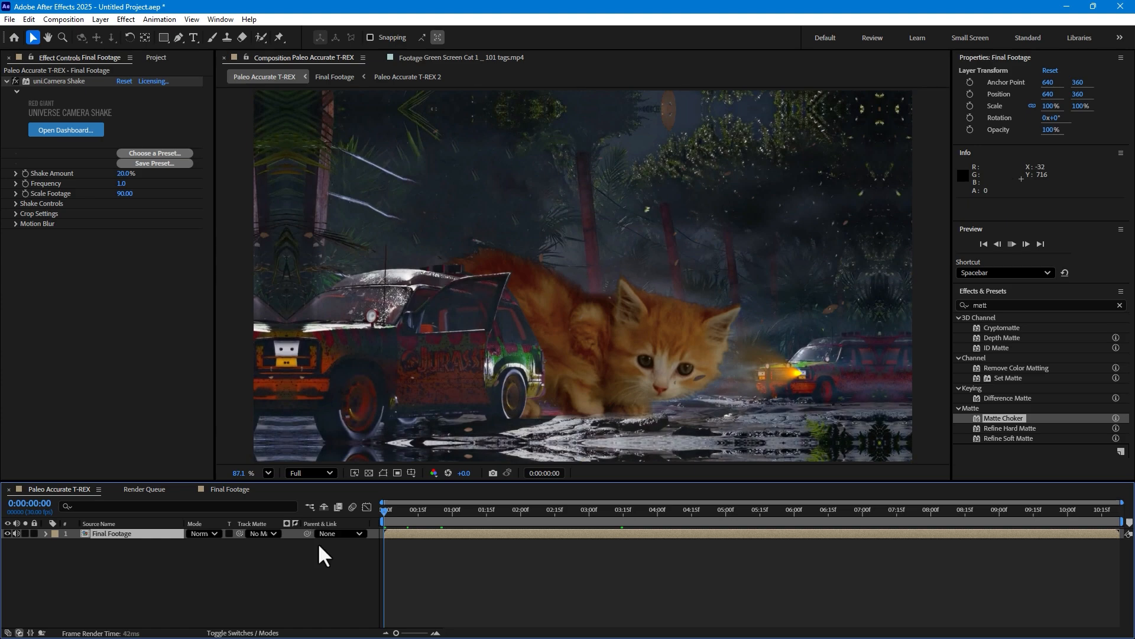
{"action": "key", "text": "space"}
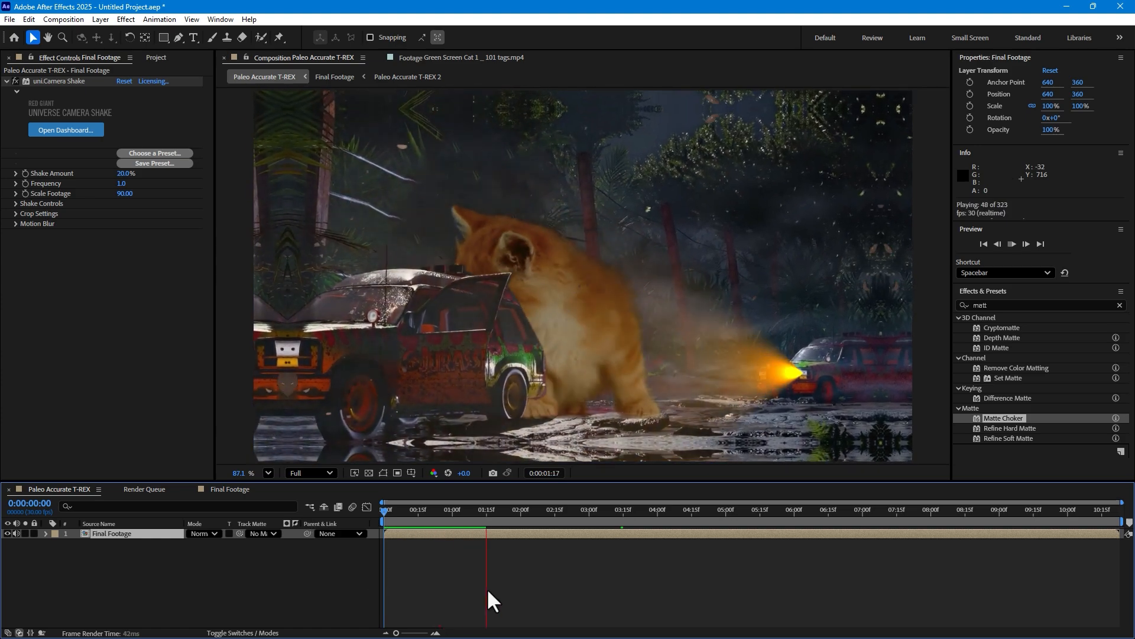